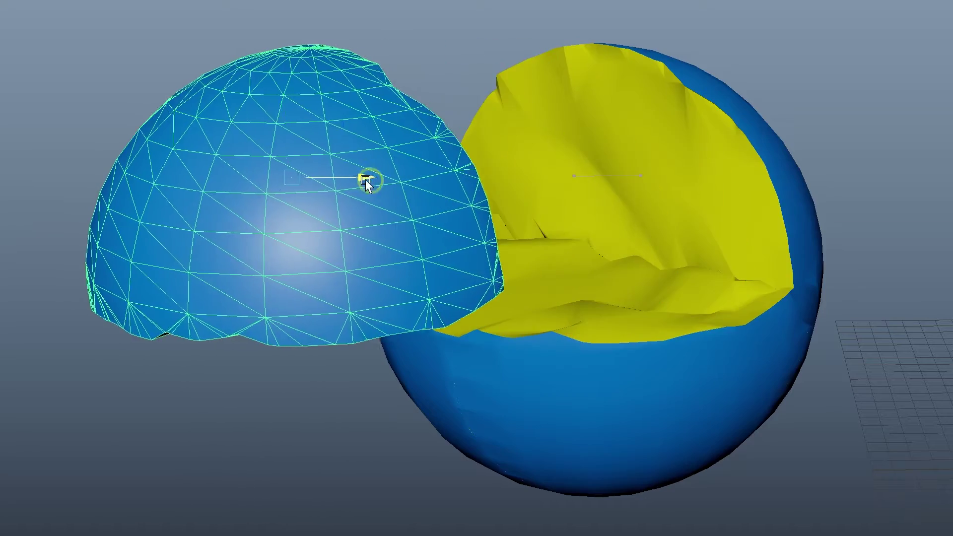
alt+drag(634, 170, 642, 225)
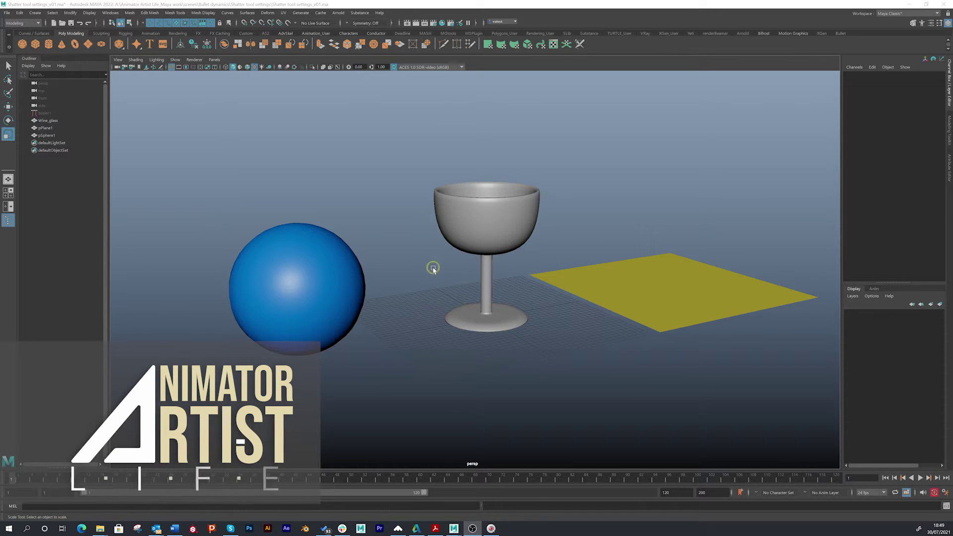
alt+right_drag(431, 268, 485, 270)
mouse_move(468, 273)
alt+mouse_down()
mouse_move(460, 279)
mouse_move(479, 269)
alt+mouse_up()
alt+drag(417, 265, 448, 251)
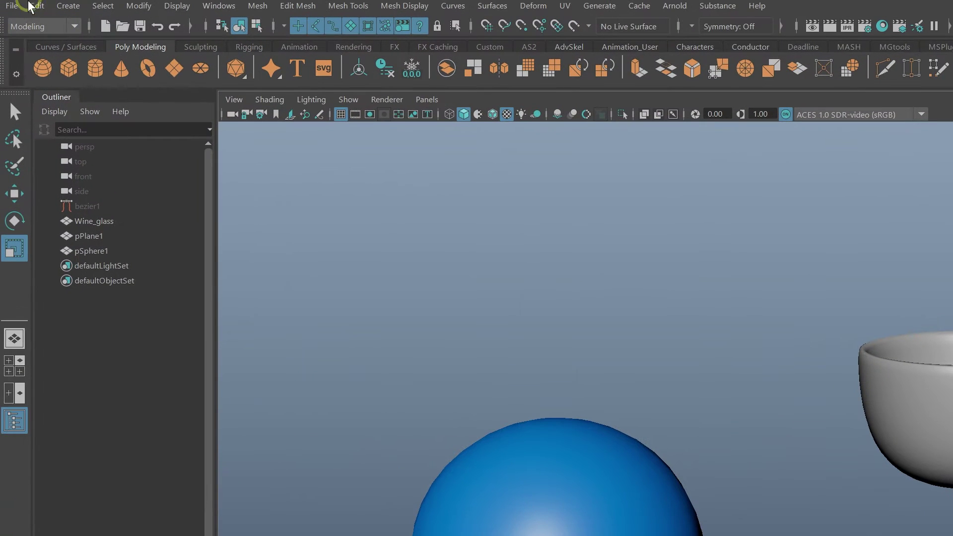
Step: Switch to the FX menu set and open the options for the Shatter effect
click(43, 27)
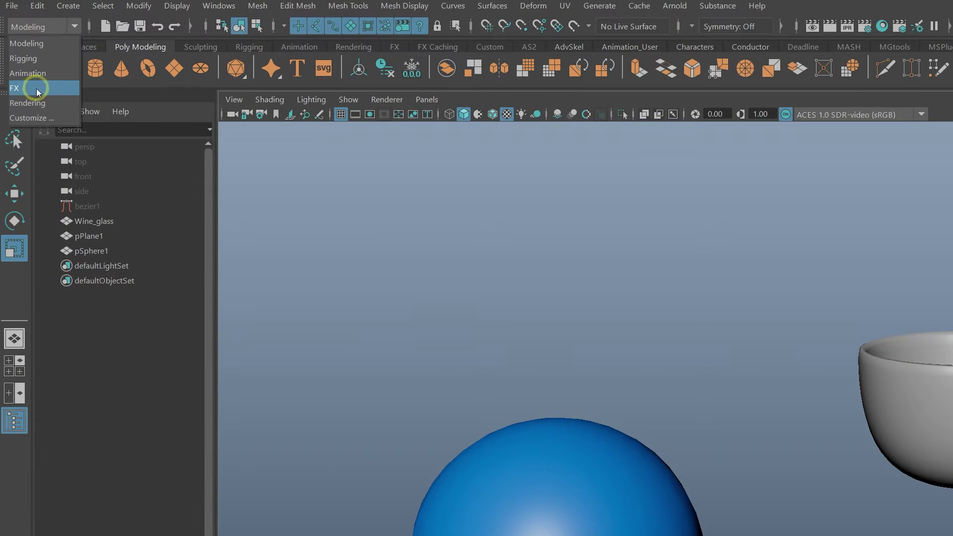
click(14, 88)
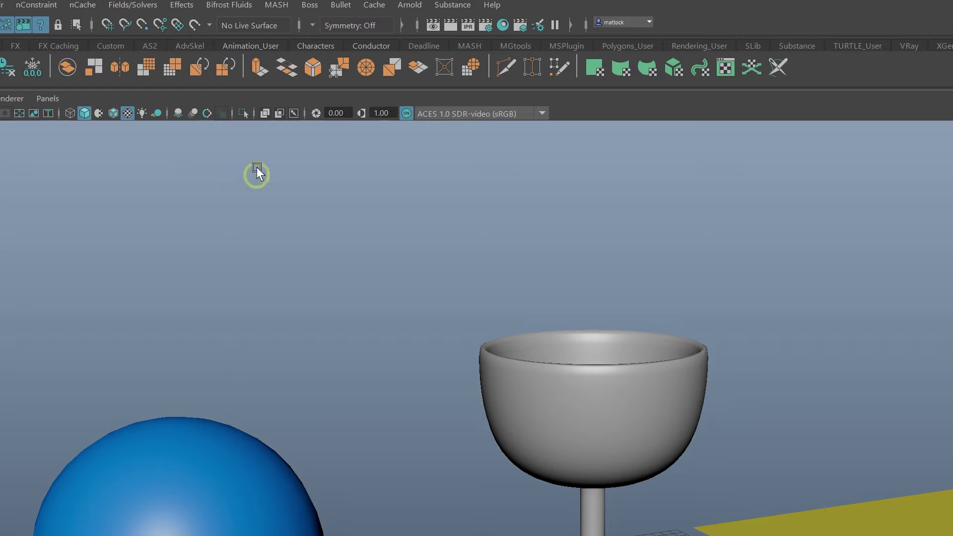
click(181, 6)
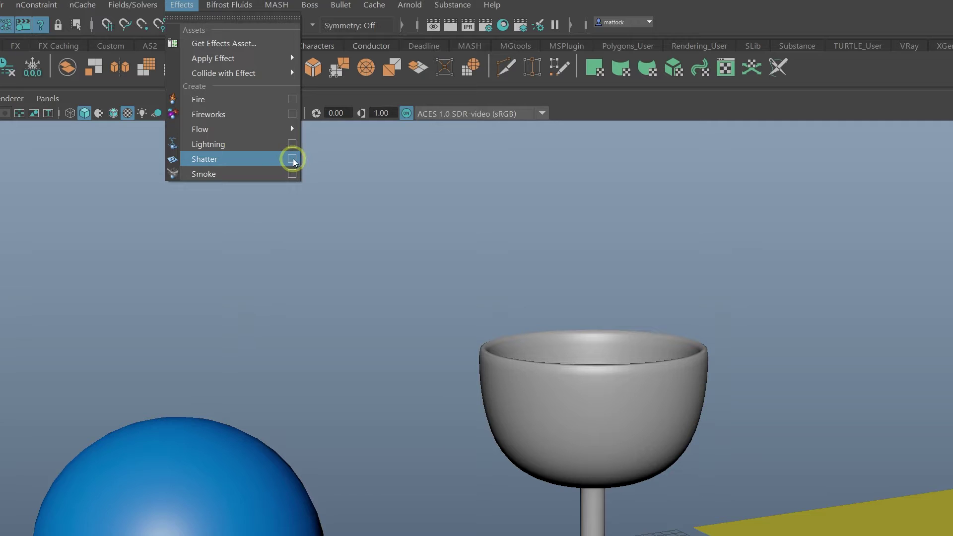
click(292, 159)
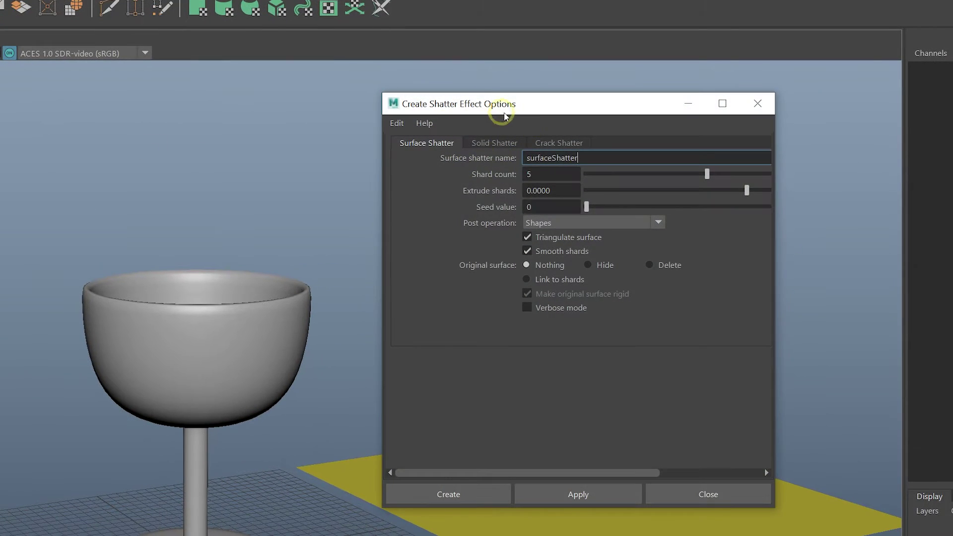
drag(504, 114, 618, 78)
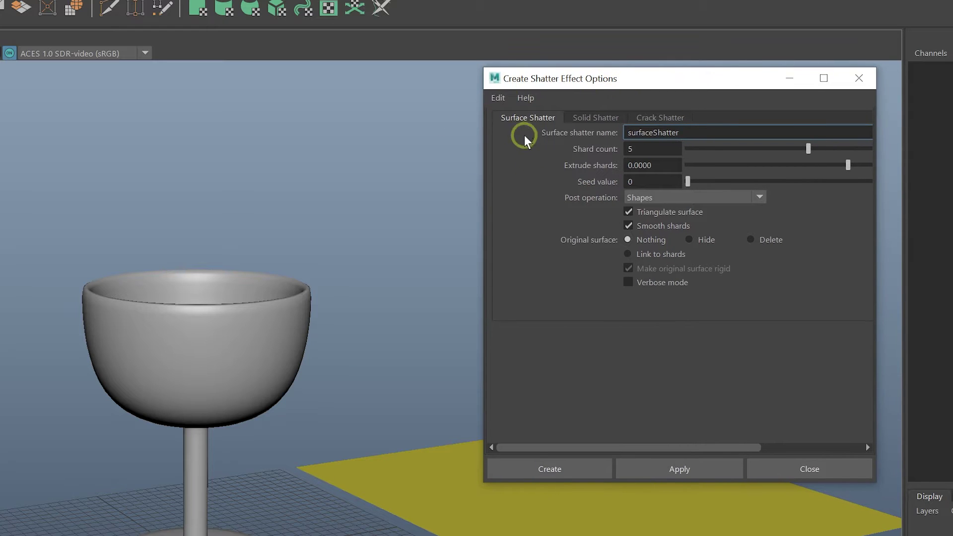
Step: Look over the settings reset command and the Solid Shatter and Crack Shatter options, ending on Surface Shatter
click(495, 98)
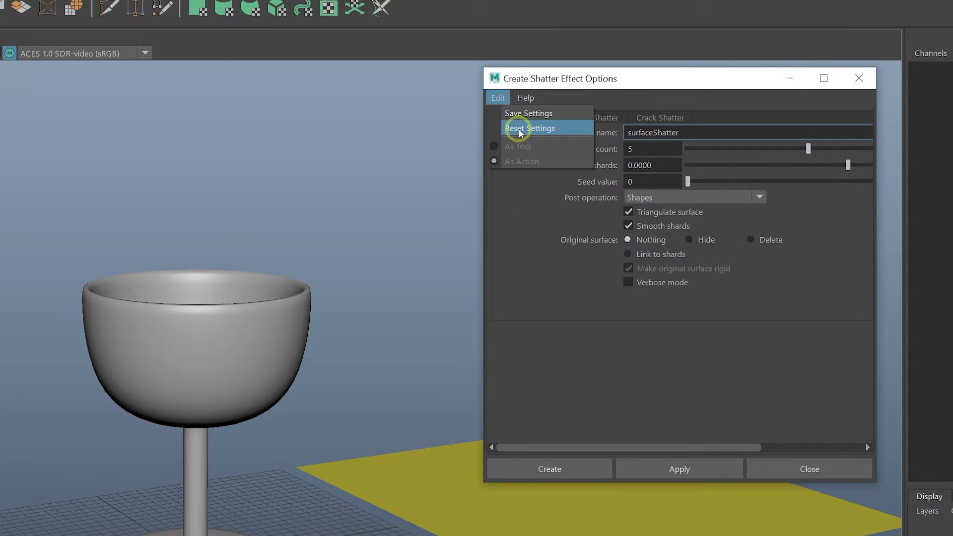
click(543, 202)
drag(650, 77, 590, 68)
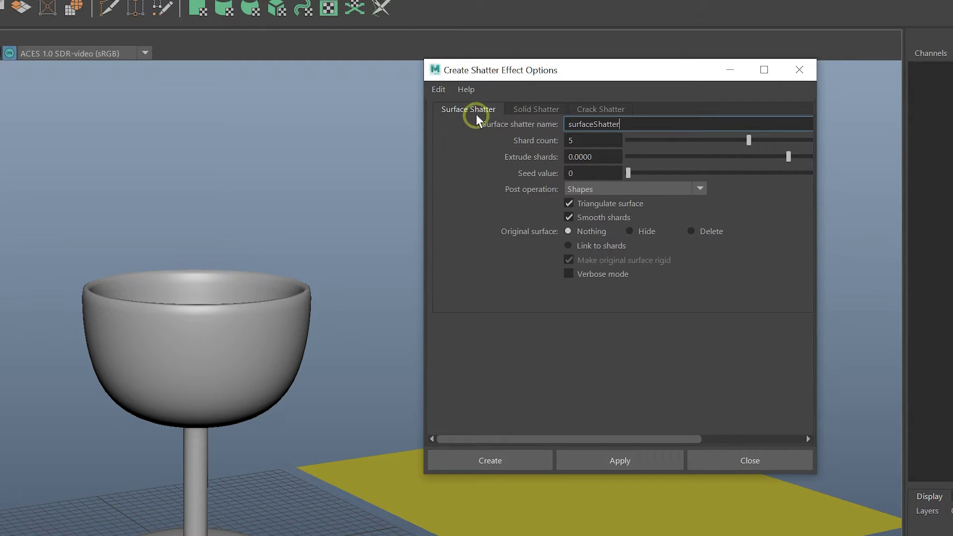
click(535, 110)
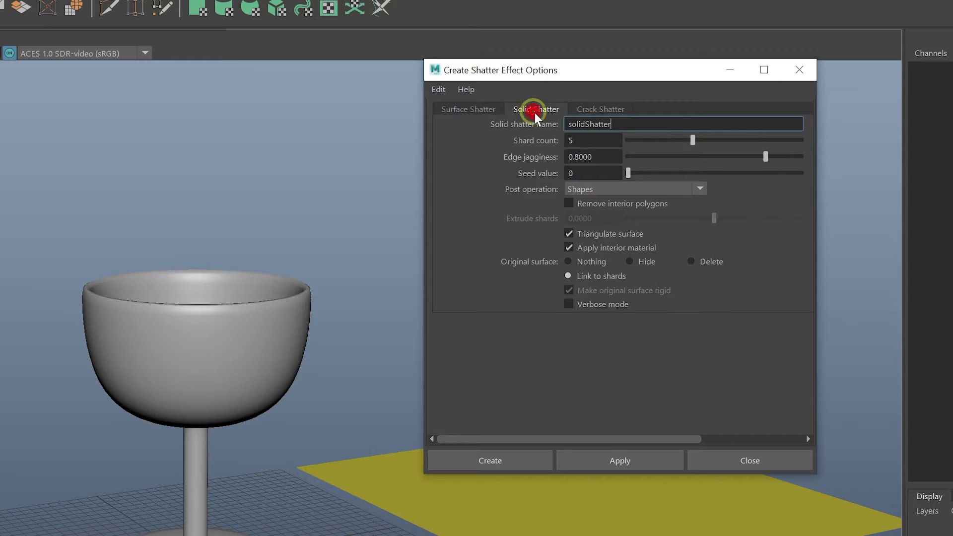
click(594, 114)
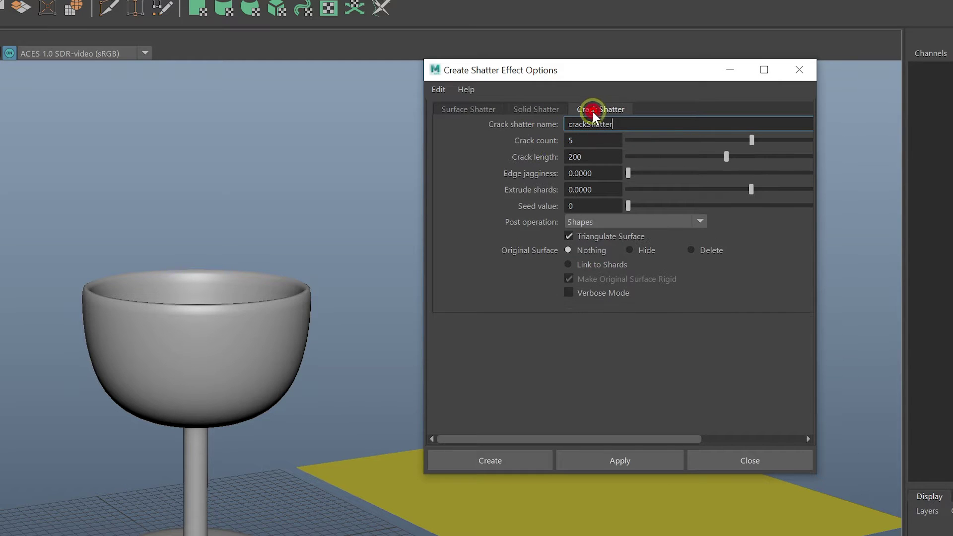
click(469, 112)
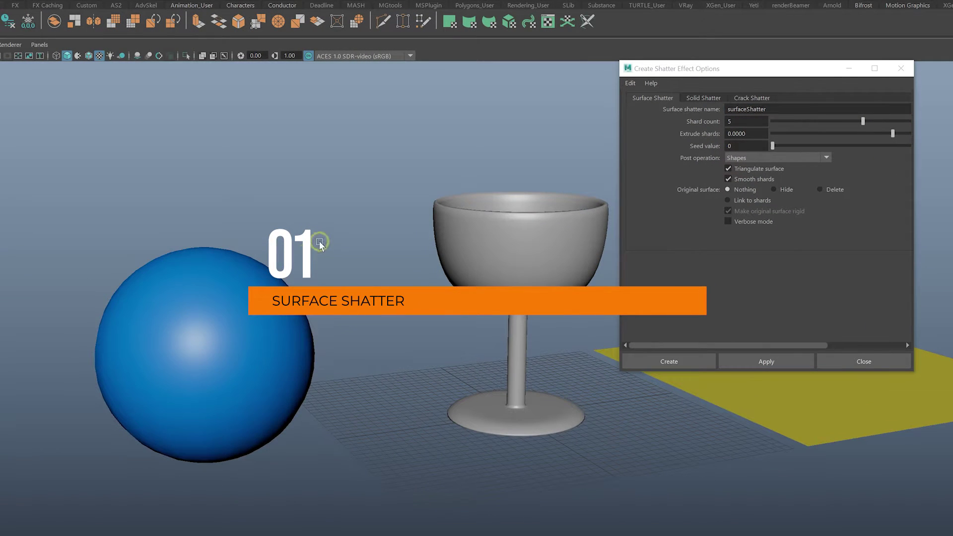
Step: Set the surface shatter to 5 shards with the original surface hidden, and try applying it to the blue sphere
click(241, 323)
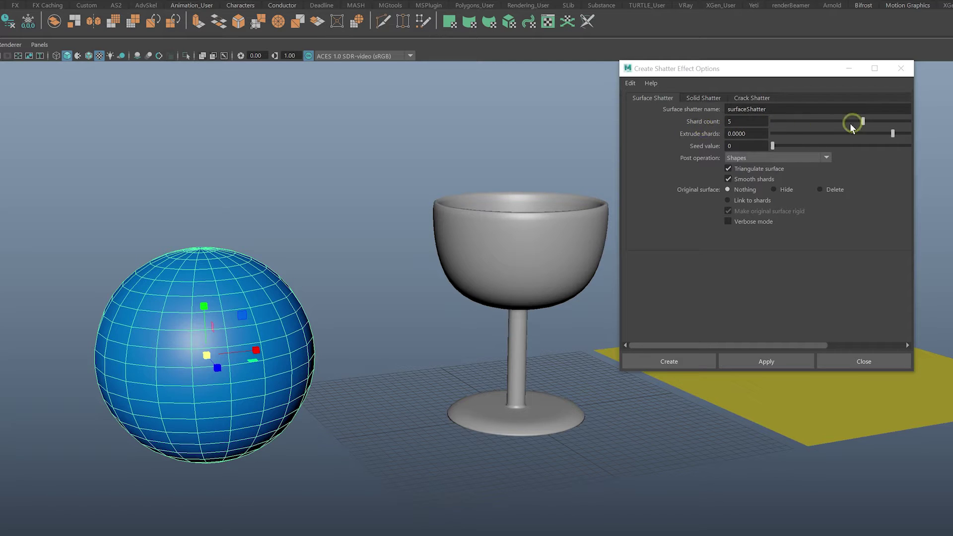
click(754, 121)
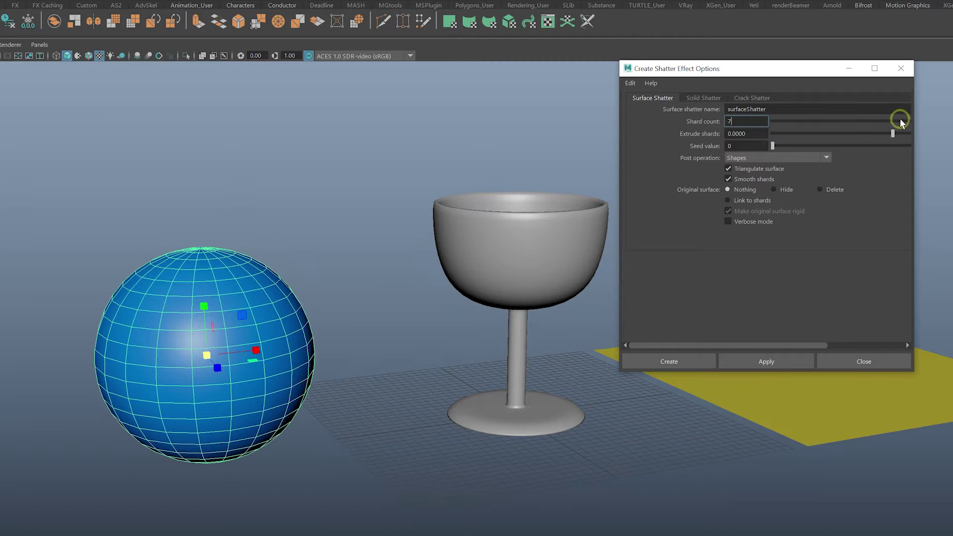
drag(739, 121, 706, 119)
key(Return)
click(748, 122)
click(713, 121)
click(778, 190)
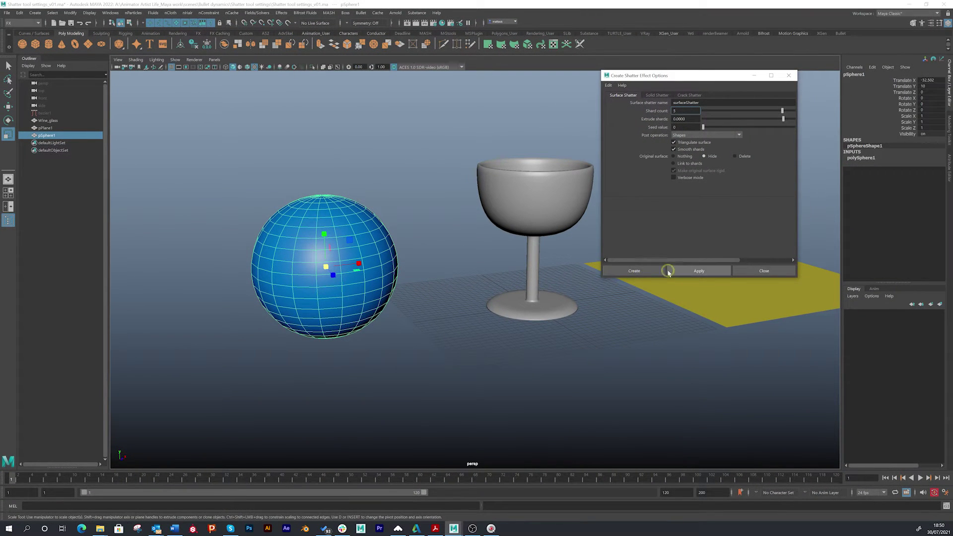
click(690, 272)
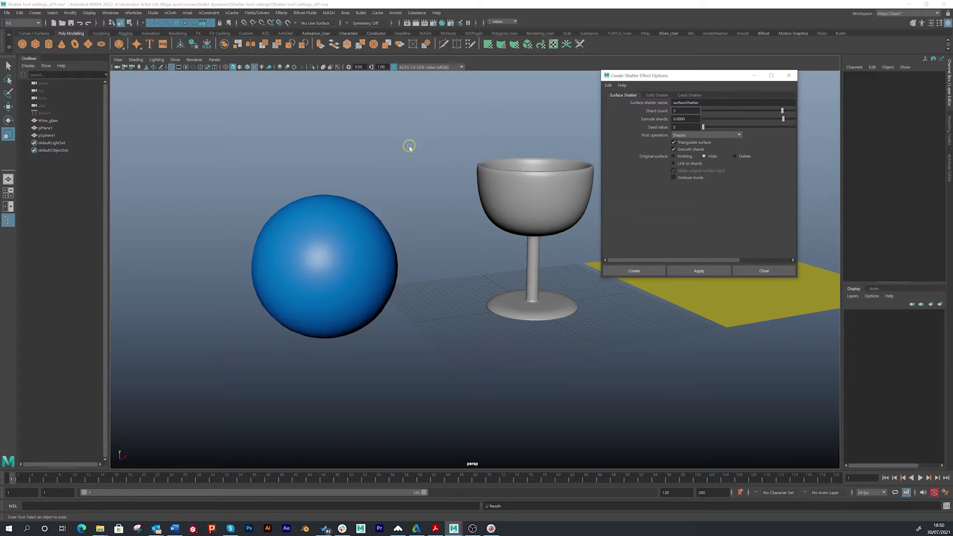
Step: Check the blue sphere's polySphere1 input and delete the sphere's construction history
drag(421, 166, 332, 273)
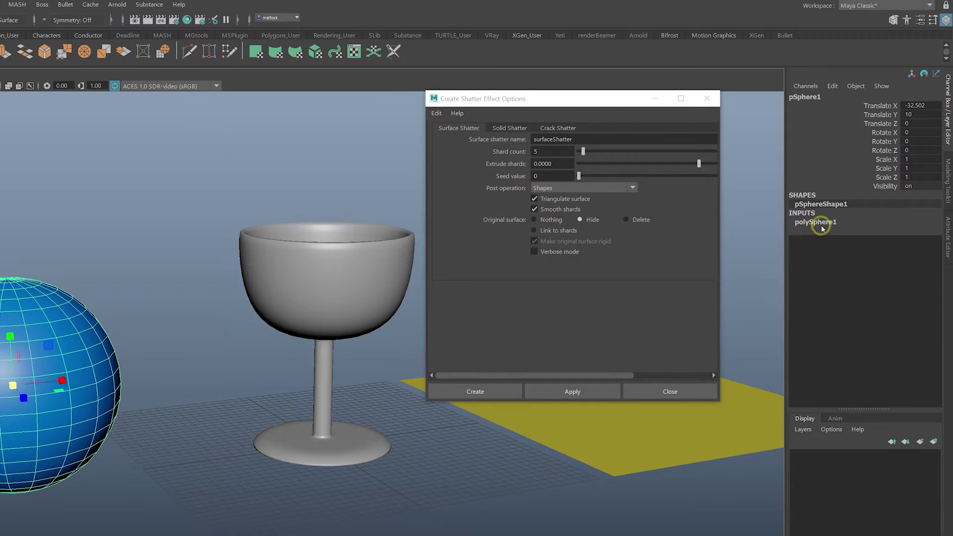
click(860, 158)
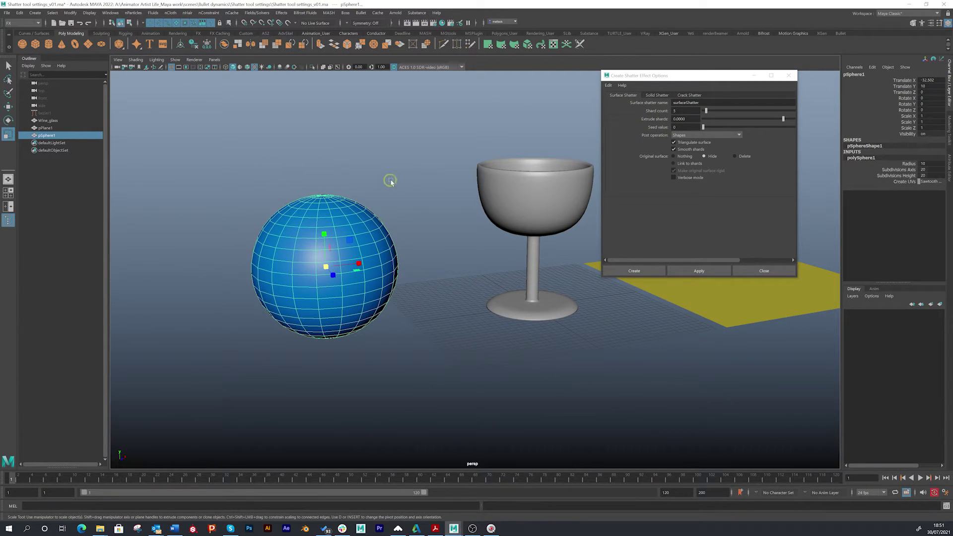
click(335, 244)
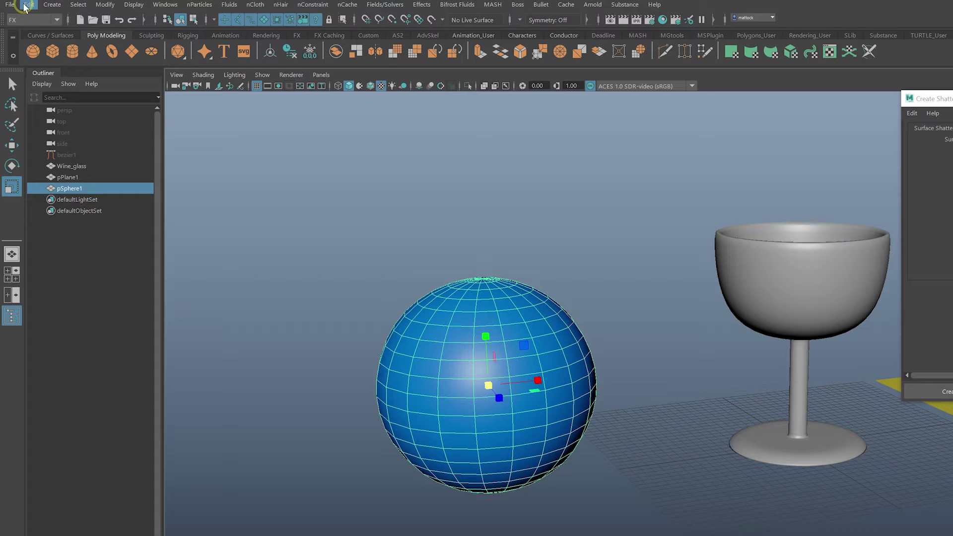
click(19, 13)
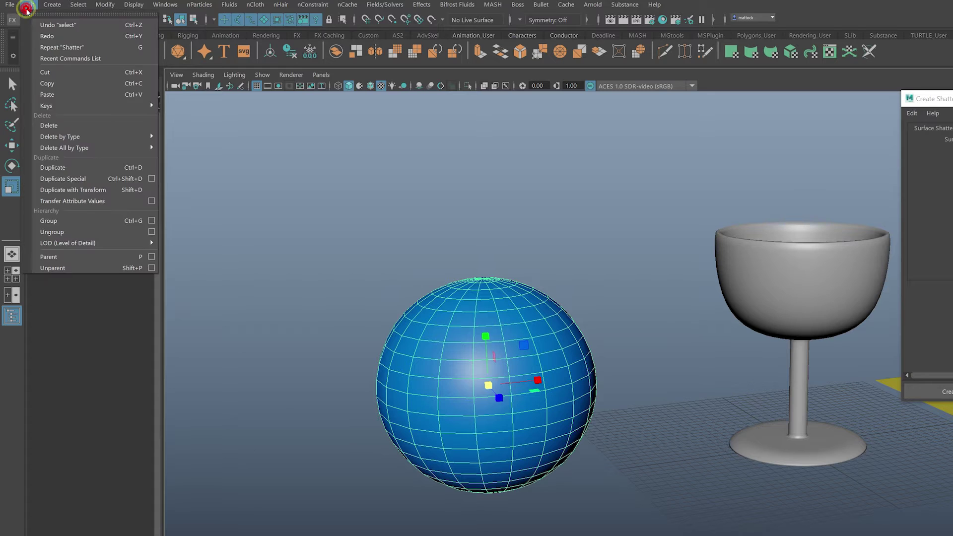
mouse_move(79, 140)
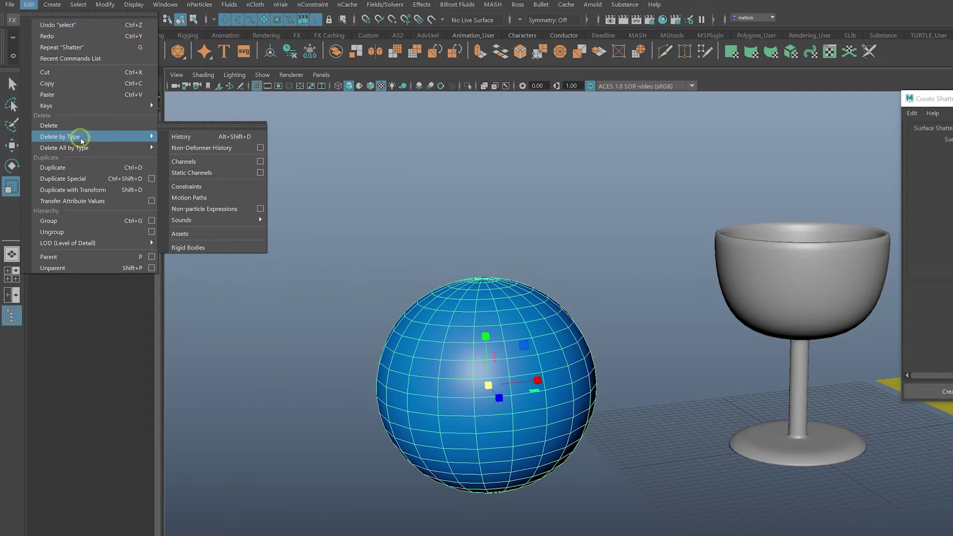
click(184, 137)
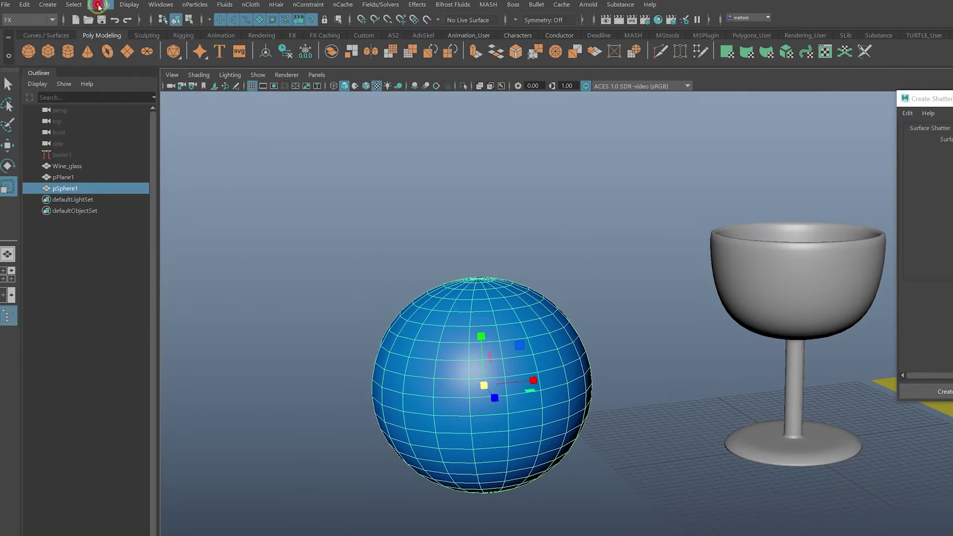
Step: Freeze the blue sphere's transformations and clear the selection
click(99, 5)
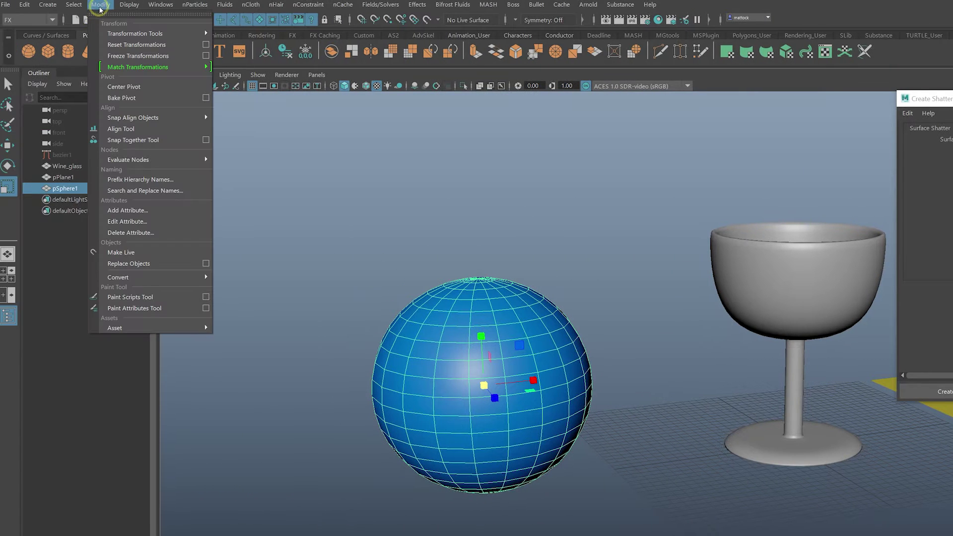
click(123, 56)
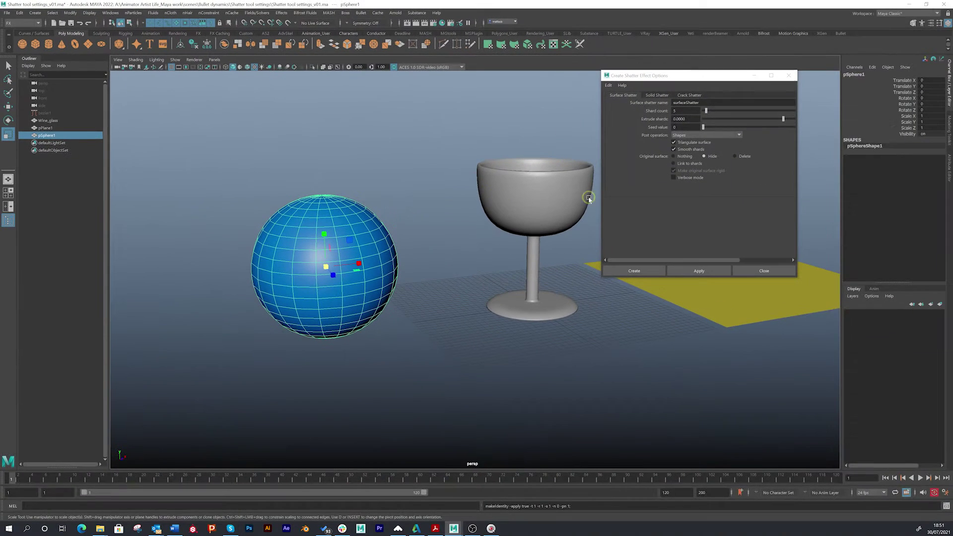
click(397, 159)
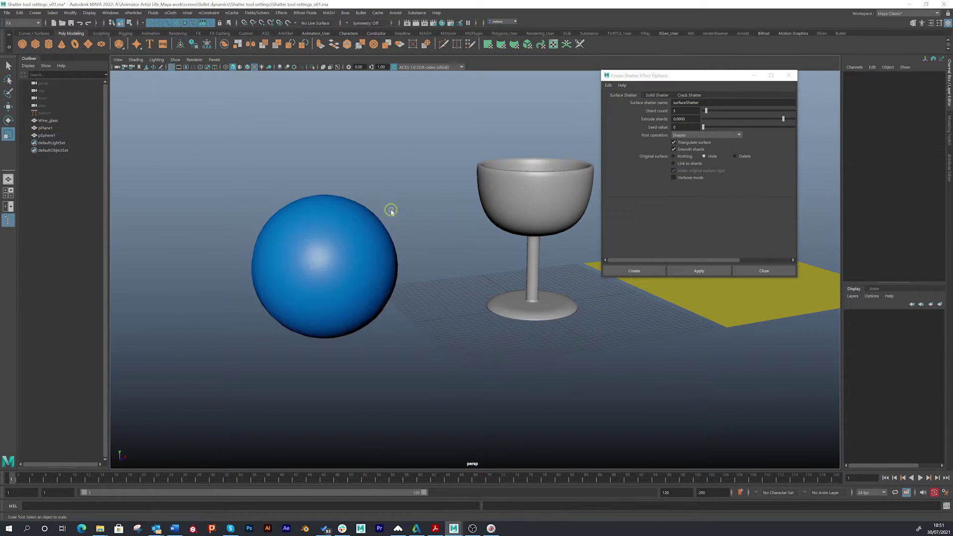
Step: Apply the 5-shard surface shatter to the blue sphere with its original surface hidden
click(330, 245)
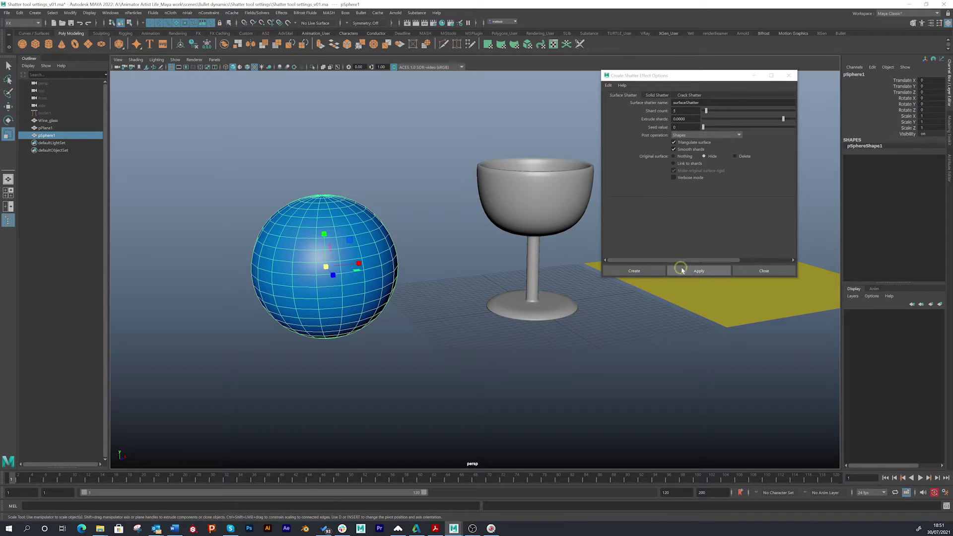
click(699, 271)
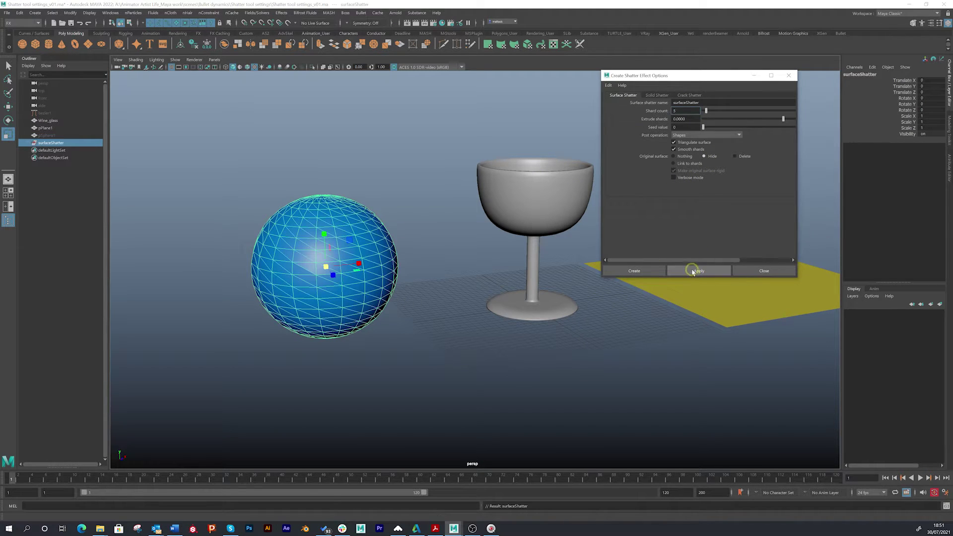
alt+right_drag(266, 233, 351, 236)
alt+middle_drag(351, 236, 544, 219)
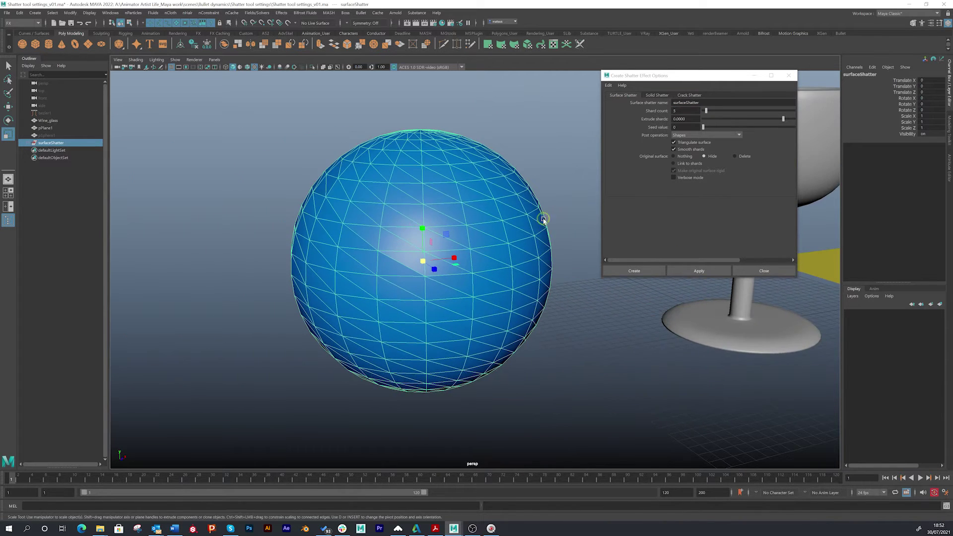
alt+drag(544, 219, 519, 207)
Step: Move the upper shard and a lower shard away from the rest of the shattered sphere
click(550, 180)
click(453, 206)
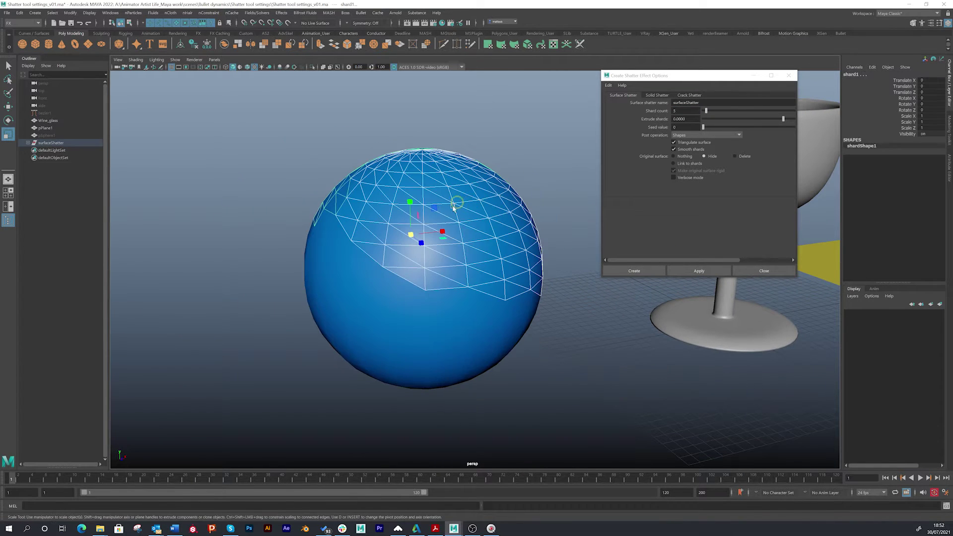
key(w)
alt+right_drag(511, 226, 436, 239)
alt+drag(437, 239, 454, 160)
click(417, 267)
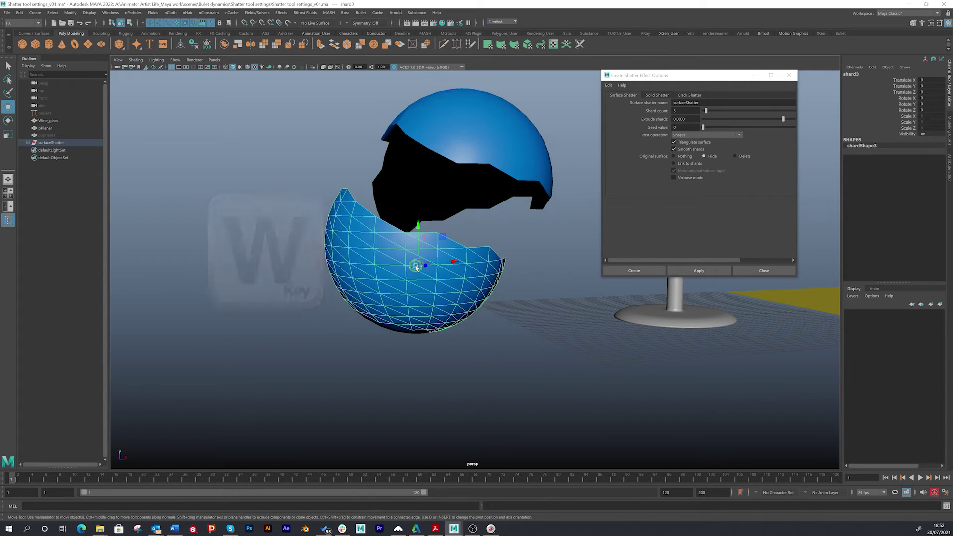
drag(417, 267, 278, 216)
Step: Pull further shards of the sphere apart and examine the hollow shell pieces from several sides
click(466, 282)
alt+drag(485, 317, 479, 328)
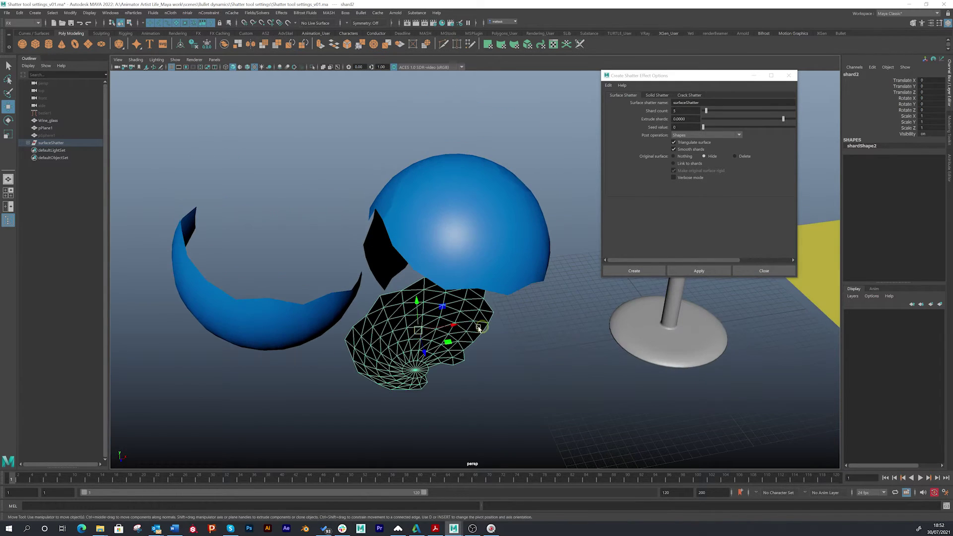
drag(417, 331, 455, 350)
click(474, 236)
alt+drag(439, 213, 460, 169)
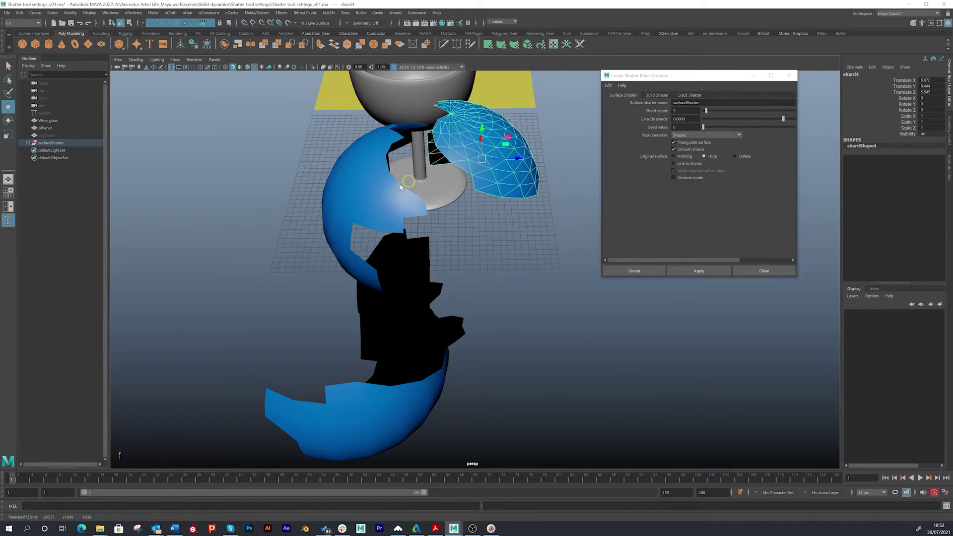
click(350, 225)
alt+drag(350, 226, 287, 237)
click(329, 227)
alt+drag(424, 209, 385, 232)
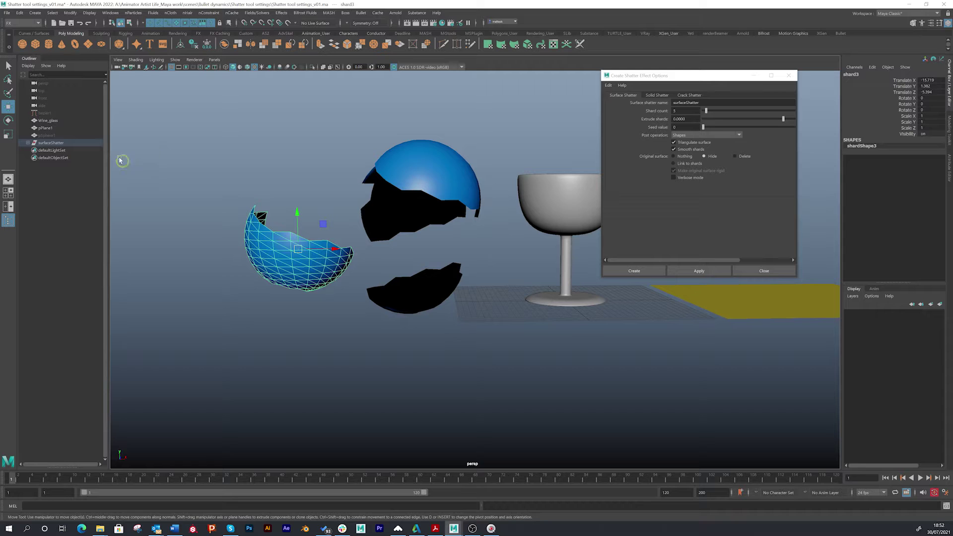
Step: Select the hidden original sphere pSphere1 and show it again
click(44, 135)
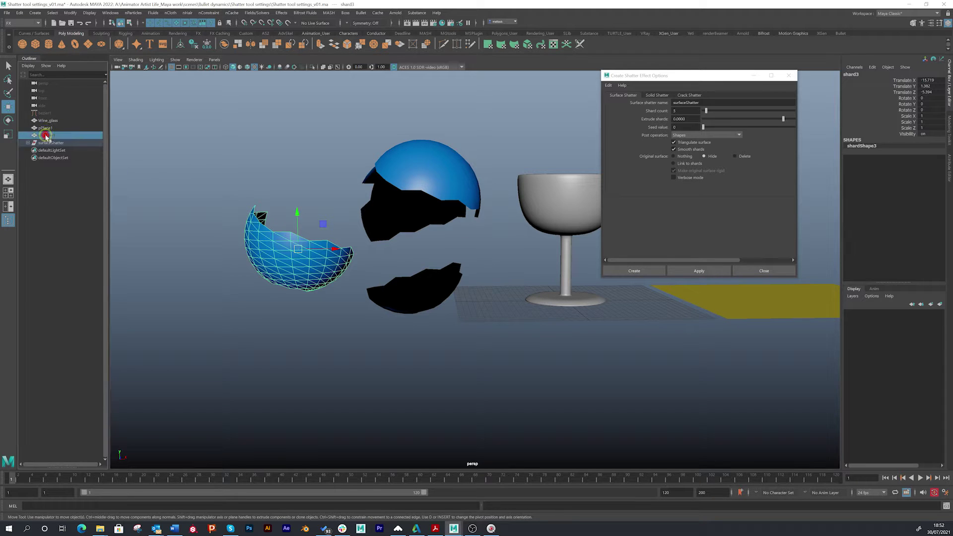
key(shift+h)
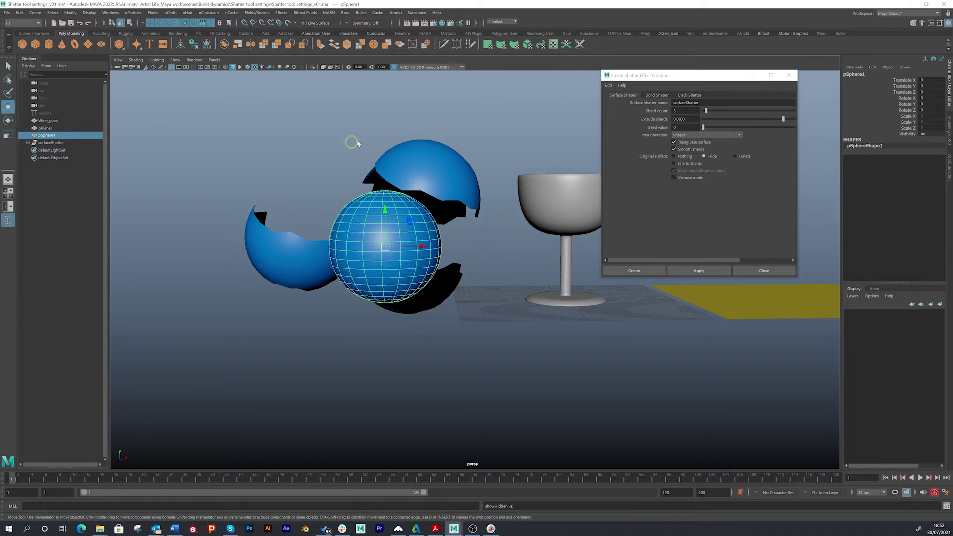
Step: Delete the surfaceShatter group so only the original sphere remains beside the wine glass and plane
click(50, 143)
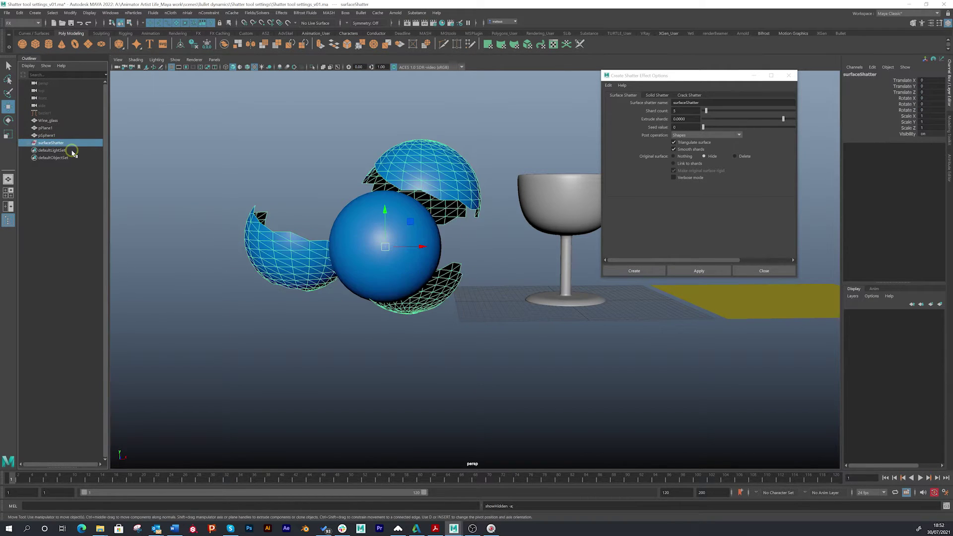
key(Delete)
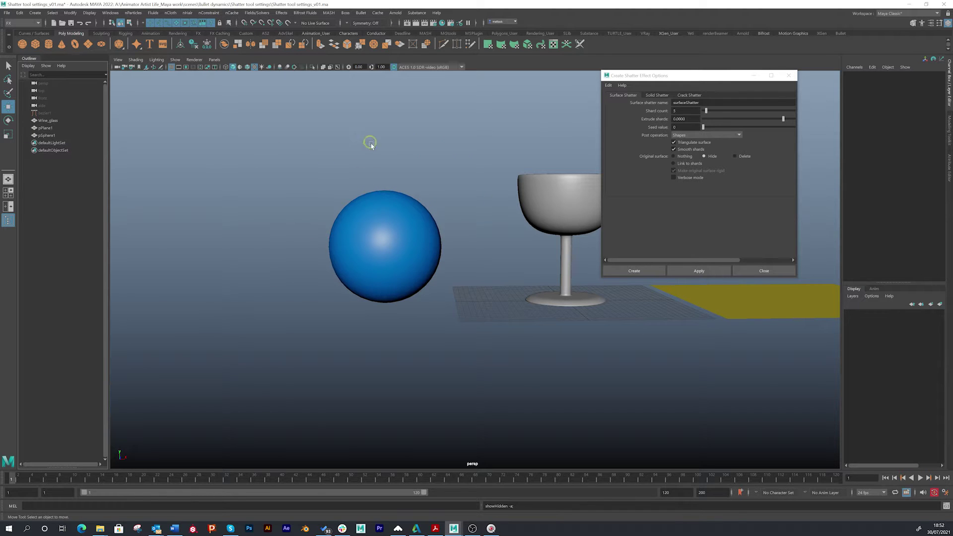
drag(668, 78, 568, 138)
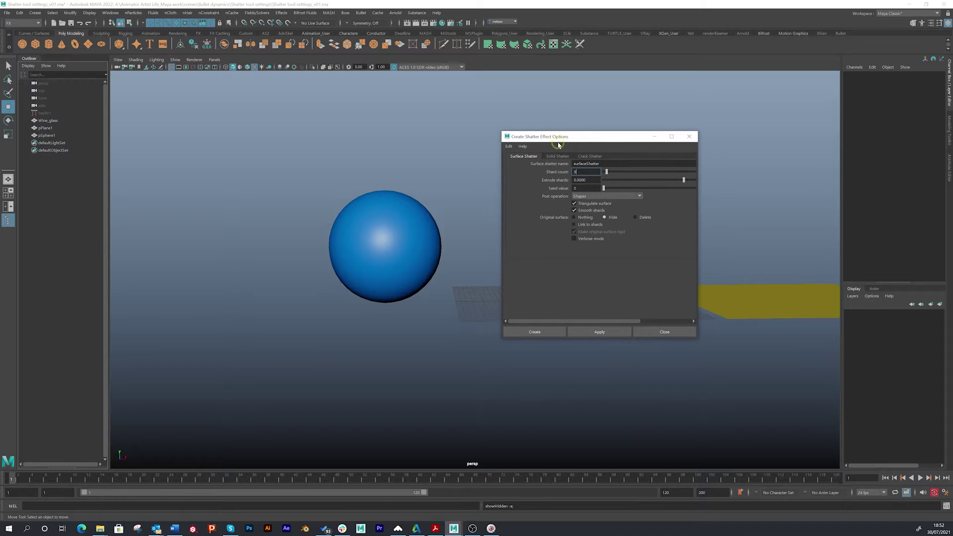
Step: Select the blue sphere, set Extrude shards to 5, and apply the surface shatter
alt+right_drag(350, 191, 419, 207)
alt+middle_drag(417, 194, 433, 199)
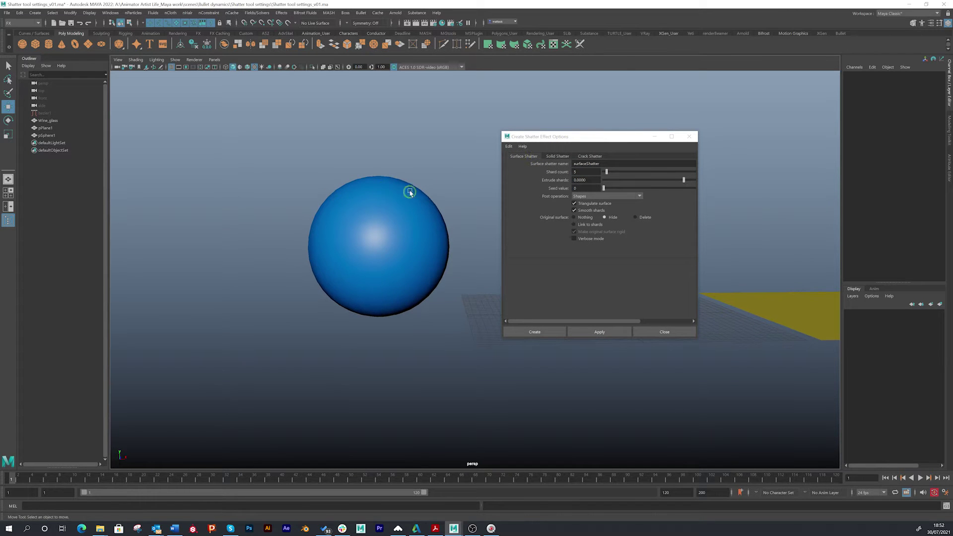
click(410, 192)
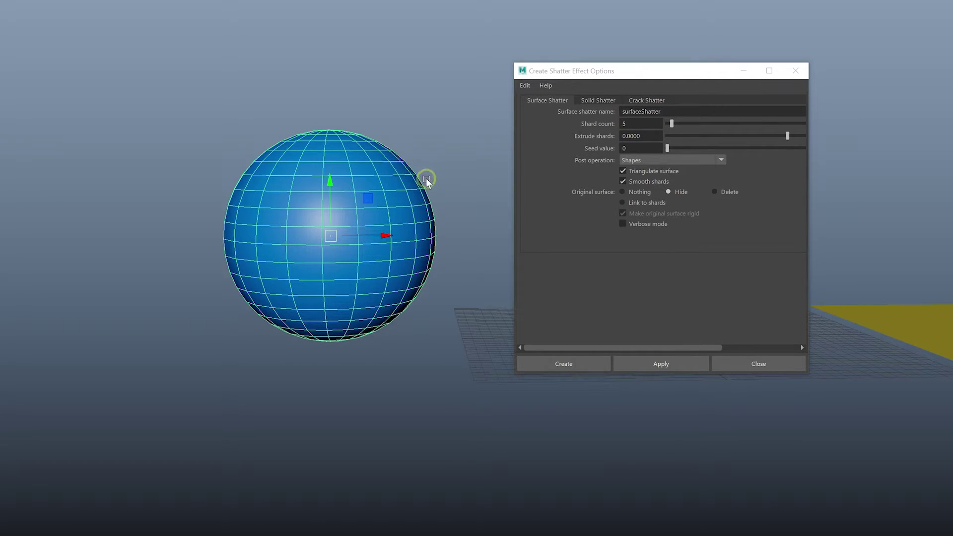
alt+drag(426, 179, 423, 185)
scroll(347, 187, up, 2)
alt+middle_drag(325, 181, 374, 193)
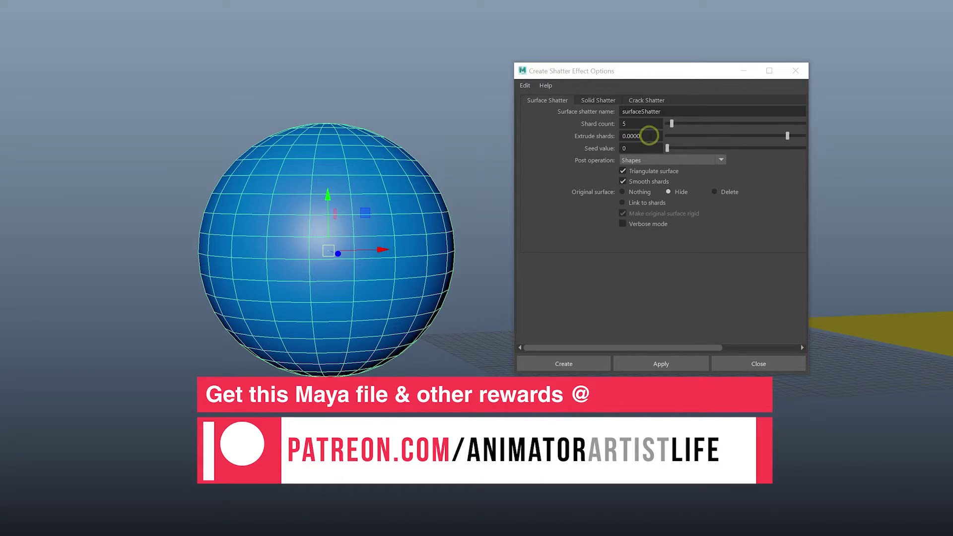
drag(649, 135, 621, 135)
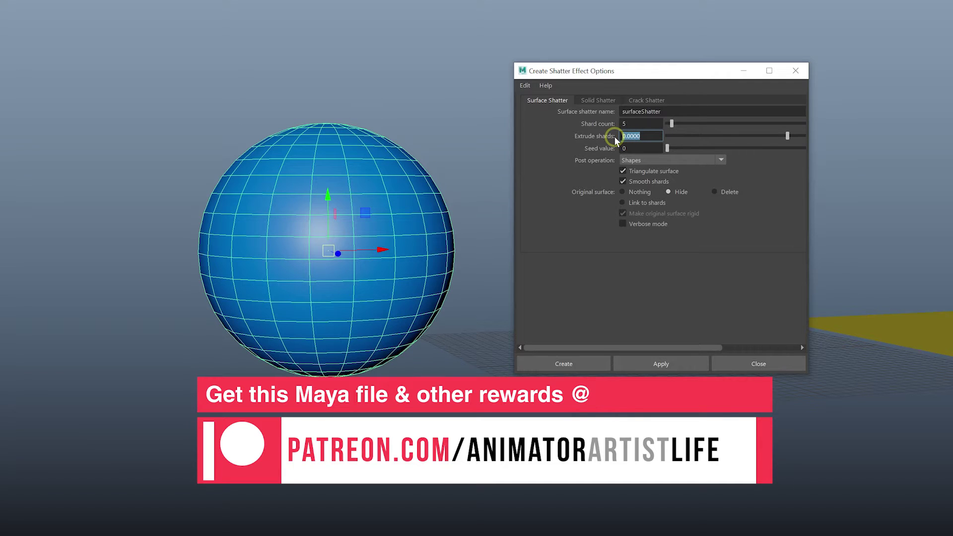
text(5)
key(Return)
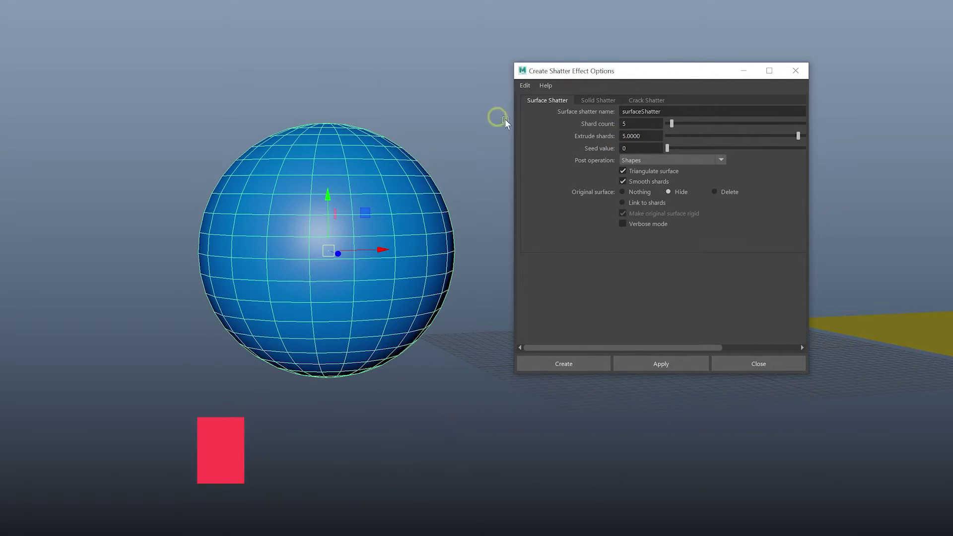
click(633, 365)
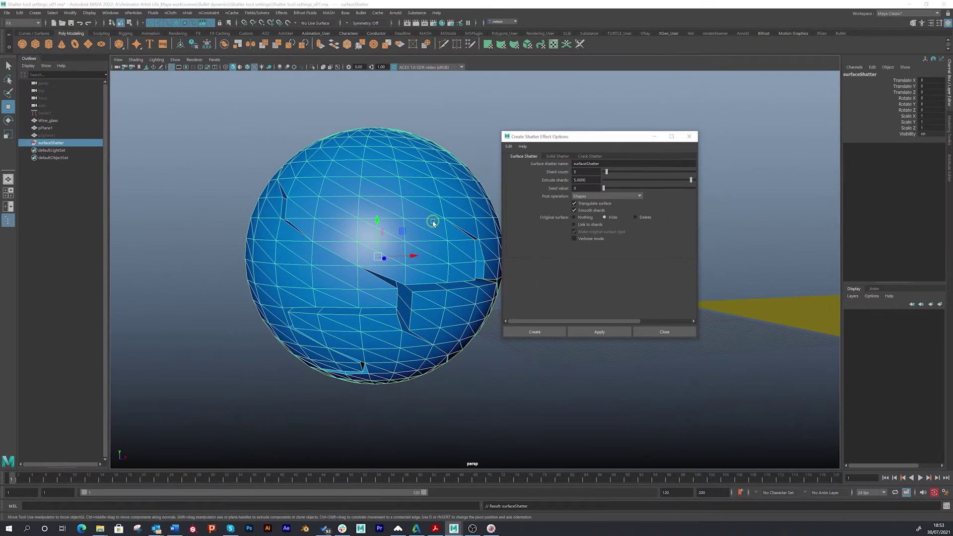
Step: Pull the extruded shards of the sphere apart and inspect their thickness
alt+right_drag(442, 216, 411, 222)
alt+drag(410, 221, 414, 209)
drag(476, 144, 437, 148)
alt+drag(390, 223, 172, 249)
click(424, 232)
alt+drag(374, 262, 314, 256)
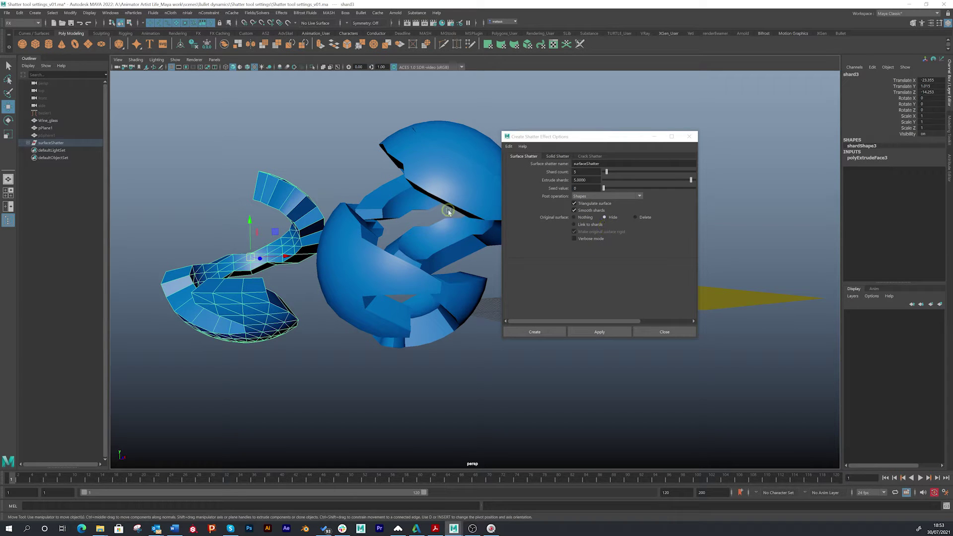
Step: Delete the surfaceShatter group of thick shards and show the hidden pSphere1 again
click(57, 142)
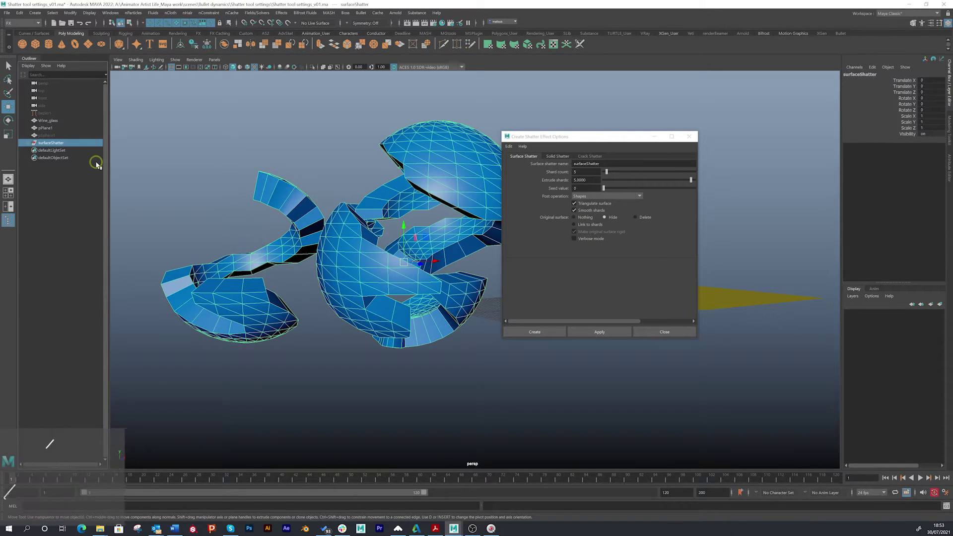
key(Delete)
click(75, 135)
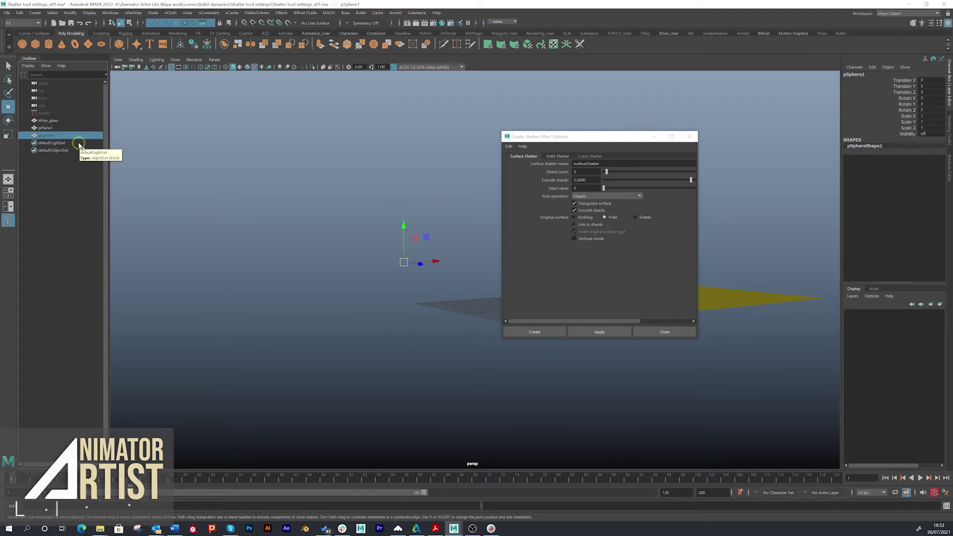
key(shift+h)
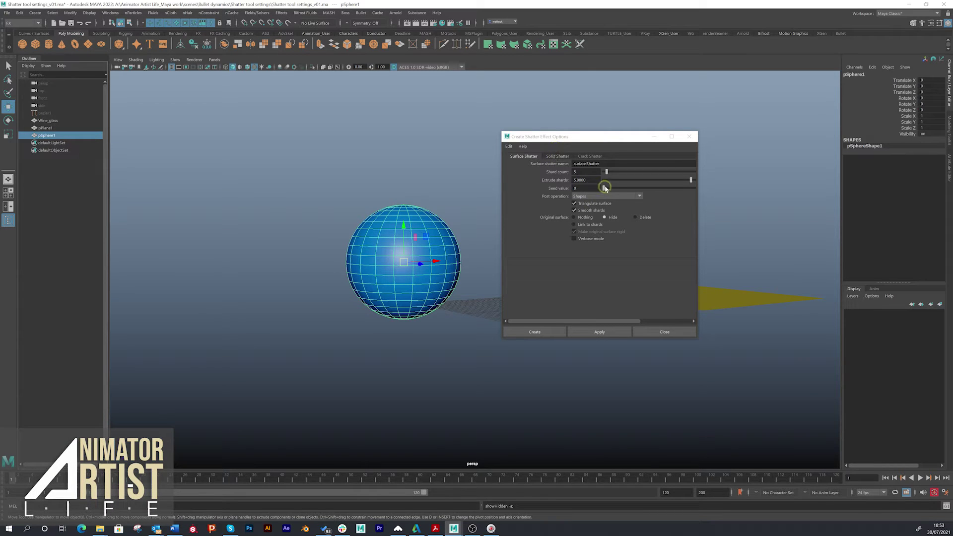
Step: Try other seed values for the surface shatter, such as 12, and return the seed to 0
drag(604, 189, 609, 189)
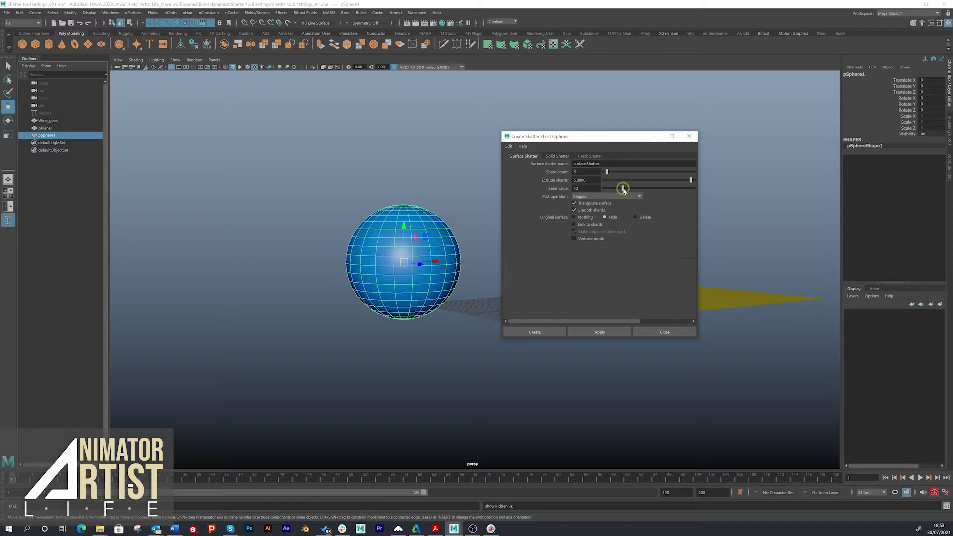
alt+right_drag(385, 249, 432, 246)
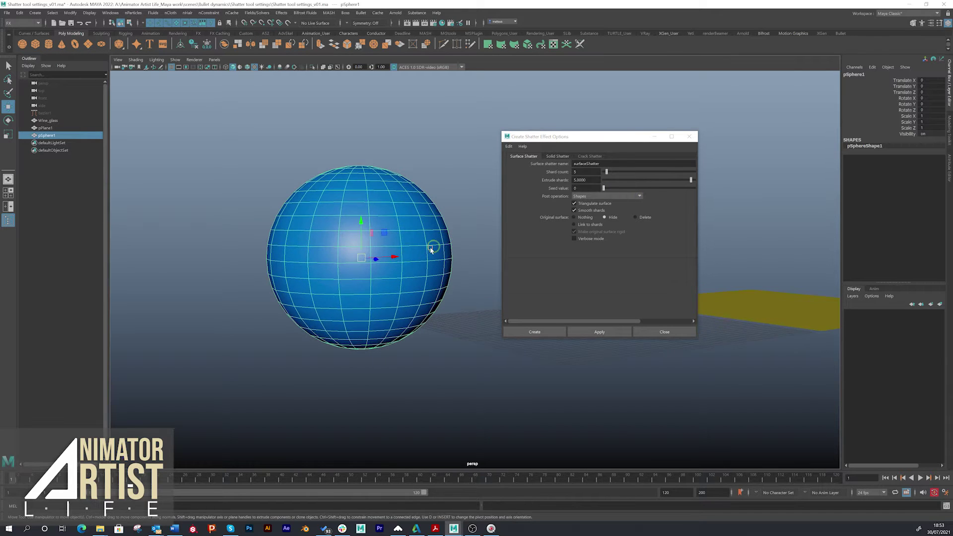
alt+middle_drag(347, 246, 366, 242)
alt+right_drag(330, 234, 350, 228)
alt+middle_drag(385, 226, 396, 224)
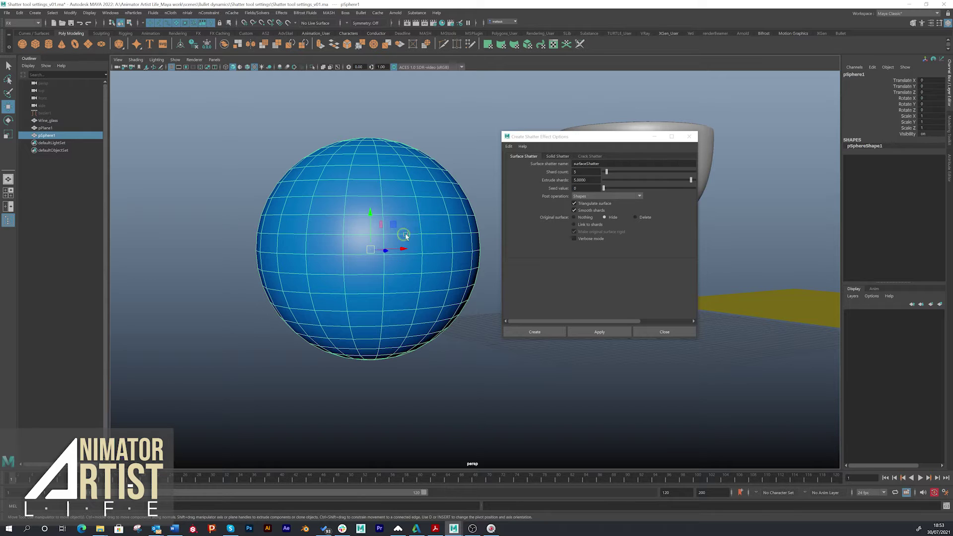
alt+middle_drag(351, 214, 377, 230)
alt+right_drag(377, 230, 332, 224)
alt+middle_drag(332, 224, 308, 208)
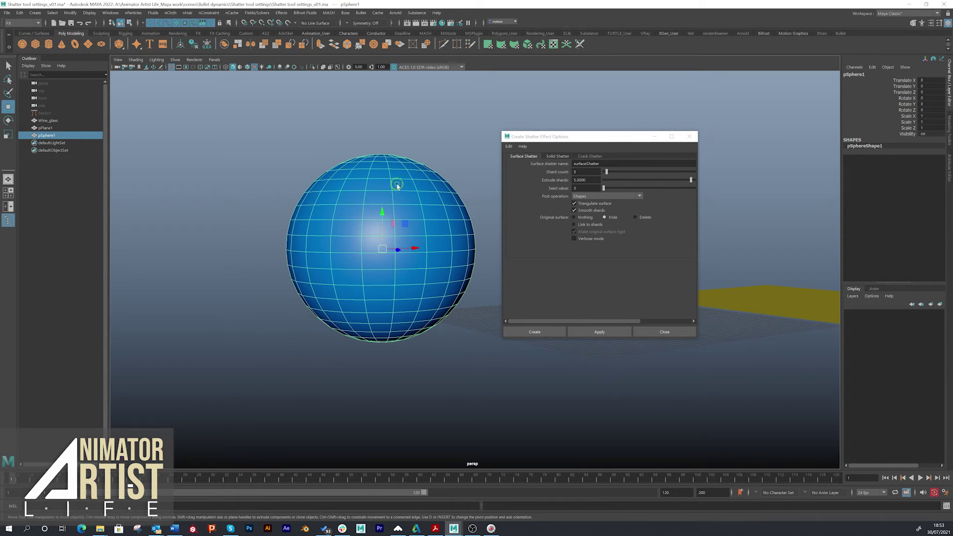
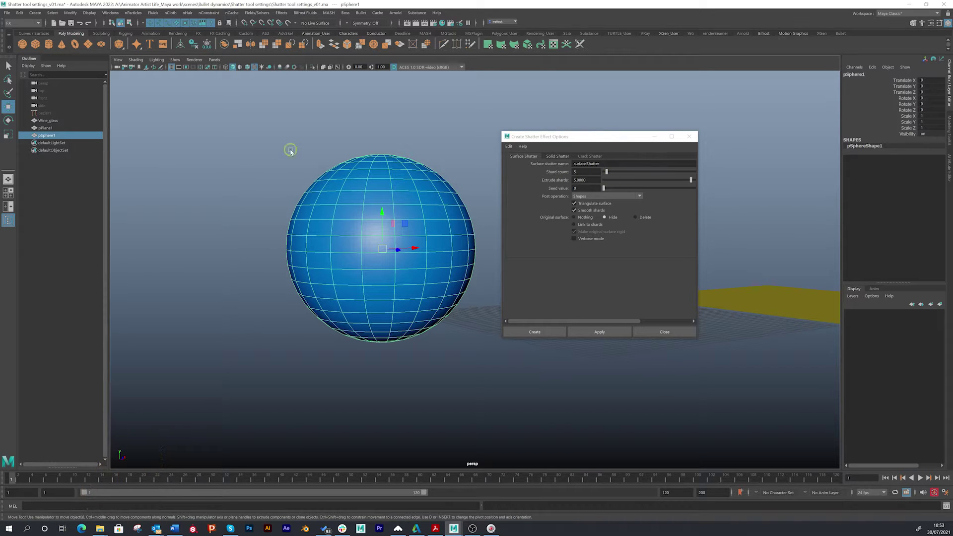
Step: Set Extrude shards to 0 and the shard count to 10, and apply the surface shatter to the sphere
drag(599, 180, 528, 183)
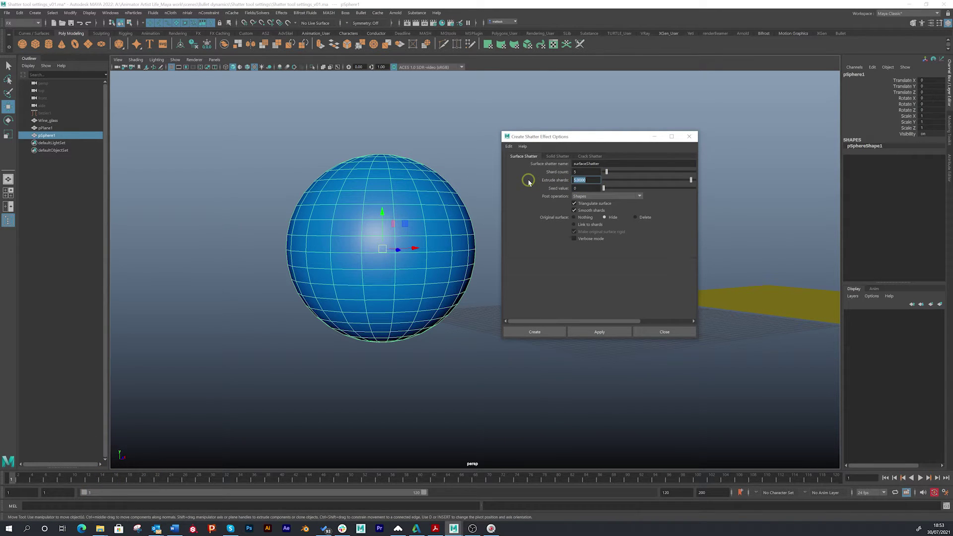
click(574, 172)
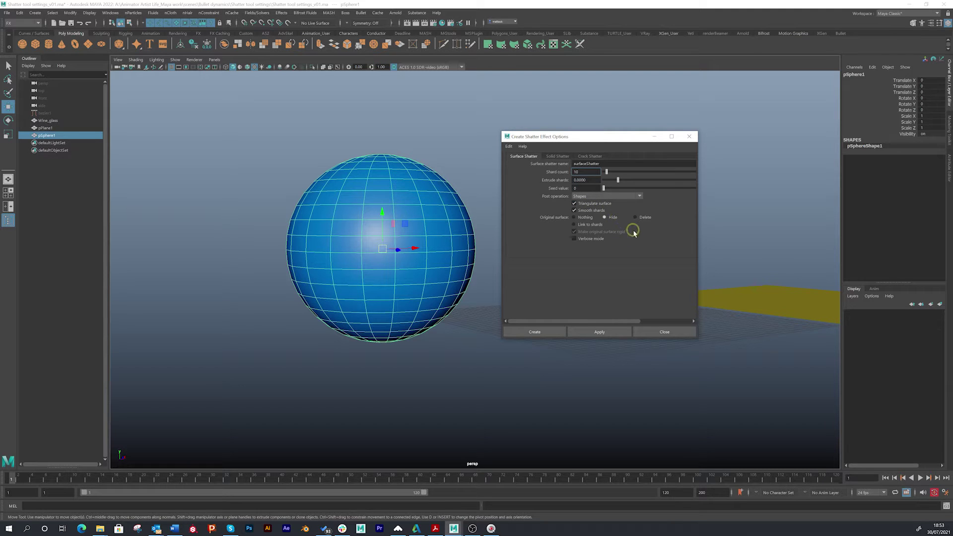
click(599, 331)
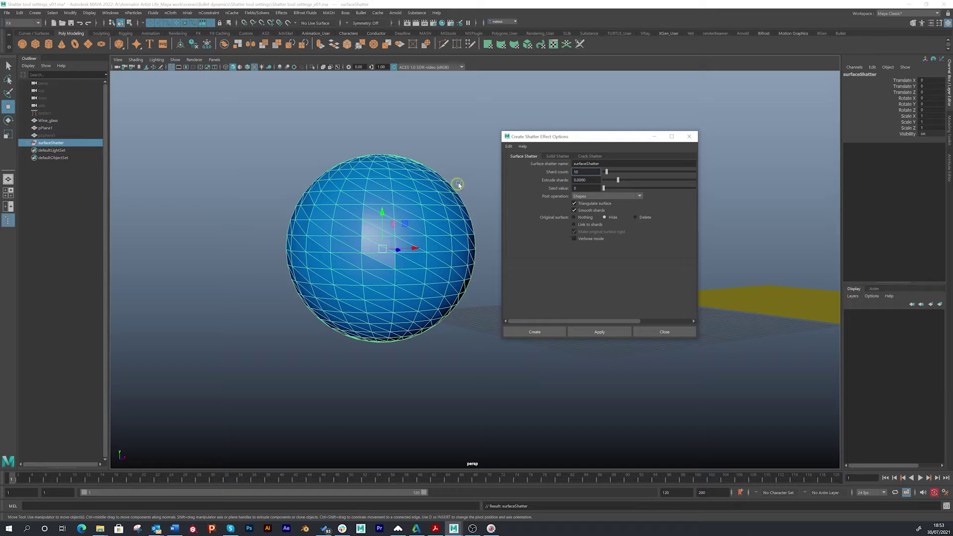
Step: Move the upper shards of the 10-shard sphere up and away from its lower half
click(457, 184)
click(431, 217)
alt+drag(368, 232, 392, 150)
click(345, 235)
drag(357, 201, 284, 150)
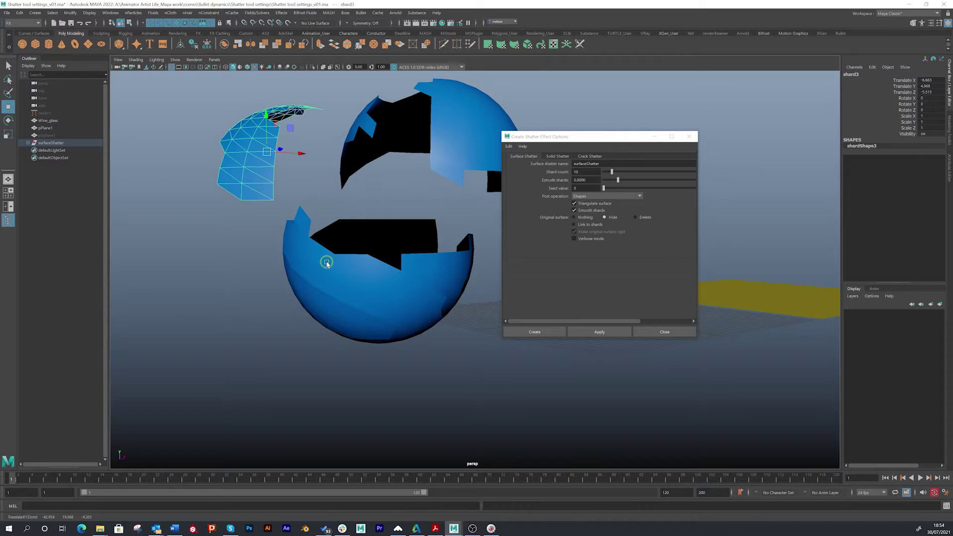
Step: Spread the sphere's lower shards outward, including the small sliver, and view the separated pieces
click(356, 281)
drag(370, 287, 229, 336)
click(367, 277)
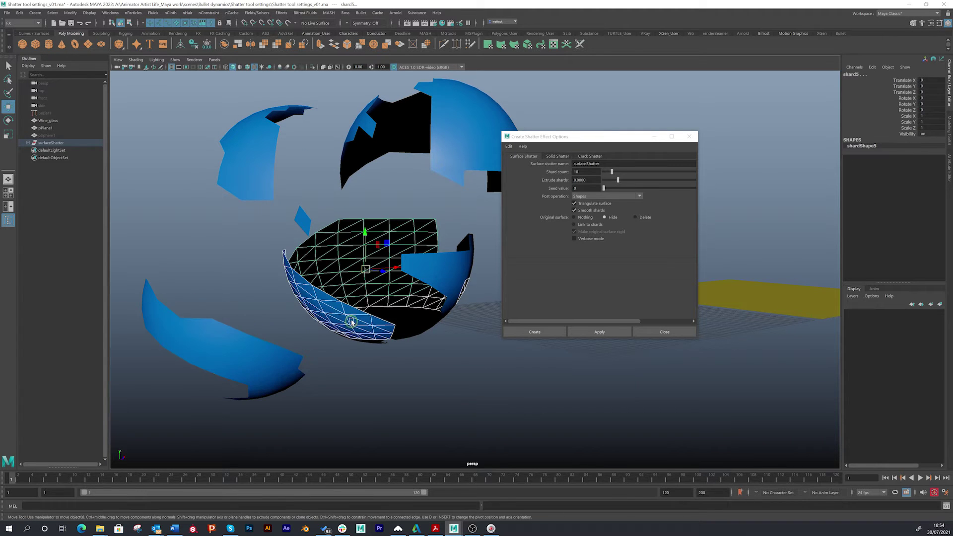
drag(367, 272, 243, 280)
click(302, 231)
drag(305, 223, 319, 197)
click(457, 274)
drag(434, 287, 404, 205)
alt+drag(392, 258, 346, 237)
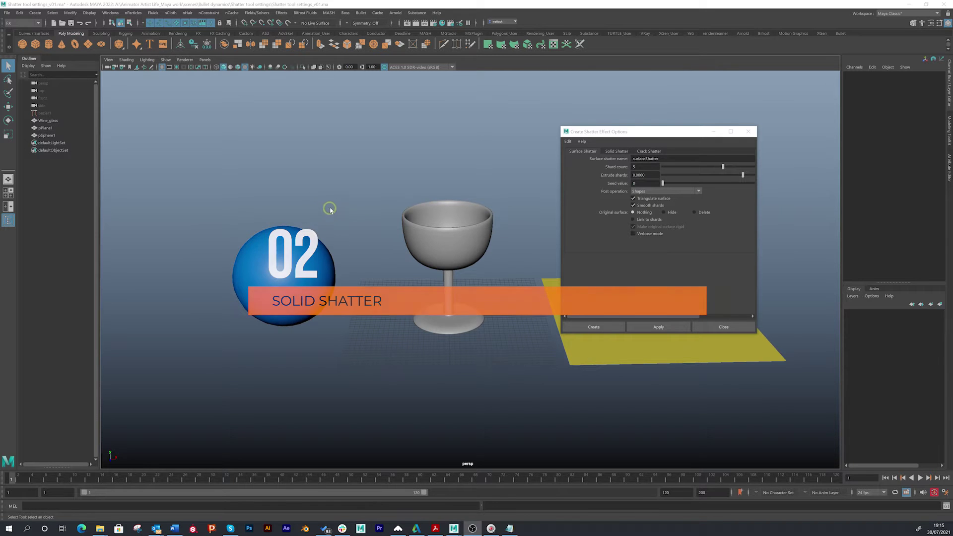
Step: Bring up the Solid Shatter settings and reset them to their defaults
alt+drag(267, 228, 331, 242)
scroll(390, 214, up, 3)
alt+drag(403, 236, 348, 234)
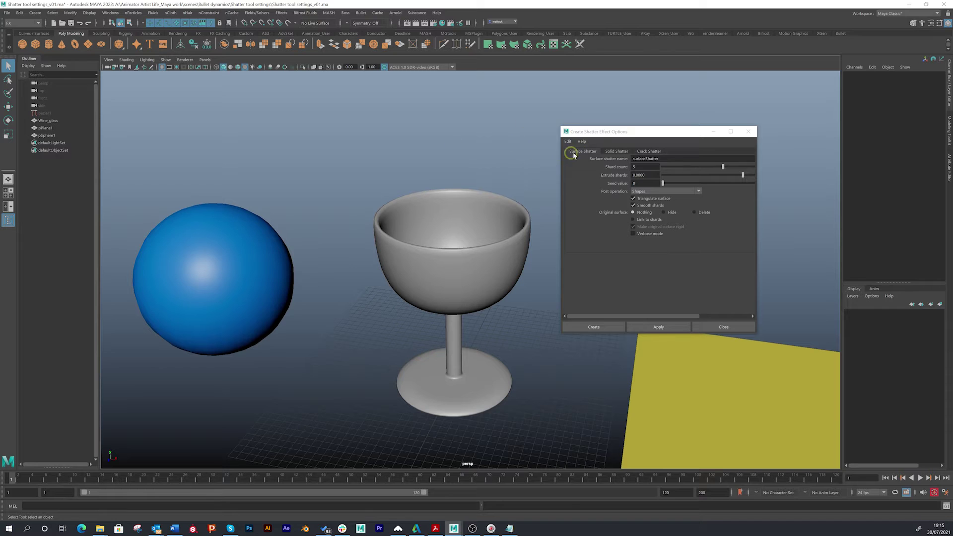
click(616, 151)
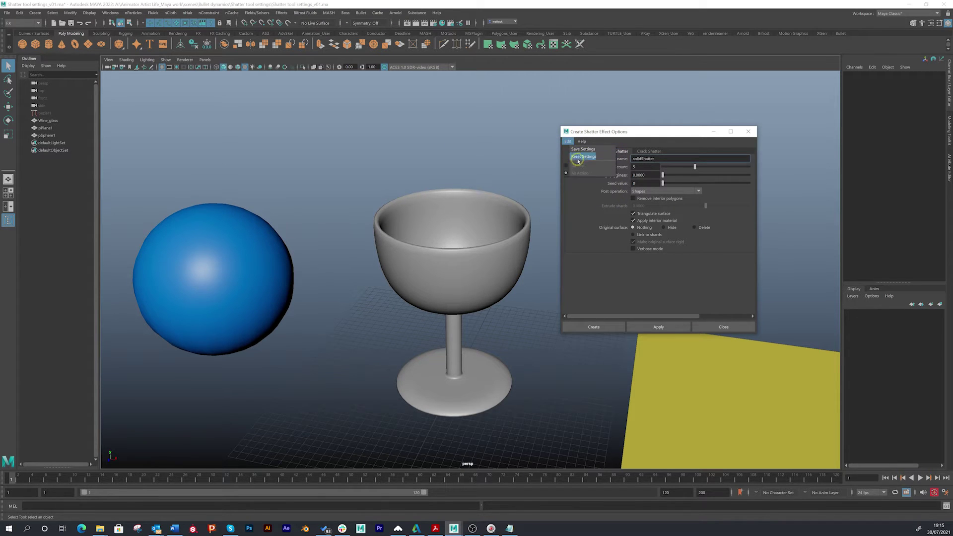
click(487, 177)
Step: Select the wine glass, freeze its transformations and delete its history
click(483, 194)
alt+drag(427, 277, 415, 247)
click(207, 44)
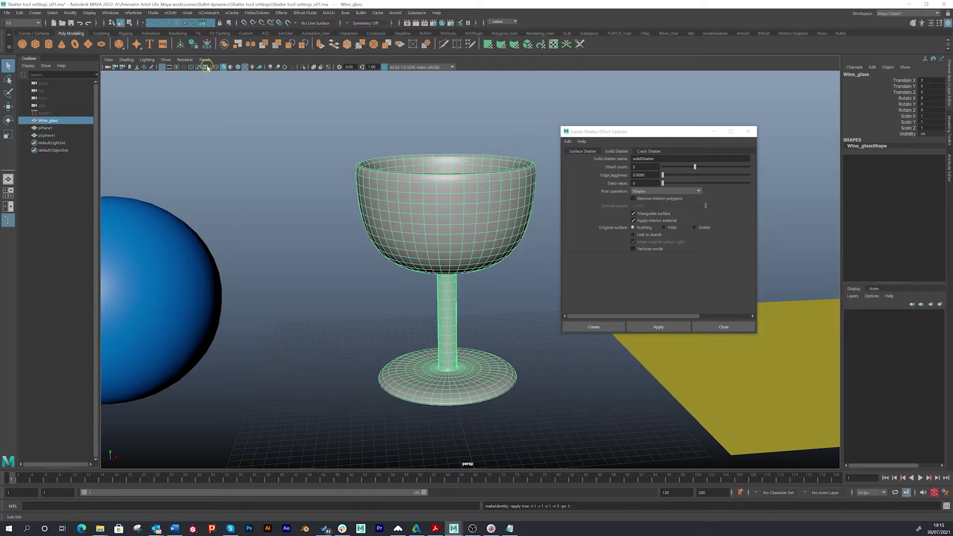
click(196, 46)
alt+drag(426, 206, 445, 196)
alt+drag(402, 250, 513, 219)
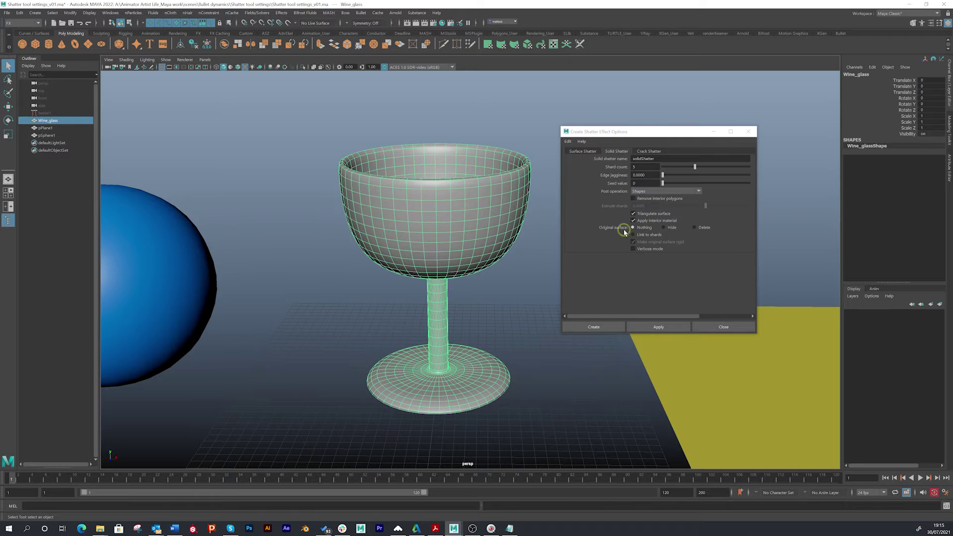
Step: Set the original surface to Hide and apply the 5-shard solid shatter to the wine glass
click(669, 227)
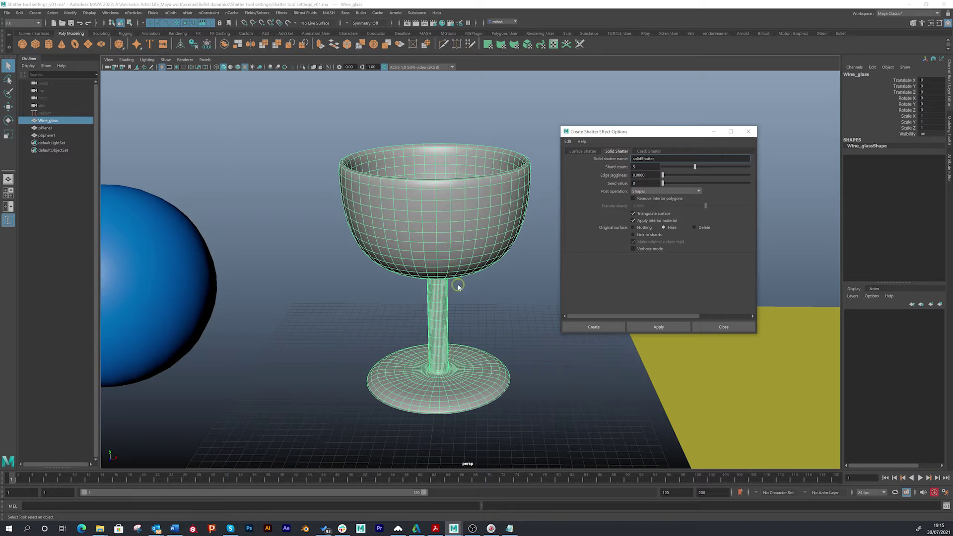
click(654, 326)
click(316, 144)
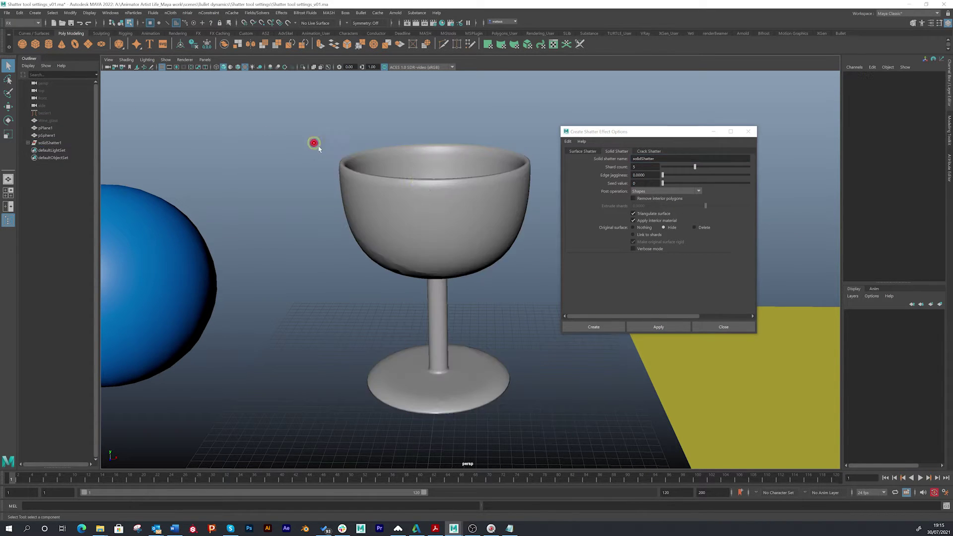
Step: Lift the large upper bowl shard off the shattered wine glass in object mode
right_click(485, 202)
right_drag(485, 203, 528, 190)
alt+drag(502, 208, 480, 134)
key(w)
alt+drag(472, 201, 453, 221)
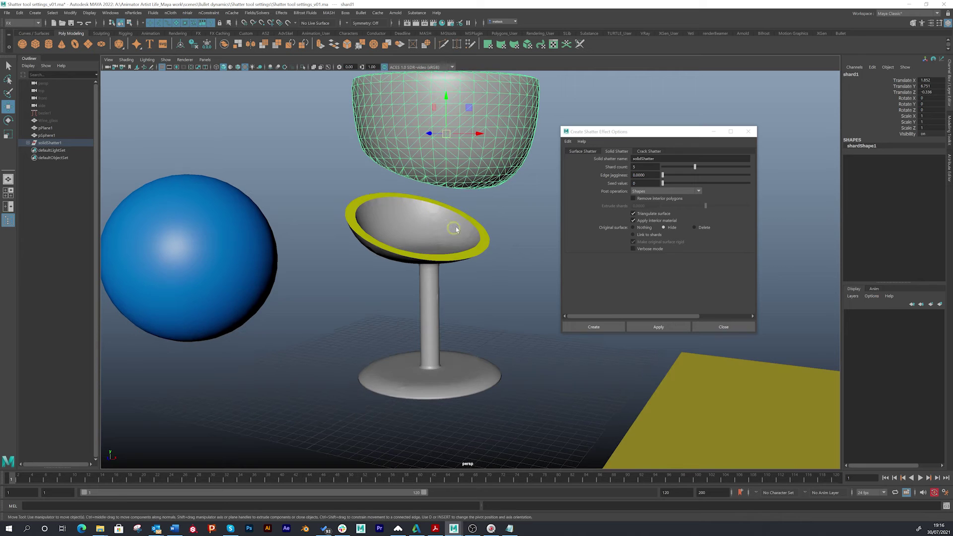
Step: Move one of the lower bowl shards sideways away from the glass stem
click(457, 239)
right_drag(459, 223, 492, 211)
drag(442, 227, 517, 217)
alt+drag(404, 246, 328, 211)
scroll(336, 240, up, 3)
Step: Pull the other lower bowl shard away from the stem and inspect the solid yellow cut faces
click(402, 254)
scroll(393, 243, down, 2)
scroll(328, 211, down, 3)
alt+middle_drag(333, 211, 325, 247)
alt+drag(343, 241, 381, 222)
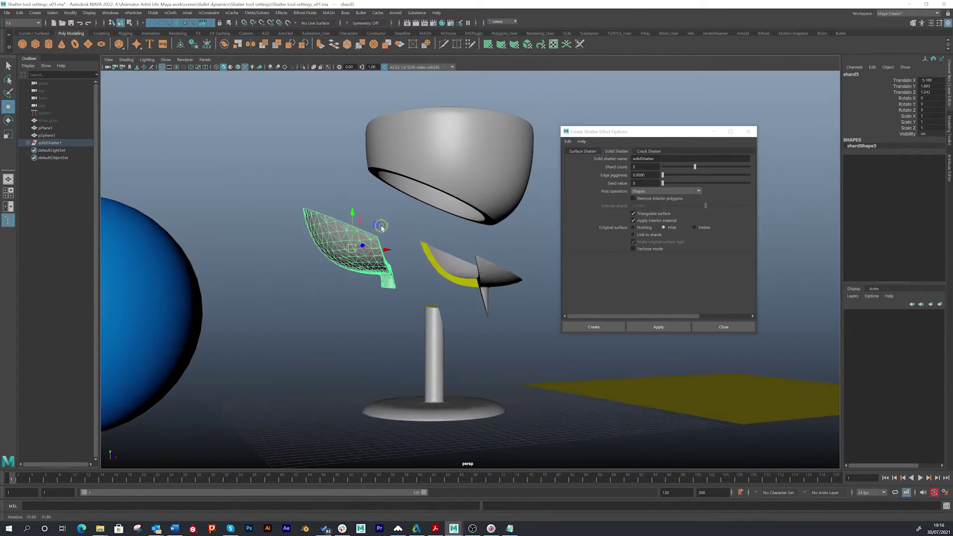
click(453, 155)
scroll(407, 214, up, 3)
mouse_move(422, 245)
alt+mouse_down()
mouse_move(424, 230)
mouse_move(395, 249)
mouse_move(386, 184)
mouse_move(345, 249)
mouse_move(419, 244)
mouse_move(362, 179)
mouse_move(383, 228)
mouse_move(402, 202)
mouse_move(417, 241)
alt+mouse_up()
click(400, 258)
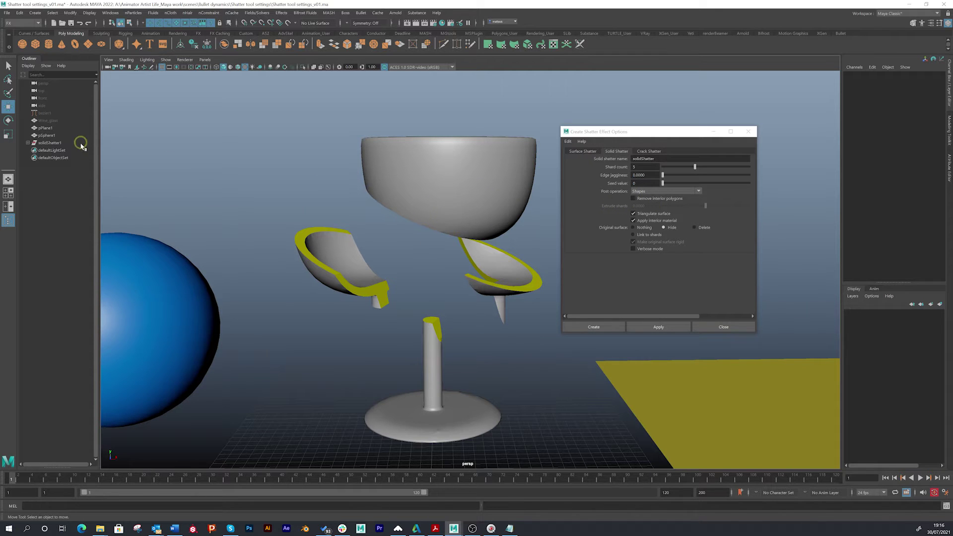
Step: Delete the solid shatter group and unhide the original wine glass
click(50, 143)
key(Delete)
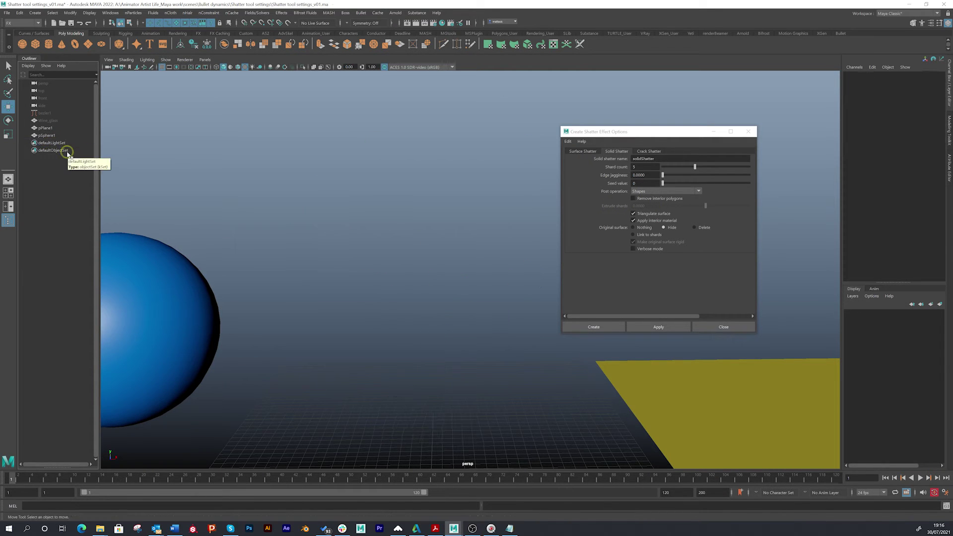
click(47, 121)
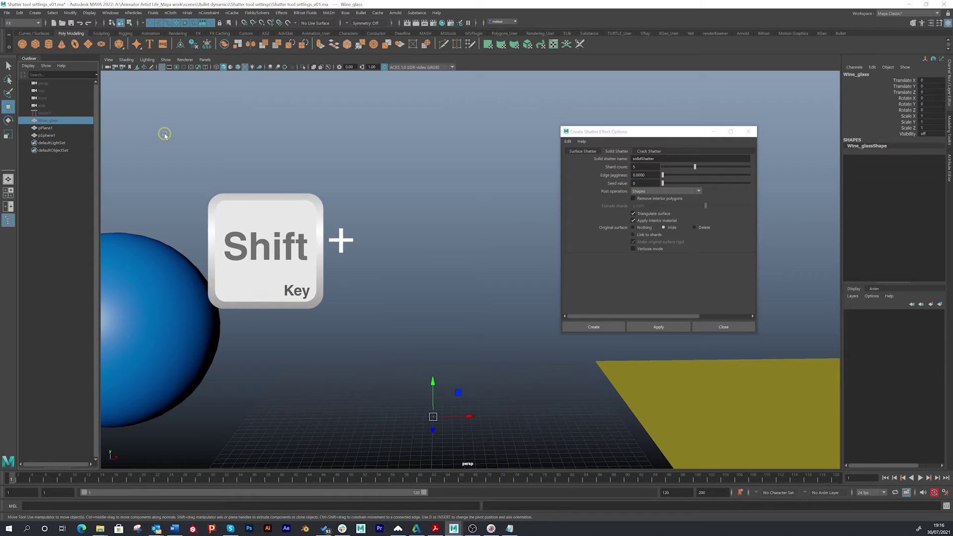
key(shift+h)
click(509, 181)
click(502, 222)
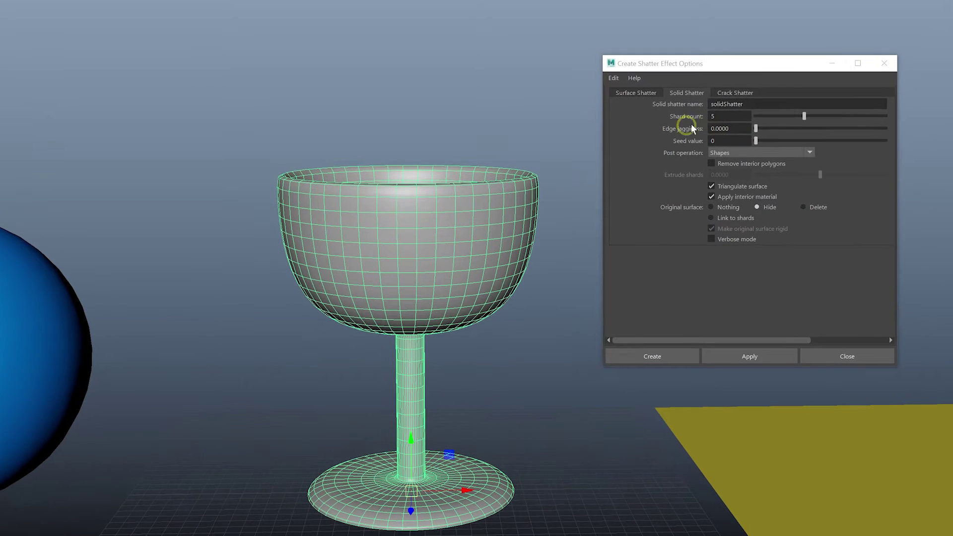
Step: Set the edge jagginess to 0.2 and apply the solid shatter to the wine glass
drag(727, 63, 700, 61)
click(688, 128)
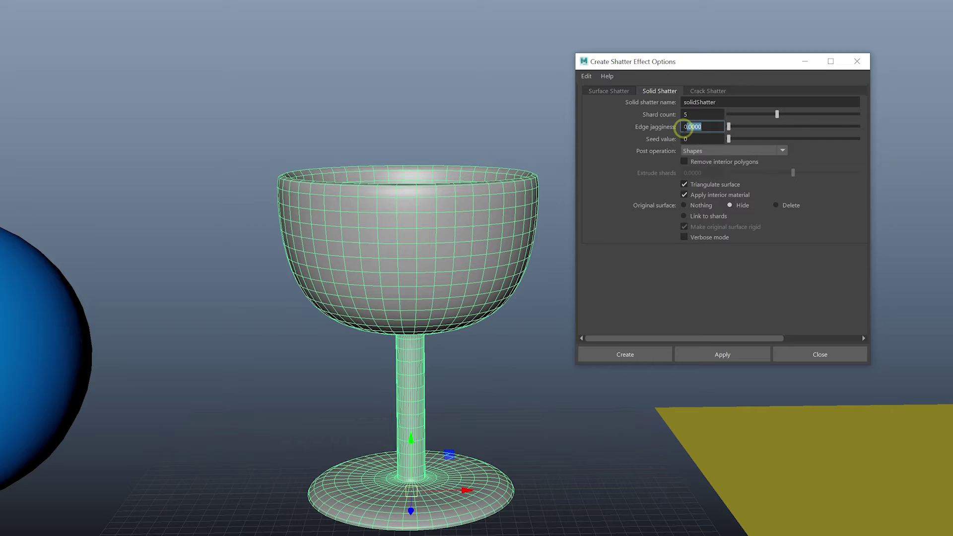
text(0.2)
key(BackSpace)
click(710, 353)
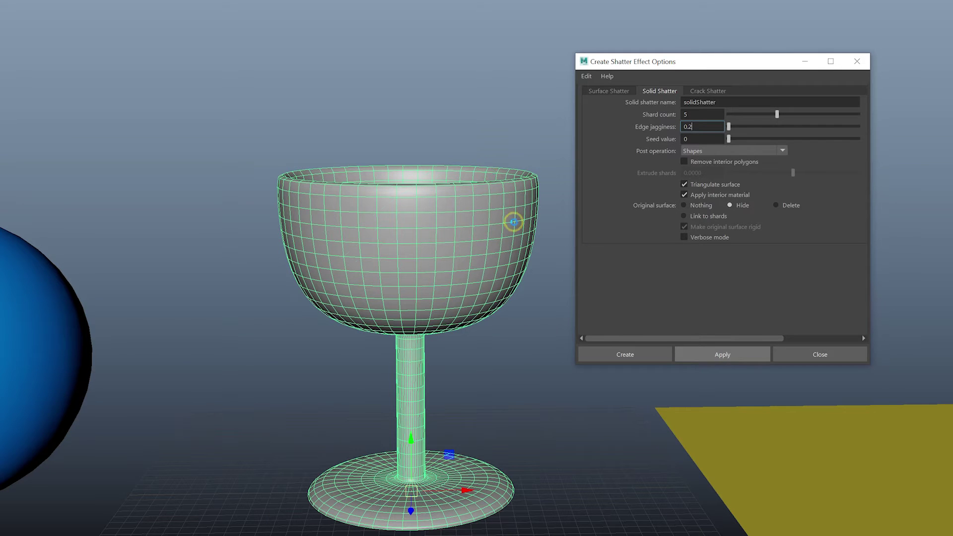
Step: Switch to object mode and pull one upper bowl shard away from the shattered wine glass
alt+right_drag(397, 253, 541, 275)
click(439, 237)
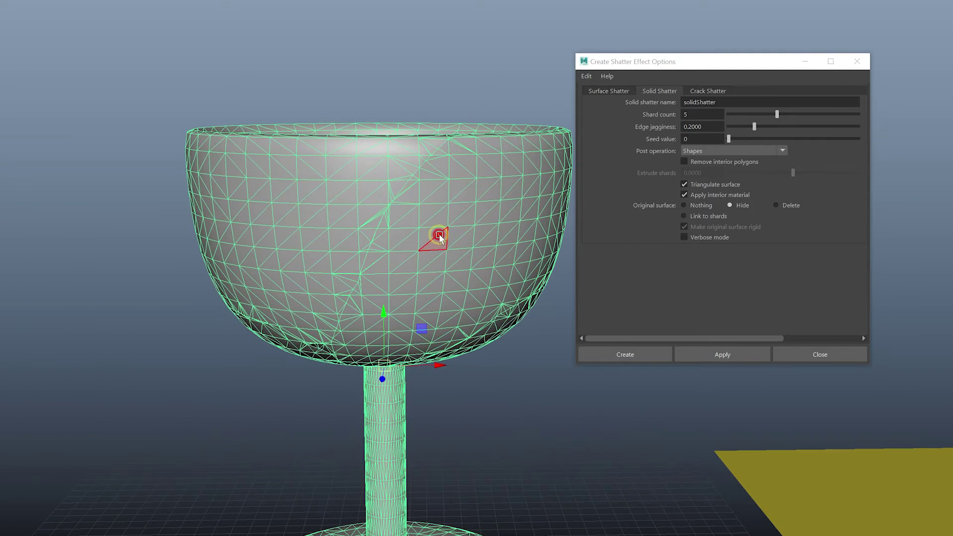
right_drag(451, 242, 488, 227)
alt+drag(415, 277, 198, 165)
click(276, 198)
Step: Separate the remaining bowl and stem shards and inspect the jagged yellow cut edges
alt+drag(305, 248, 521, 302)
click(253, 229)
scroll(201, 220, up, 3)
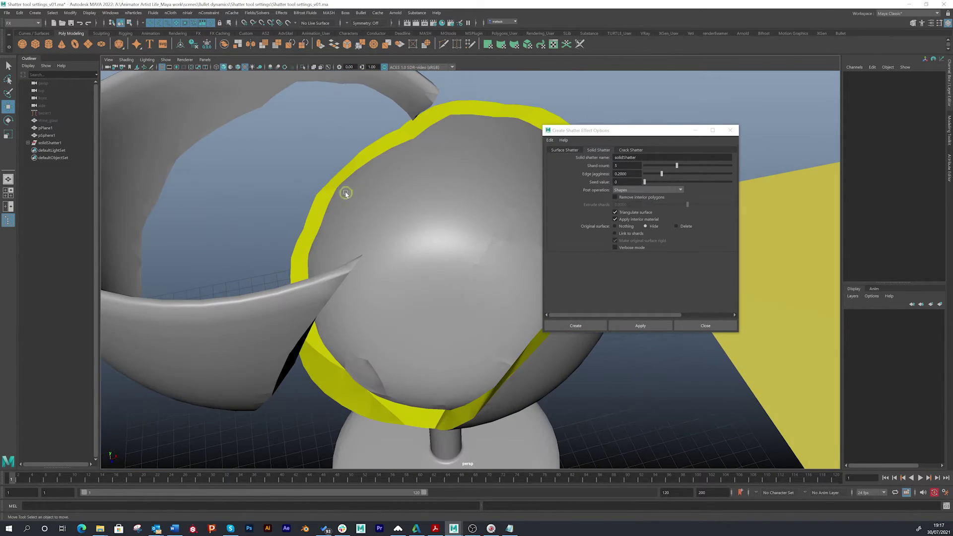
click(345, 193)
click(466, 322)
alt+drag(417, 312, 349, 256)
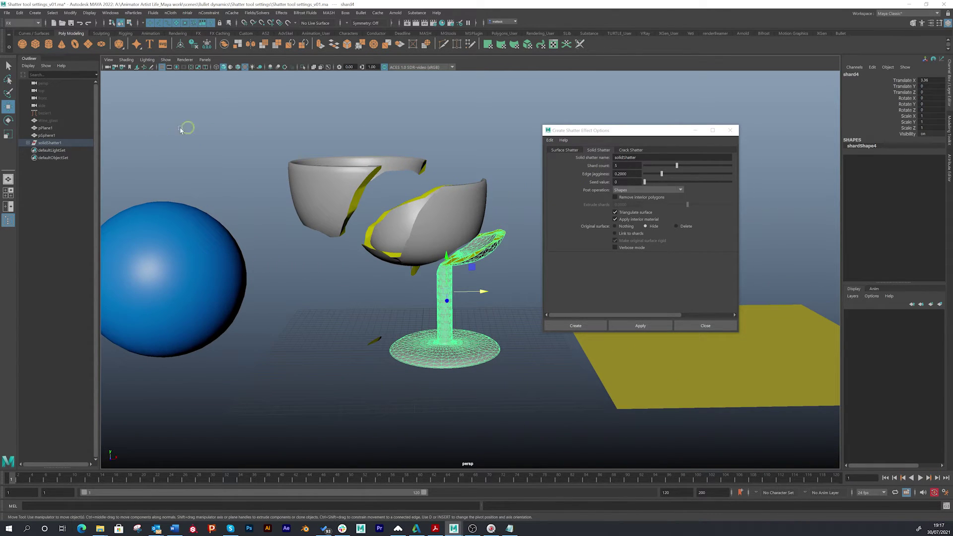
Step: Delete the jagged solid shatter group and bring back the hidden wine glass
click(46, 144)
key(Delete)
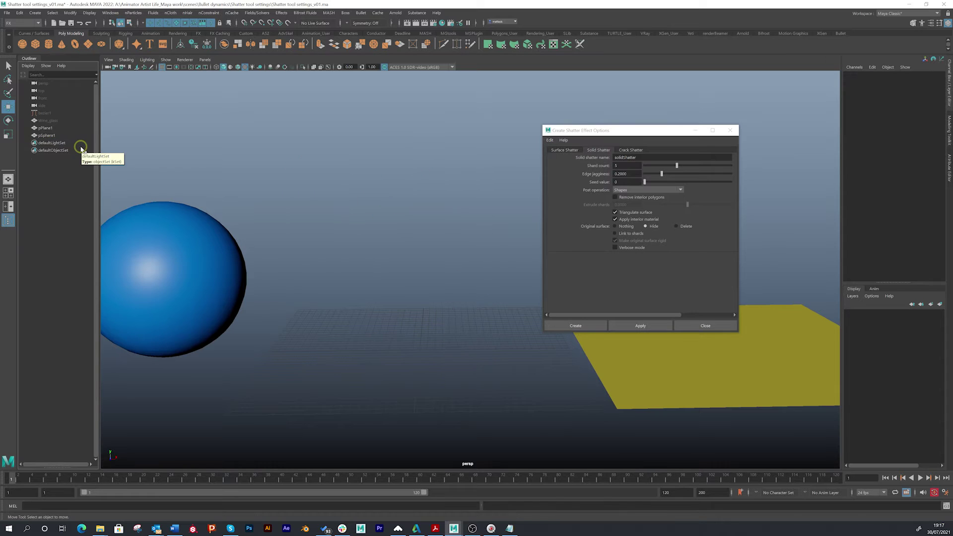
click(57, 121)
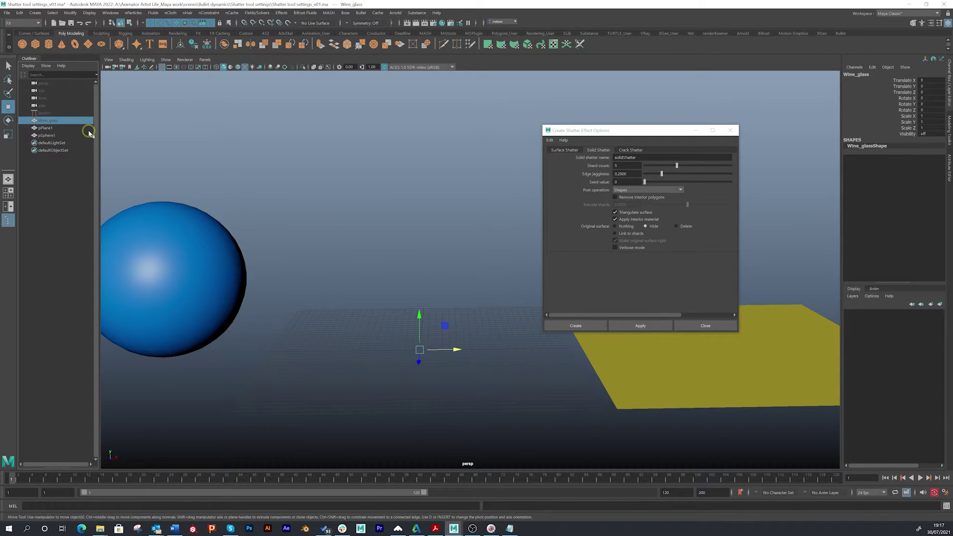
key(shift+h)
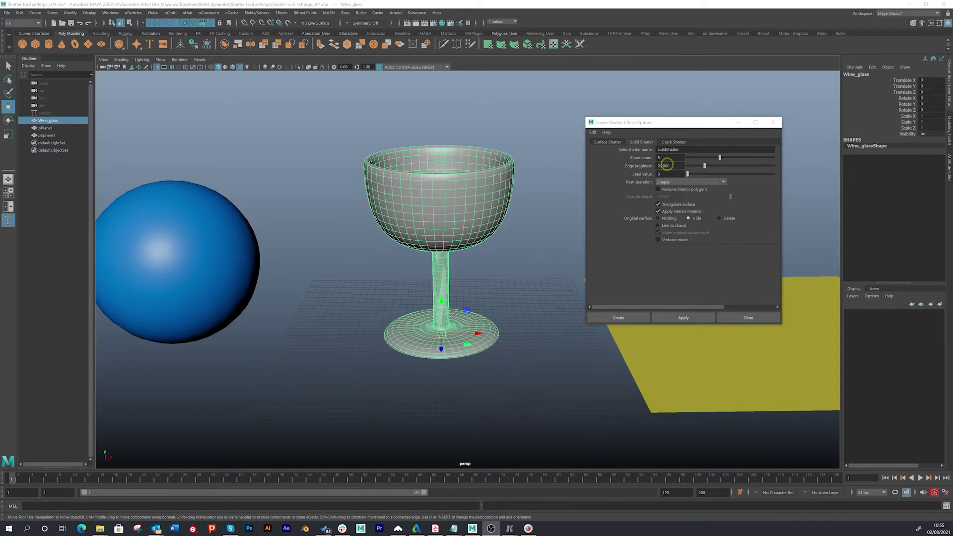
Step: Set the edge jagginess to 0.5 and apply the solid shatter to the blue sphere
double_click(662, 166)
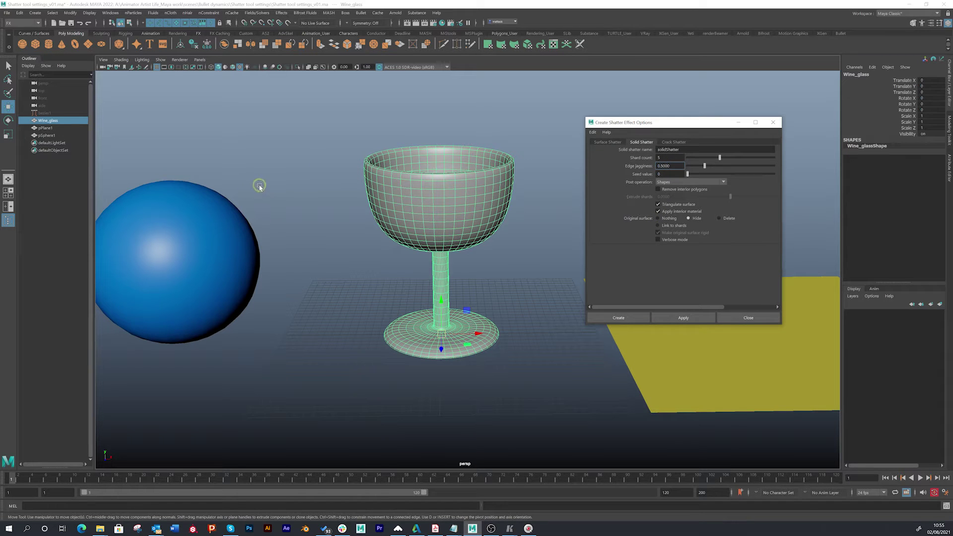
click(192, 242)
alt+middle_drag(272, 223, 433, 234)
scroll(380, 233, up, 3)
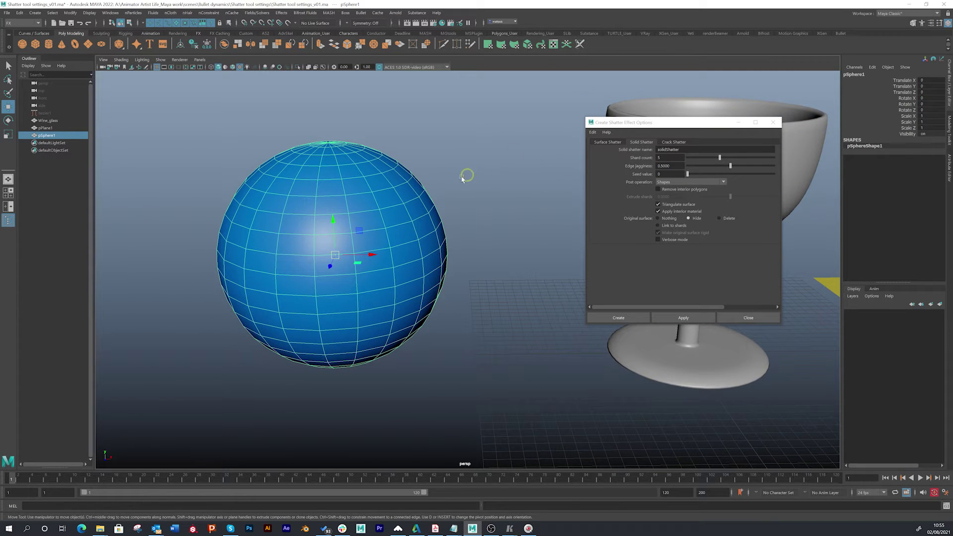
alt+middle_drag(331, 221, 395, 219)
click(630, 168)
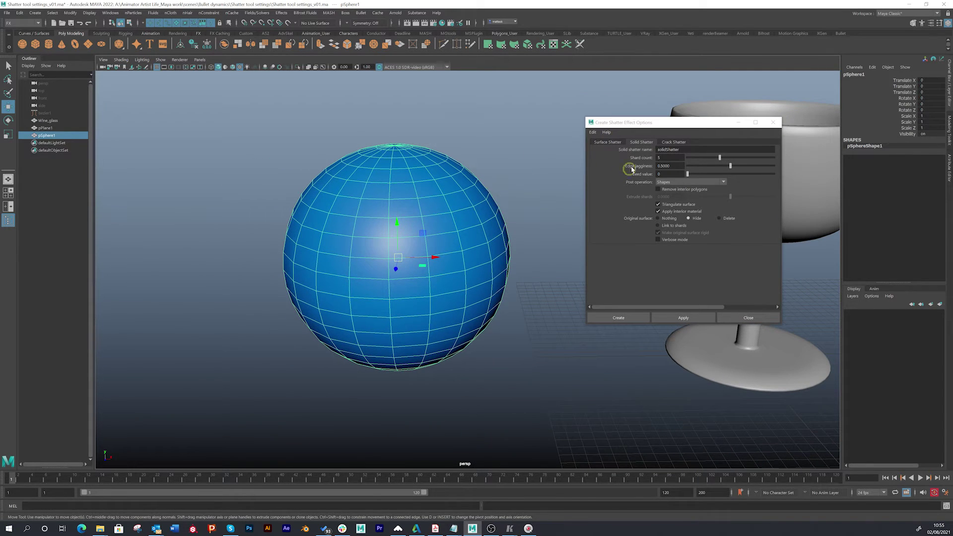
click(652, 309)
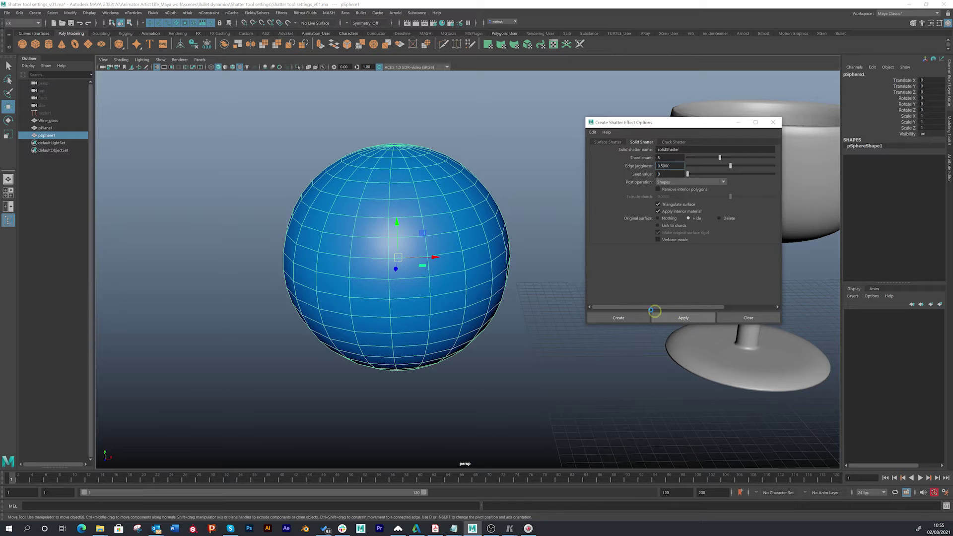
Step: Switch to object mode and move one upper sphere shard sideways by about -12 in X
click(532, 205)
click(447, 223)
right_click(446, 227)
click(461, 218)
drag(425, 208, 277, 211)
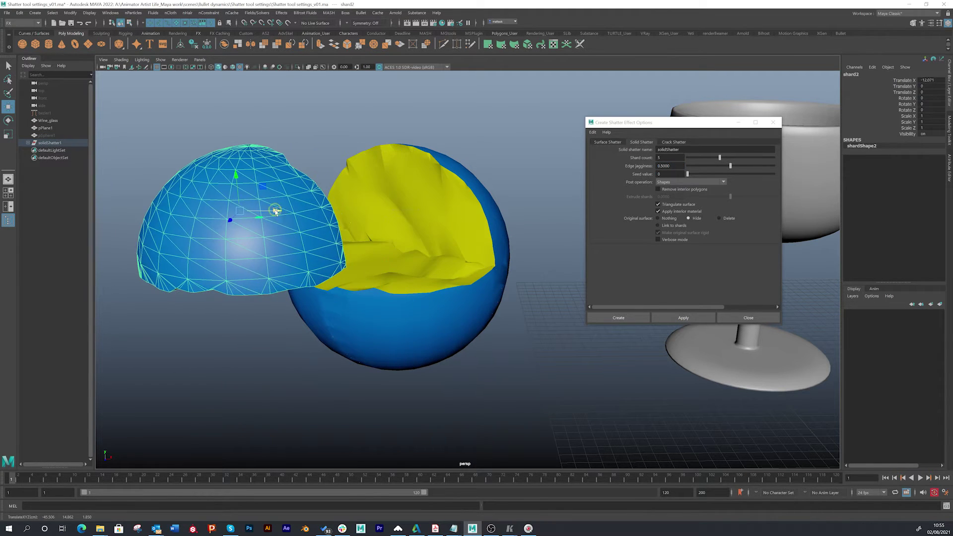
Step: Move the other upper sphere shard up and away from the lower half
alt+drag(395, 198, 425, 230)
click(428, 231)
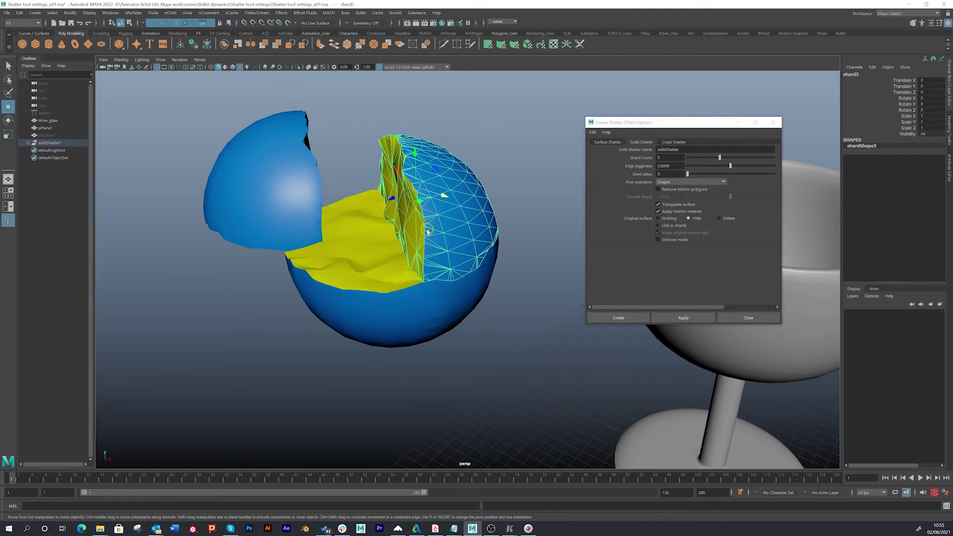
drag(416, 190, 517, 161)
alt+drag(395, 217, 305, 217)
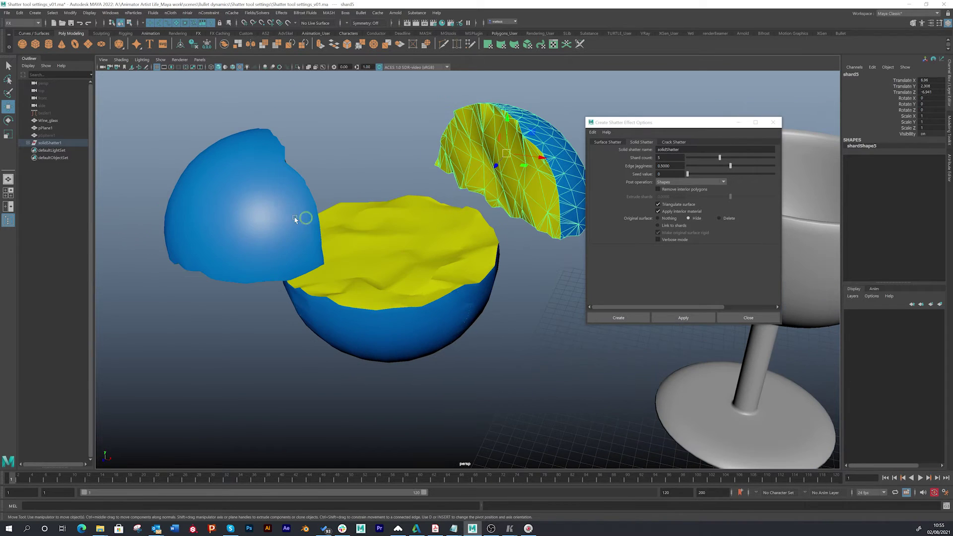
Step: Rotate the first sphere shard to expose its cut face and inspect the jagged interior surfaces
click(278, 206)
key(e)
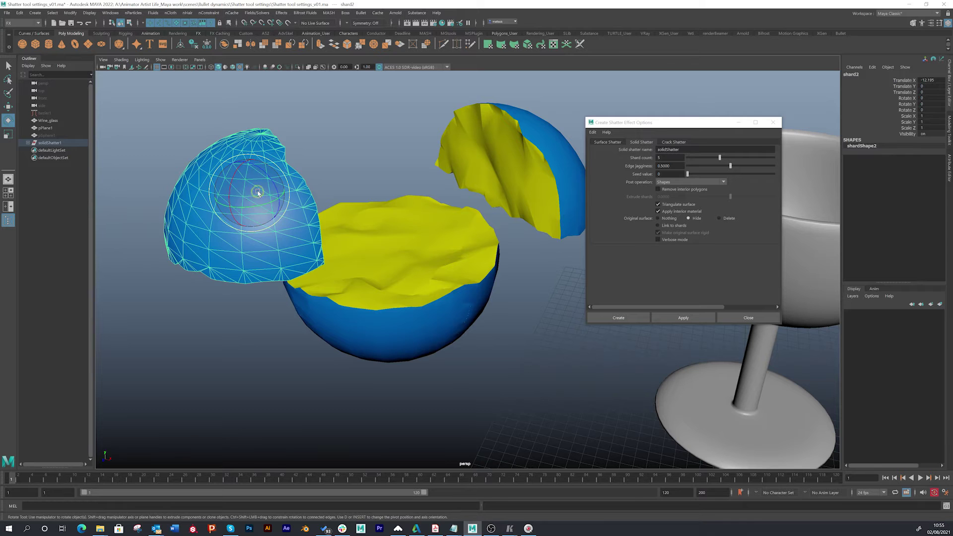
drag(258, 193, 290, 198)
alt+drag(345, 217, 352, 216)
click(659, 171)
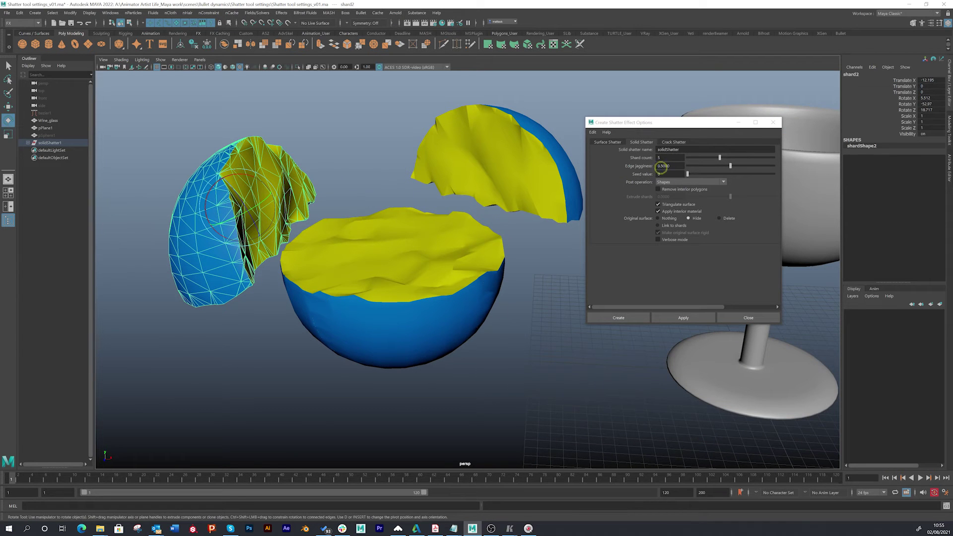
alt+drag(475, 239, 399, 217)
click(434, 279)
alt+drag(433, 280, 448, 220)
Step: Hide the shattered sphere group, show it again and examine its jagged cut faces from several angles
click(50, 144)
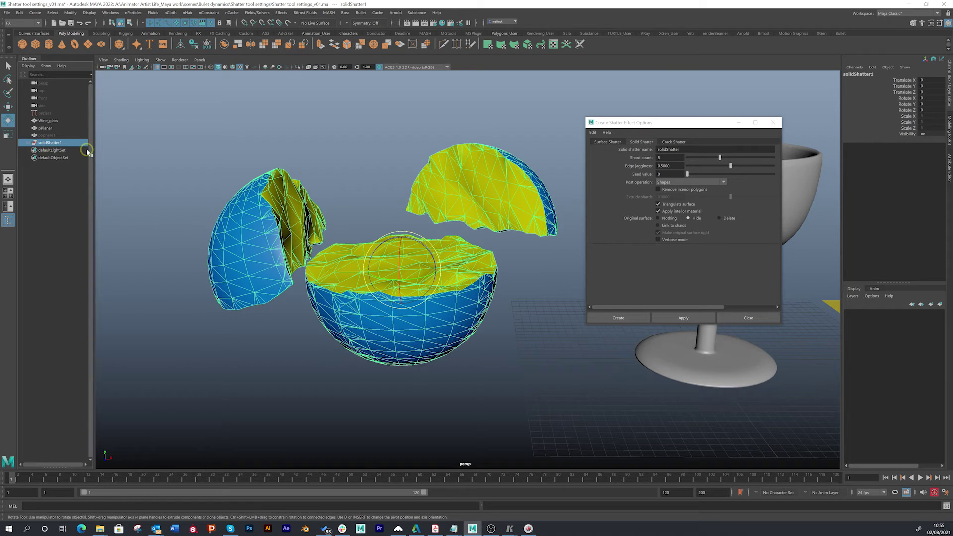
key(ctrl+h)
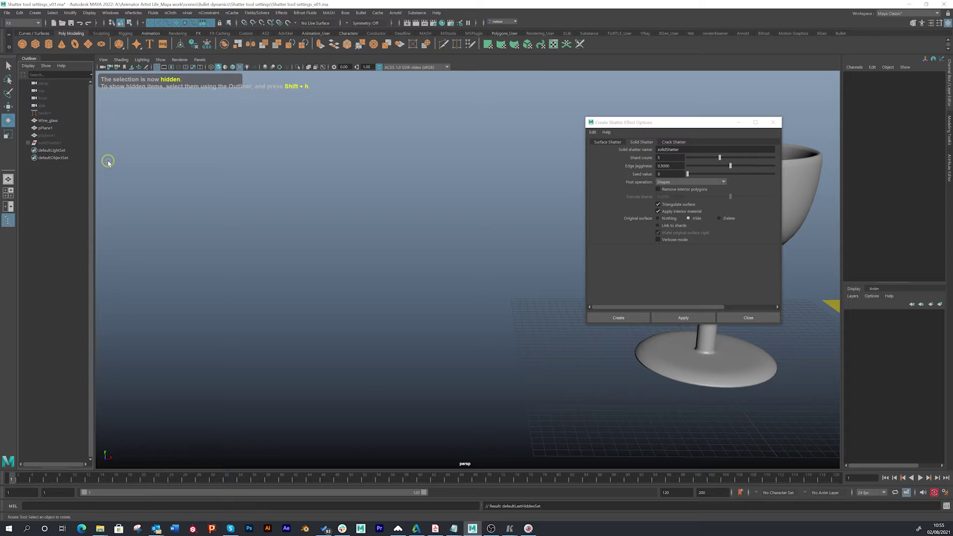
key(ctrl+shift+h)
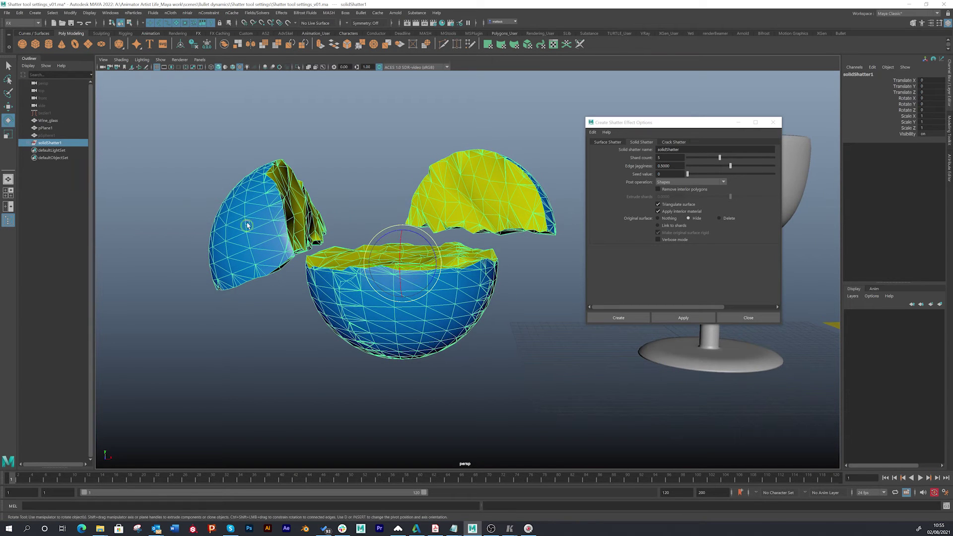
alt+drag(439, 321, 469, 214)
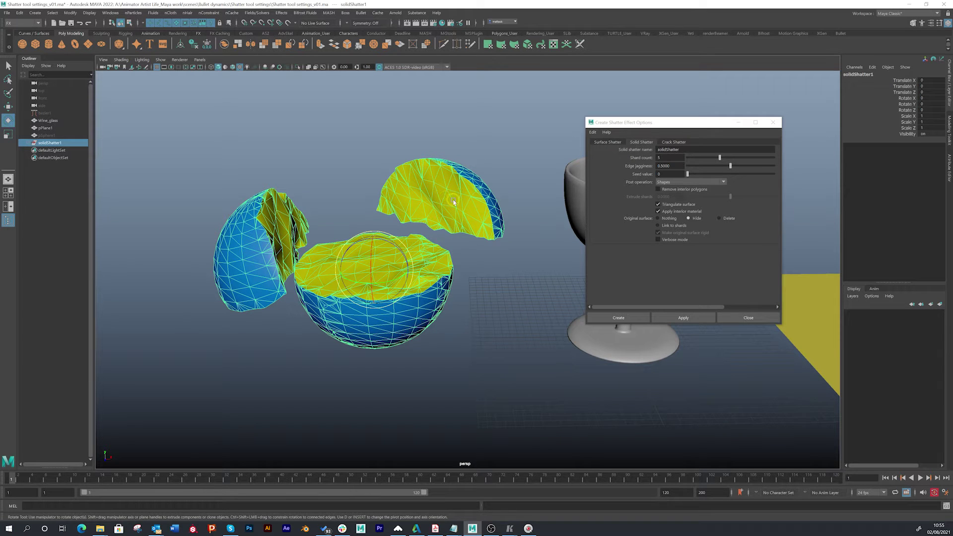
alt+drag(466, 199, 408, 229)
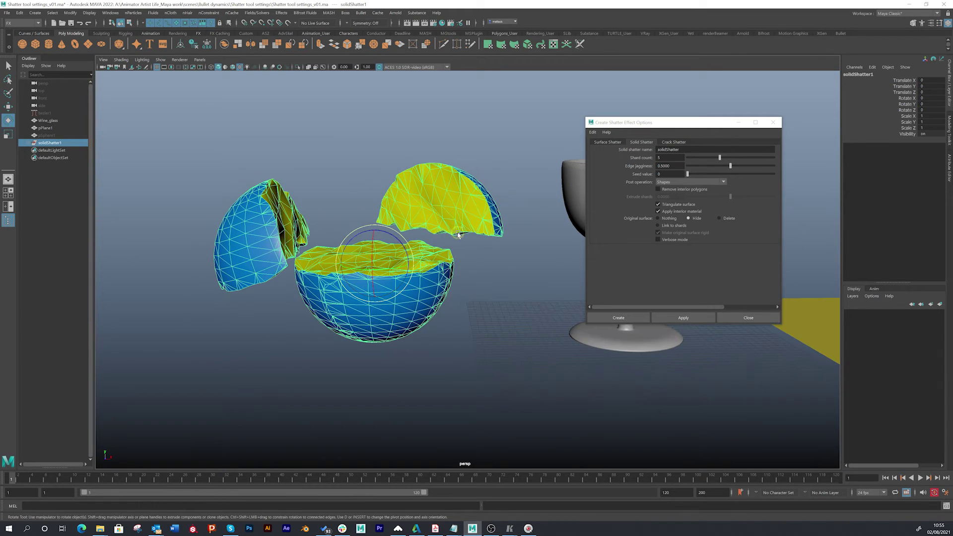
alt+drag(474, 219, 128, 149)
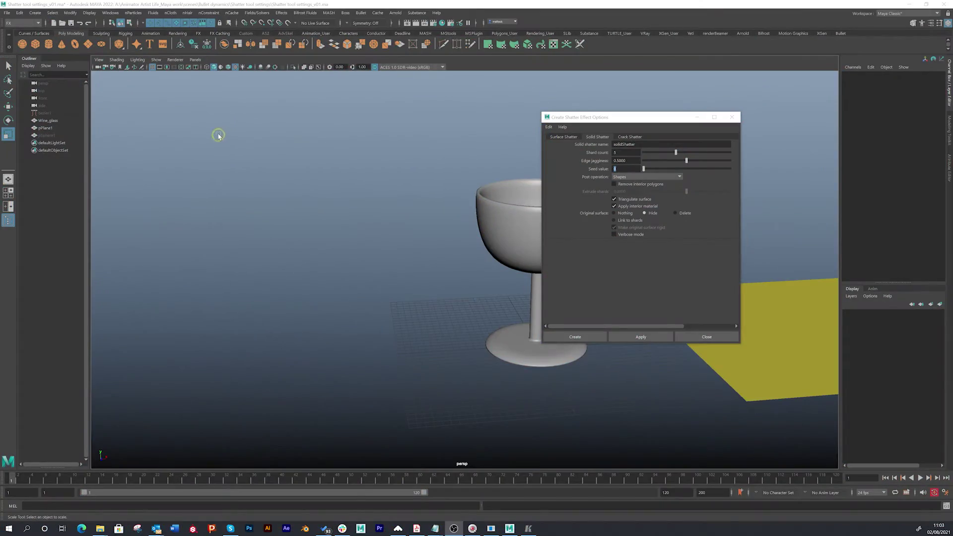
Step: Create a polygon cube, scale it to about 11.8 and place it beside the wine glass at about X -22, Y 12.5
click(35, 43)
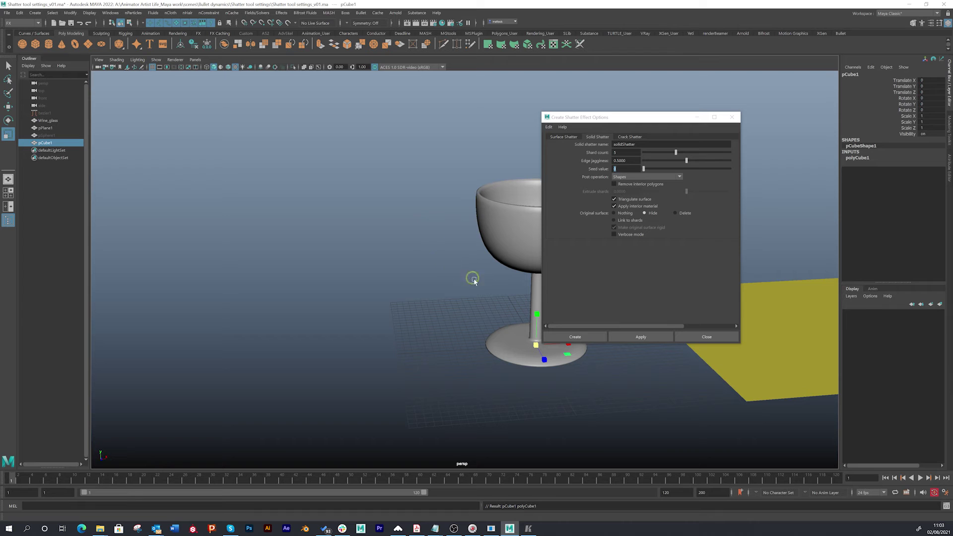
drag(537, 346, 379, 238)
key(w)
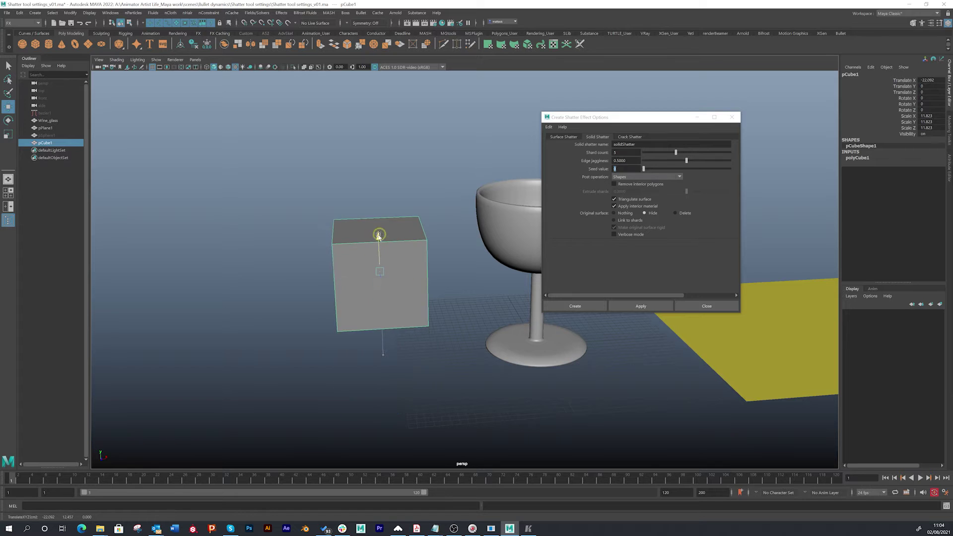
Step: Delete the cube's construction history and freeze its transformations
scroll(341, 222, up, 2)
click(193, 45)
click(208, 45)
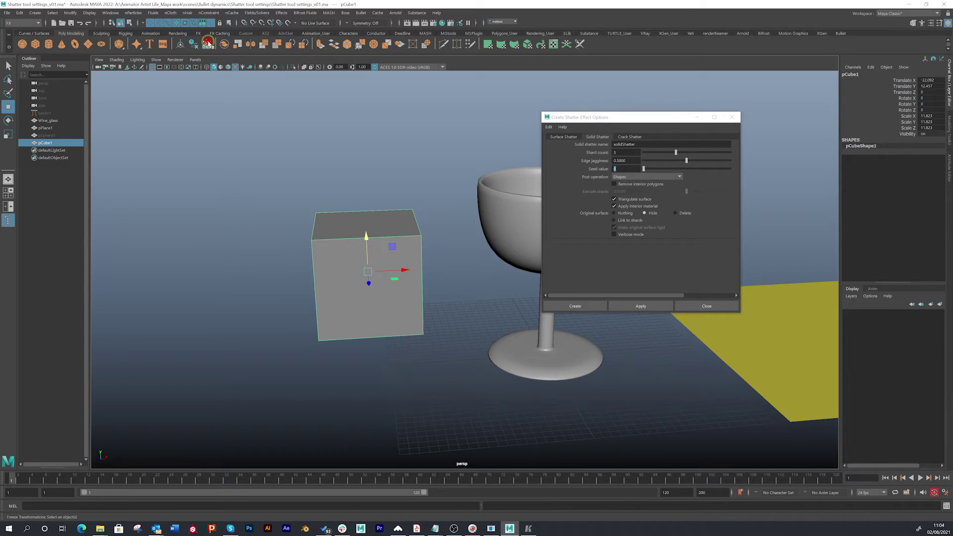
Step: Set the edge jagginess to 0 and apply the solid shatter to the cube
scroll(292, 173, up, 3)
alt+middle_drag(325, 172, 374, 179)
alt+drag(375, 178, 468, 165)
double_click(617, 160)
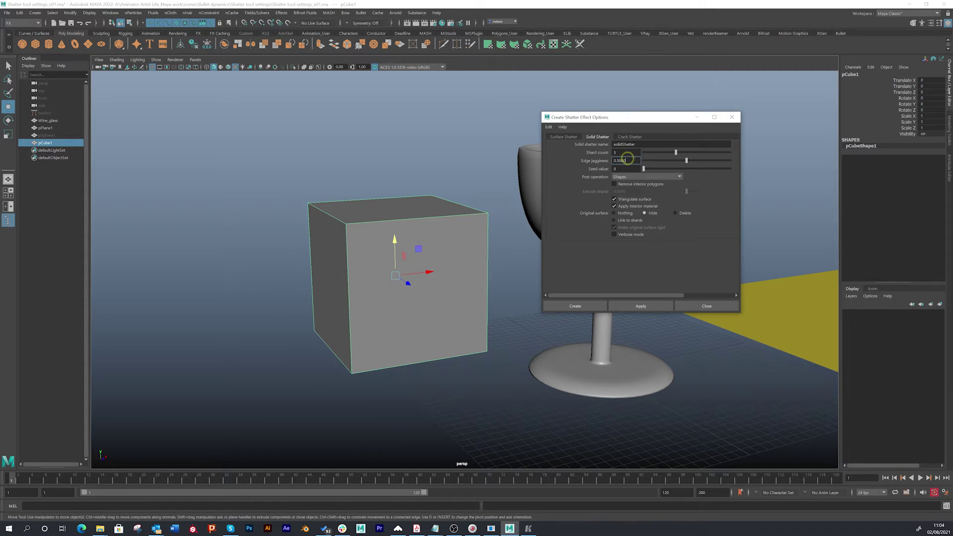
mouse_move(383, 158)
alt+mouse_down()
mouse_move(412, 151)
mouse_move(400, 154)
alt+mouse_up()
click(9, 66)
click(644, 160)
click(650, 290)
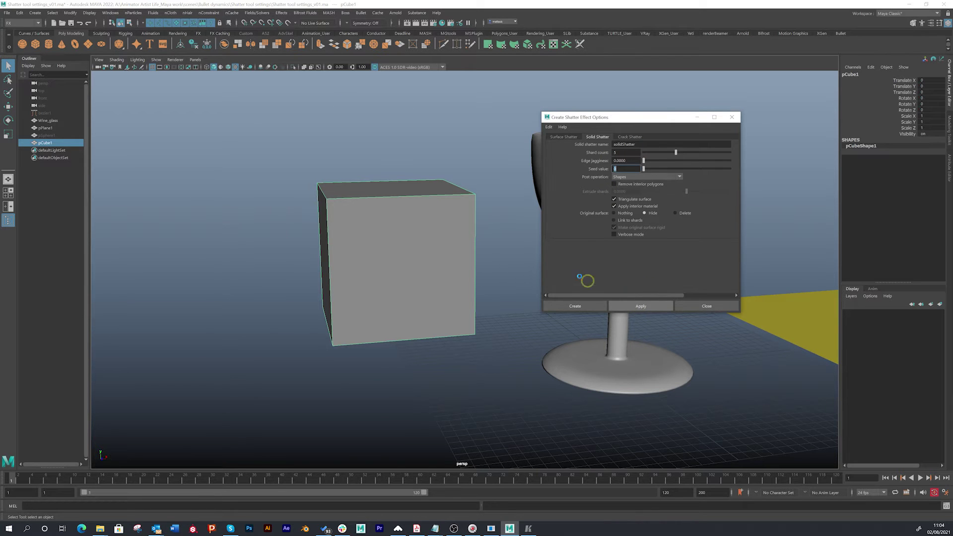
Step: Switch to object mode and lift the upper shard off the cube by about 7.2 in Y
click(494, 224)
right_drag(425, 223, 458, 210)
click(453, 226)
key(w)
drag(415, 226, 425, 185)
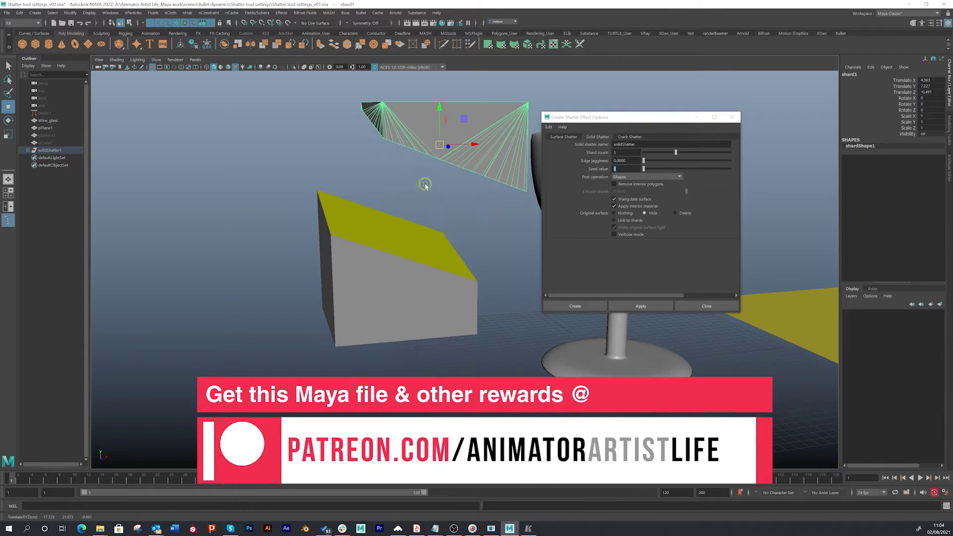
Step: Select the lower cube shards and turn on wireframe on shaded display to show the triangulated faces
alt+middle_drag(425, 185, 385, 221)
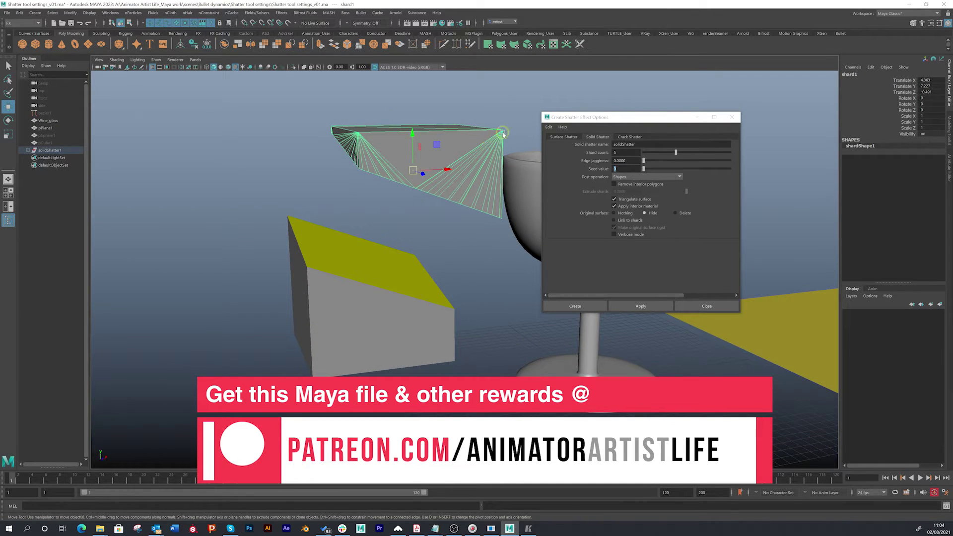
alt+drag(401, 214, 347, 278)
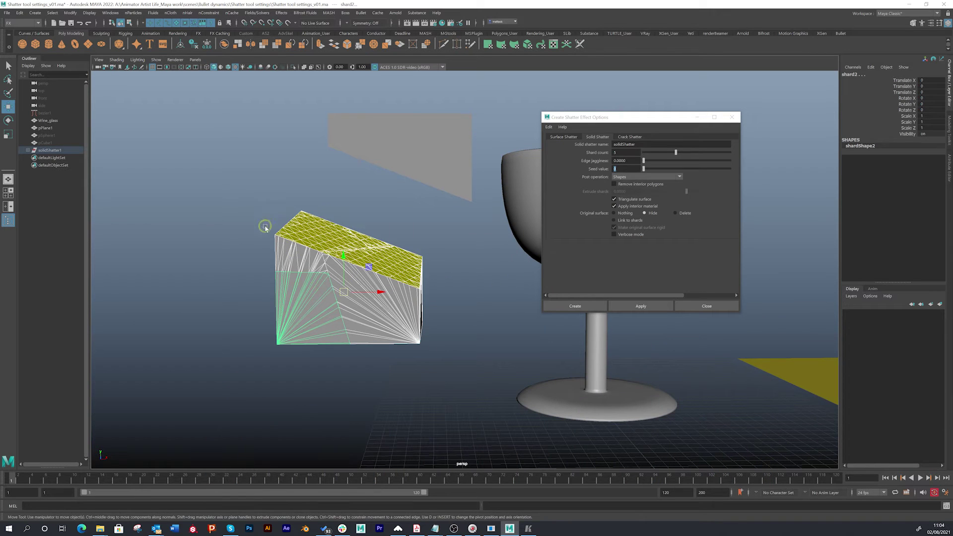
click(228, 66)
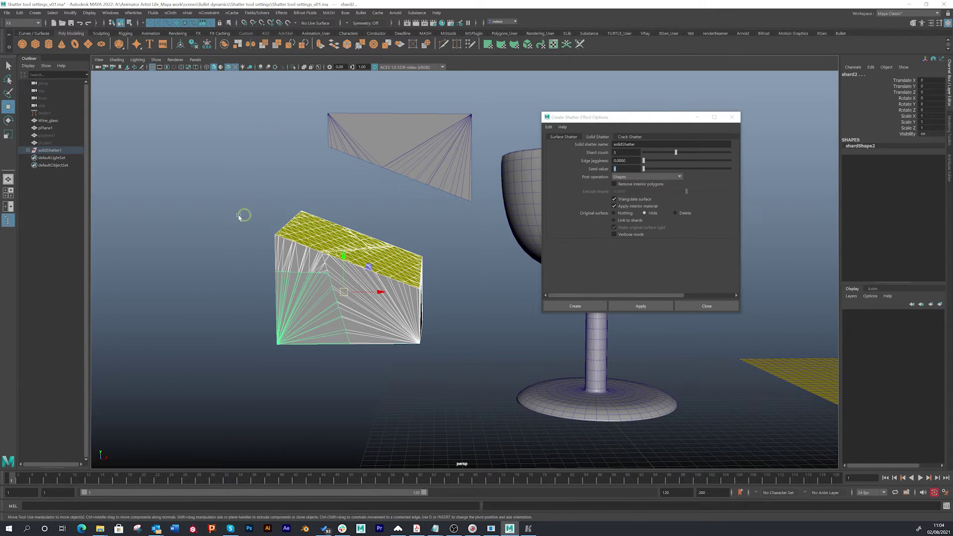
Step: Move the lower front corner shard out of the cube by about -7.2 in X and -1.0 in Y
alt+right_drag(245, 215, 287, 224)
click(351, 198)
alt+middle_drag(332, 224, 392, 209)
click(324, 282)
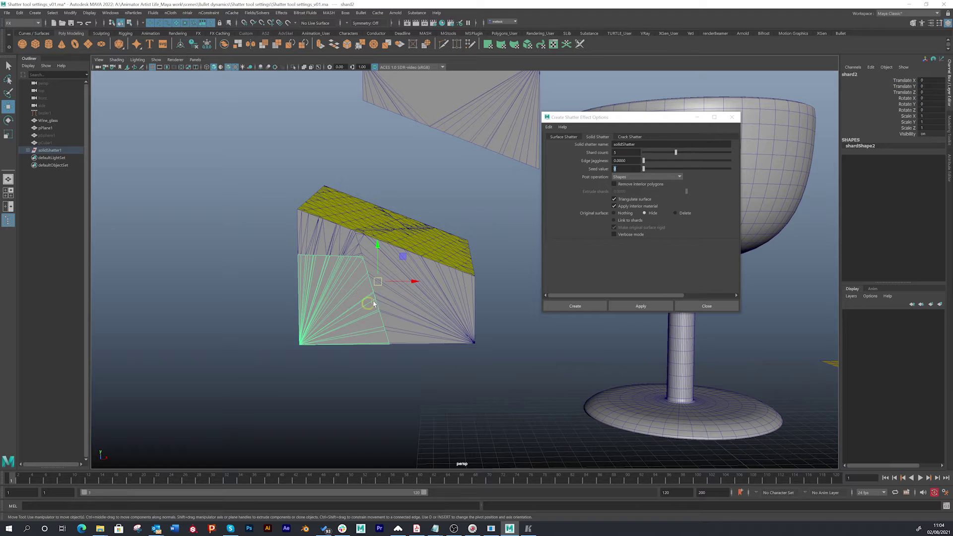
drag(377, 280, 374, 248)
alt+drag(298, 313, 279, 301)
alt+drag(359, 350, 352, 235)
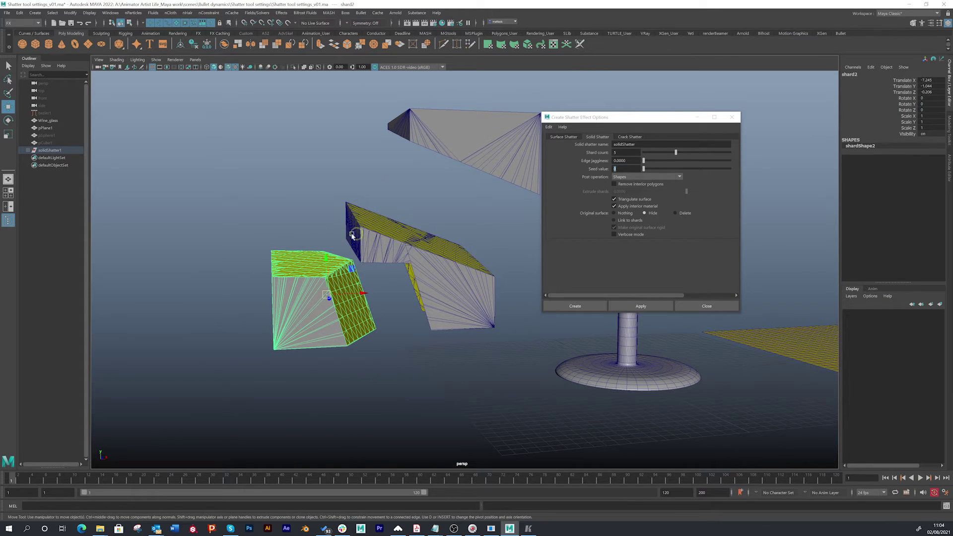
Step: Delete the solidShatter1 group and unhide and delete the original pCube1
click(56, 150)
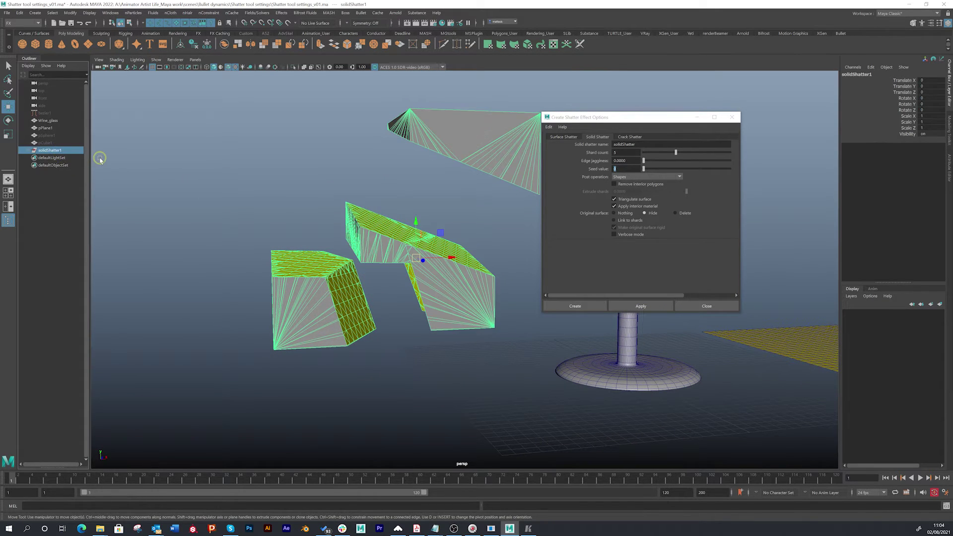
key(Delete)
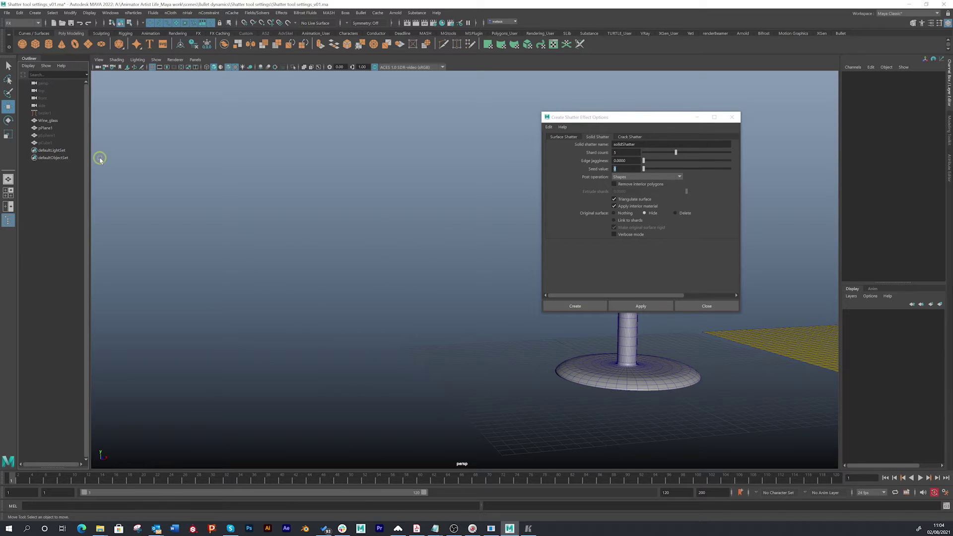
click(43, 143)
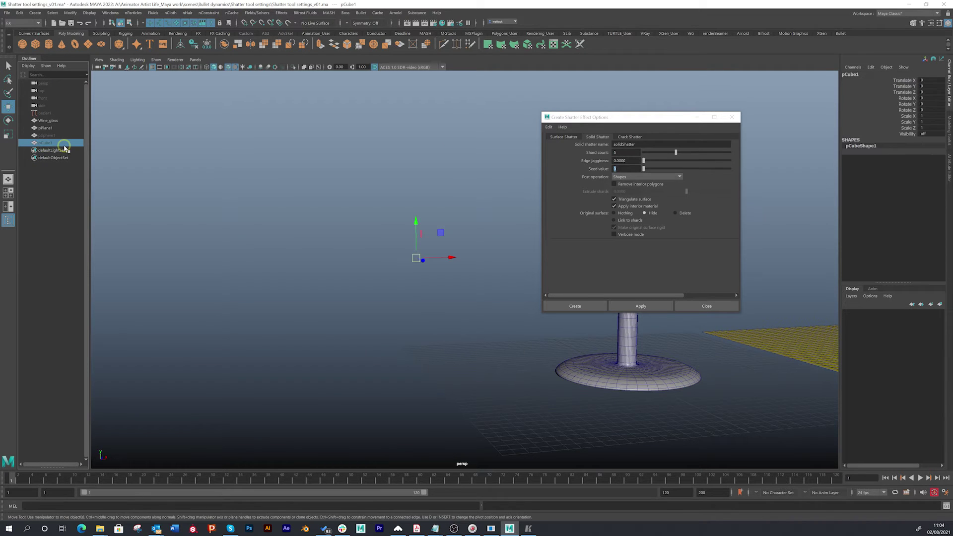
key(shift+h)
alt+drag(452, 200, 414, 198)
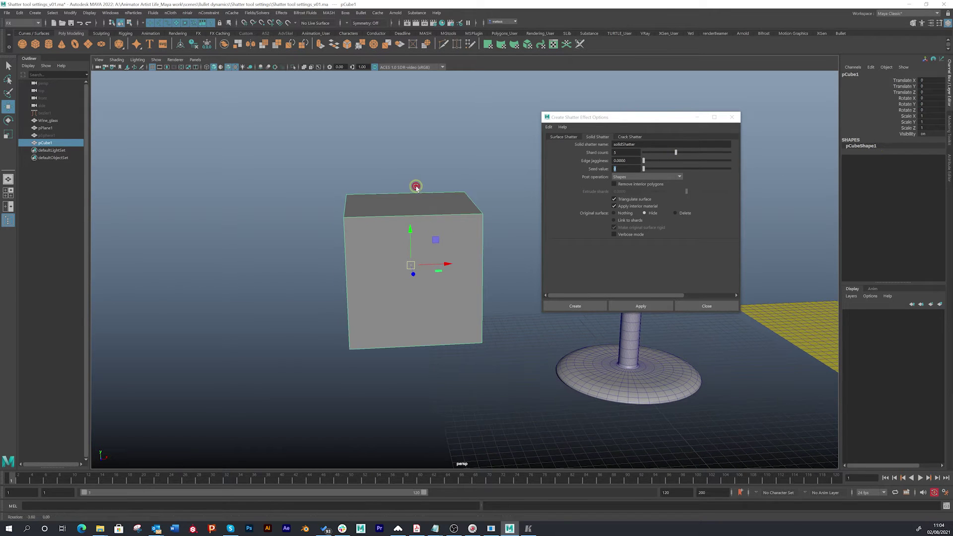
key(Delete)
Step: Create a new polygon cube about 12.1 units in size and set its width, height and depth subdivisions to 10
click(35, 44)
drag(638, 366, 398, 248)
click(859, 158)
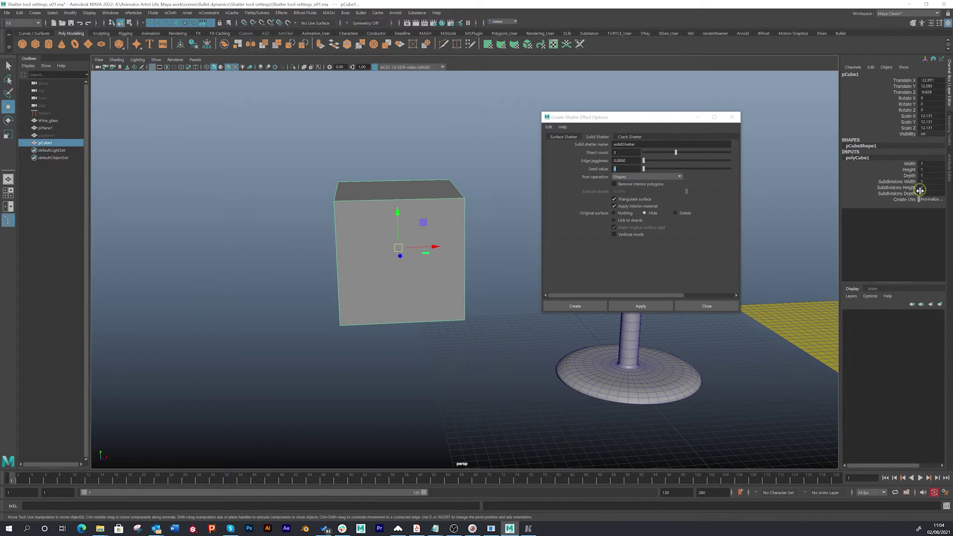
text(10)
key(Return)
alt+right_drag(304, 208, 386, 231)
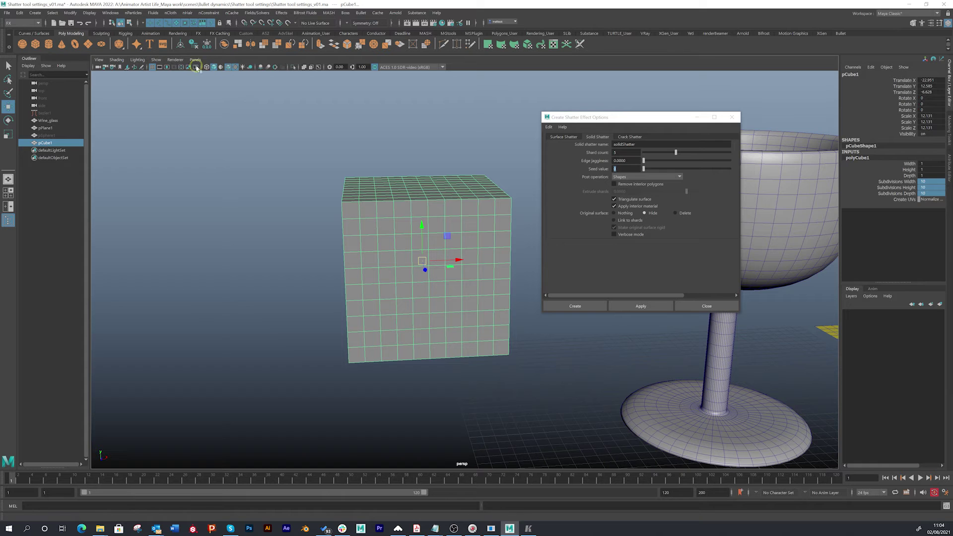
Step: Delete the new cube's history, freeze its transformations, and apply the solid shatter with edge jagginess 0
click(193, 46)
click(194, 48)
mouse_move(354, 214)
alt+mouse_down()
mouse_move(317, 227)
mouse_move(368, 229)
mouse_move(325, 237)
mouse_move(346, 226)
alt+mouse_up()
click(634, 306)
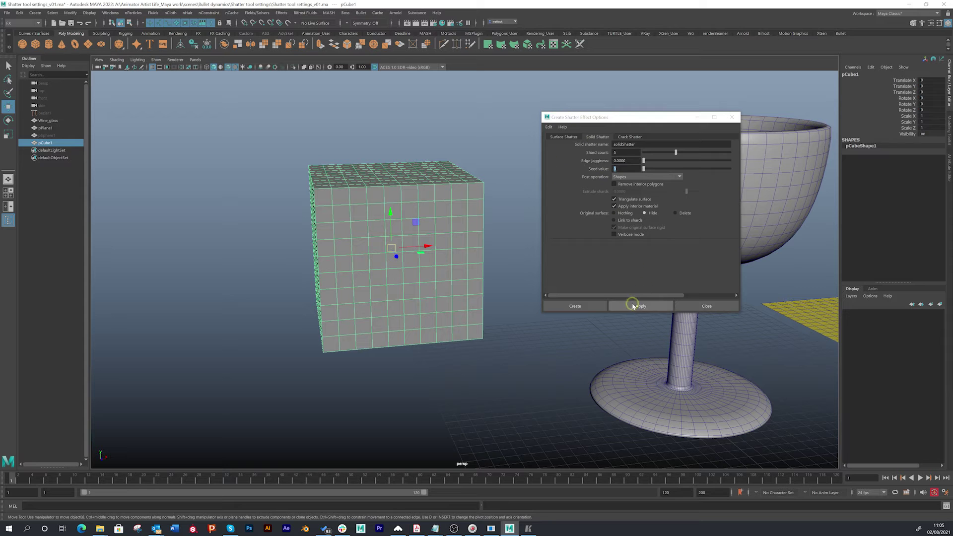
Step: Switch to object mode and move the lower front shard out by about -8.6 in X and -2.9 in Y
key(q)
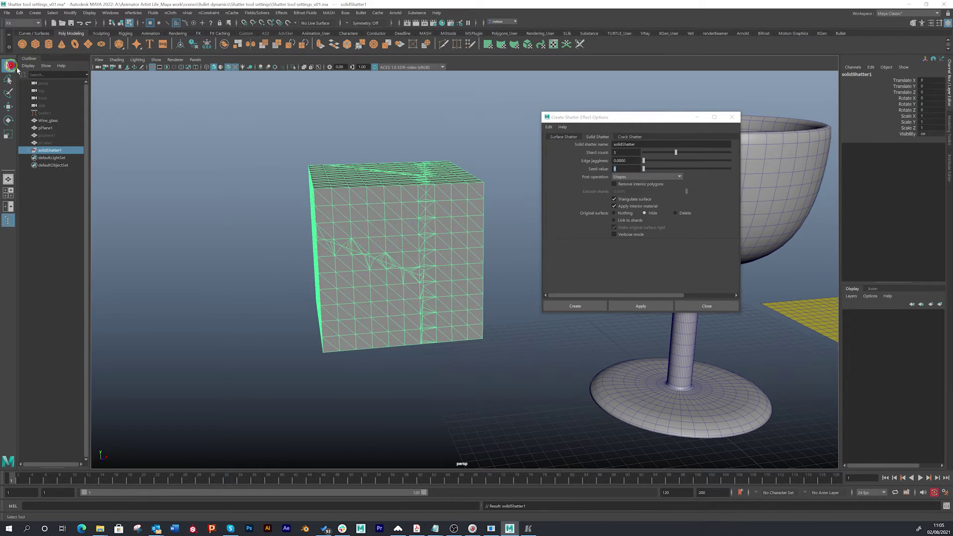
click(344, 213)
alt+drag(344, 212, 349, 208)
click(364, 285)
alt+drag(363, 325, 362, 320)
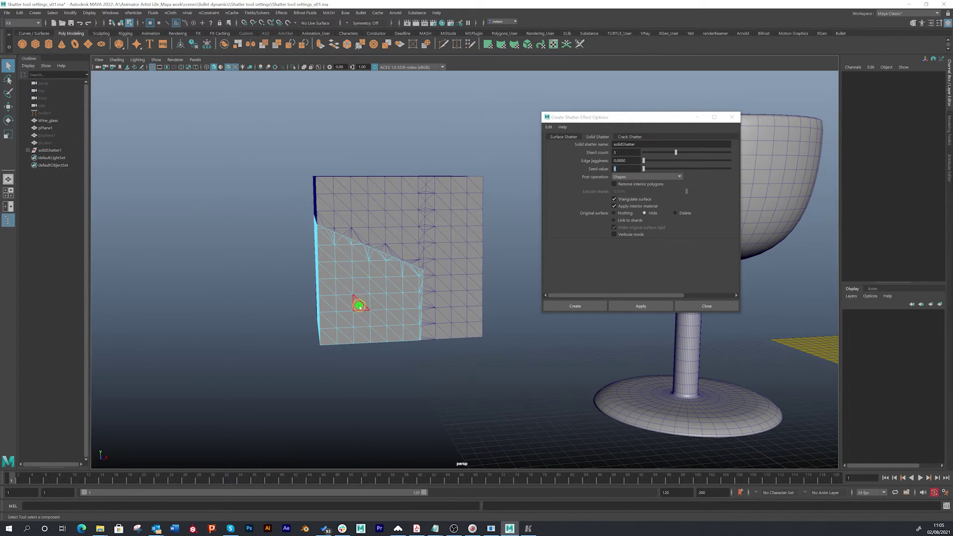
right_drag(375, 298, 380, 289)
key(w)
drag(371, 274, 258, 306)
alt+drag(329, 328, 464, 269)
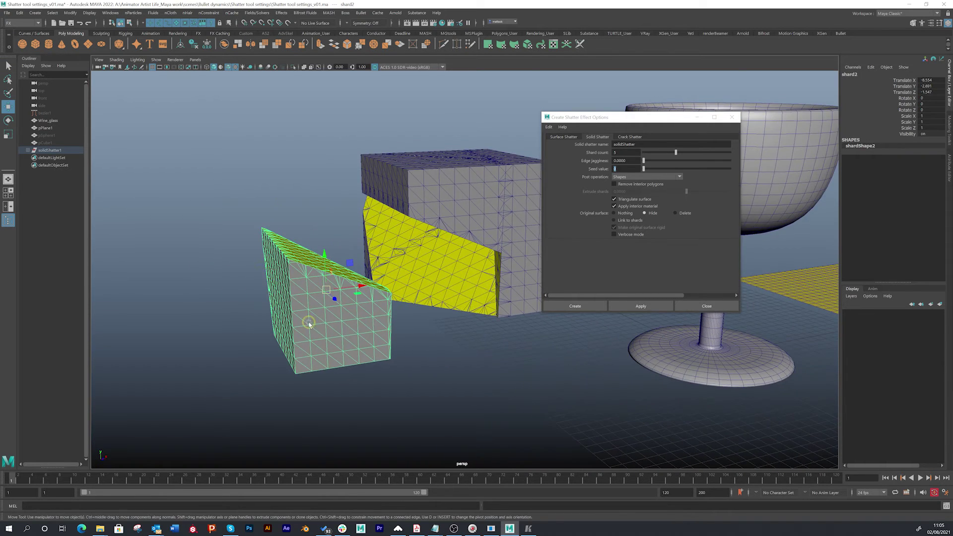
Step: Examine the separated shard's cut faces and pull another lower shard down and away from the cube
alt+middle_drag(309, 323, 308, 275)
alt+drag(337, 300, 315, 308)
alt+right_drag(314, 308, 363, 287)
alt+drag(363, 289, 351, 257)
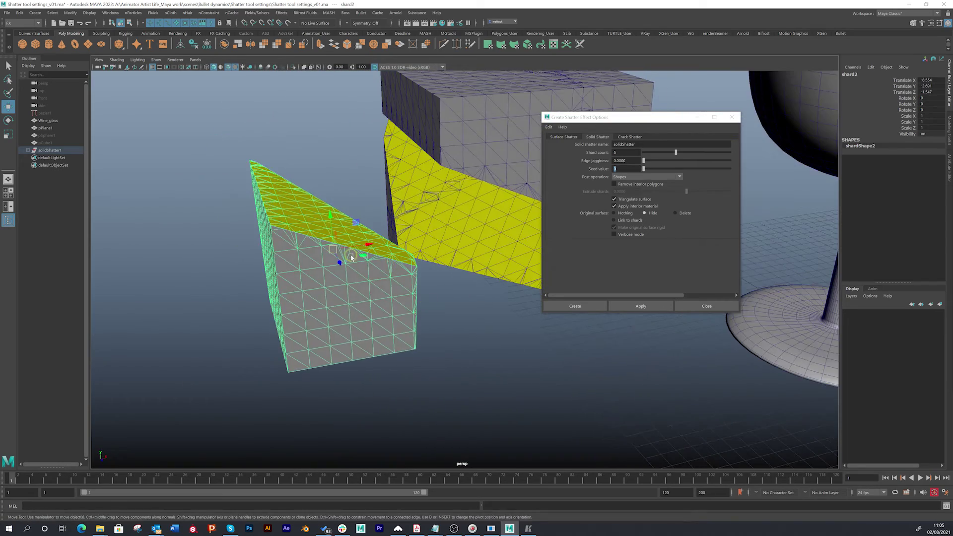
alt+drag(302, 295, 317, 261)
click(439, 253)
alt+right_drag(438, 250, 401, 241)
middle_drag(401, 242, 412, 345)
alt+drag(384, 277, 417, 253)
drag(370, 297, 423, 321)
alt+drag(478, 254, 452, 227)
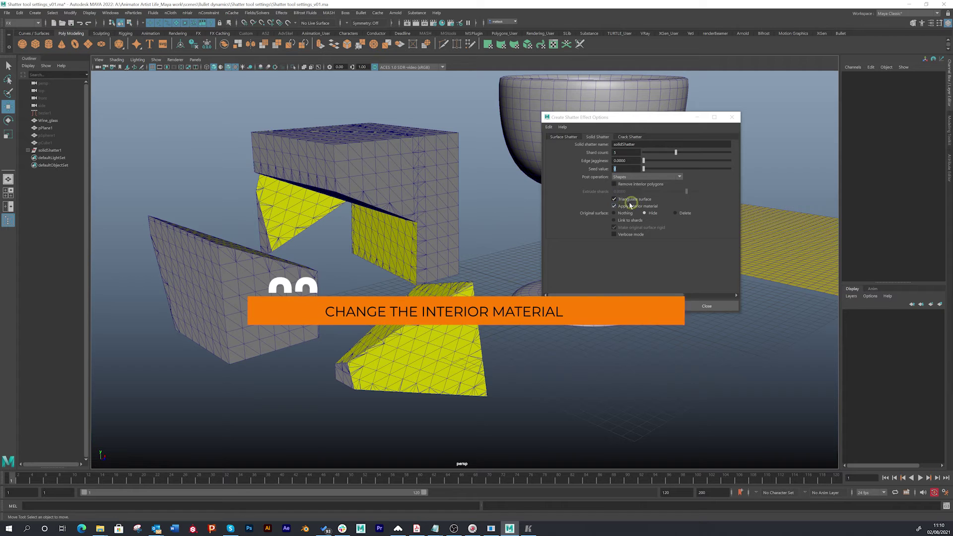
Step: Move the shatter options window aside and turn off wireframe on shaded display
scroll(488, 230, up, 2)
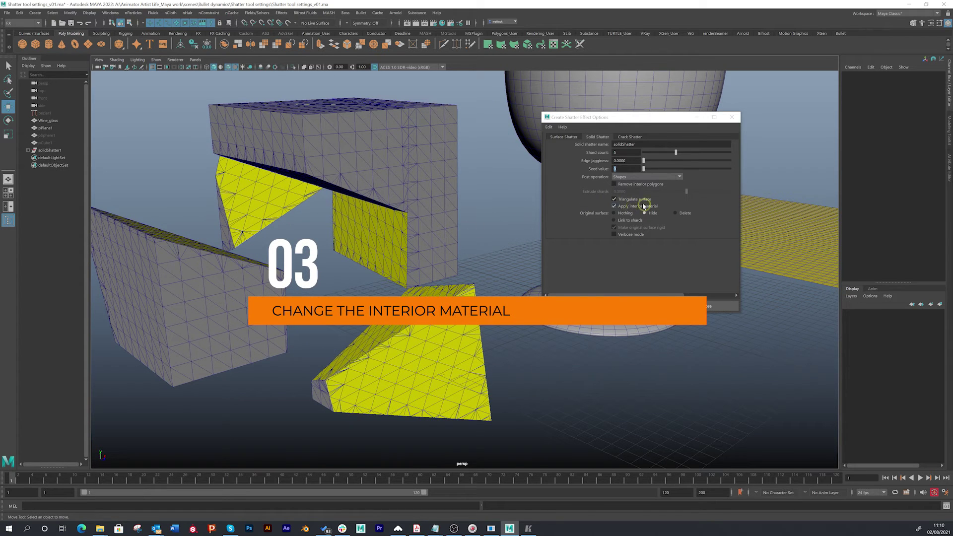
drag(626, 119, 640, 130)
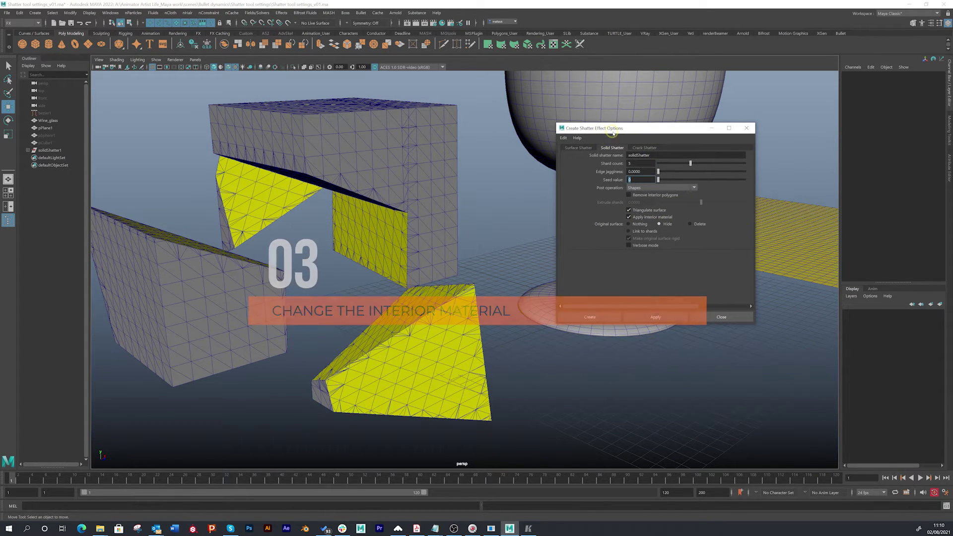
alt+drag(405, 281, 389, 266)
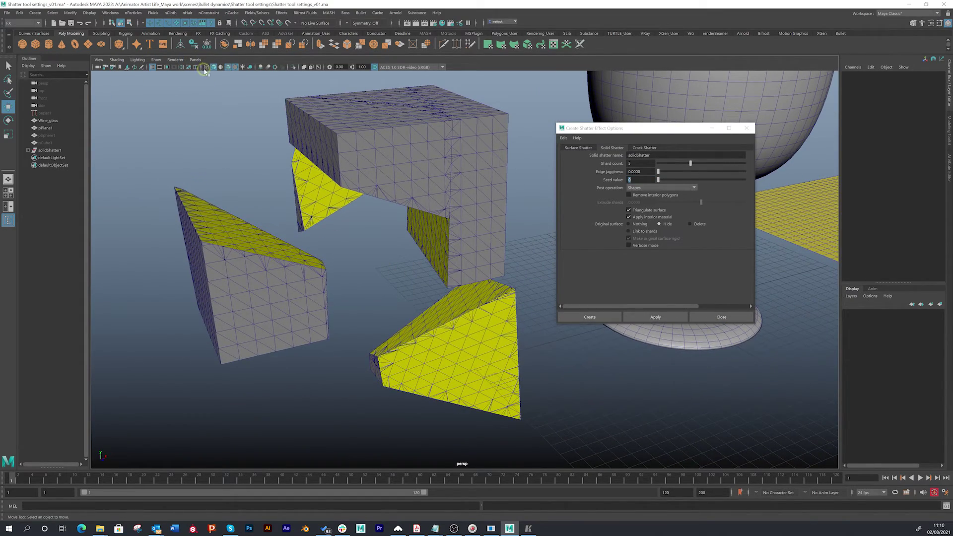
click(227, 67)
Step: Lift the upper shard about 8.2 in Y and rotate it to expose its yellow interior faces
mouse_move(372, 211)
alt+mouse_down()
mouse_move(363, 198)
mouse_move(404, 179)
alt+mouse_up()
click(403, 180)
right_drag(424, 172, 403, 144)
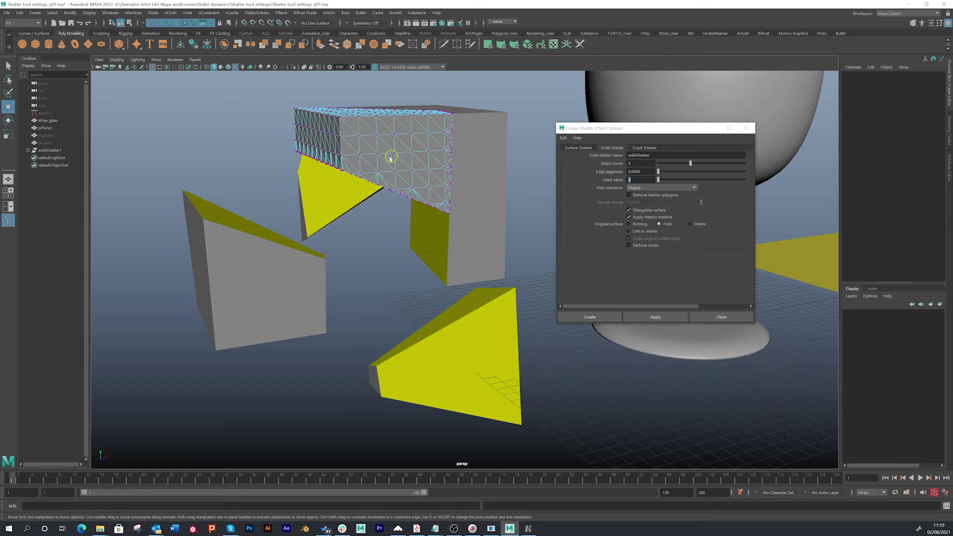
drag(376, 156, 422, 117)
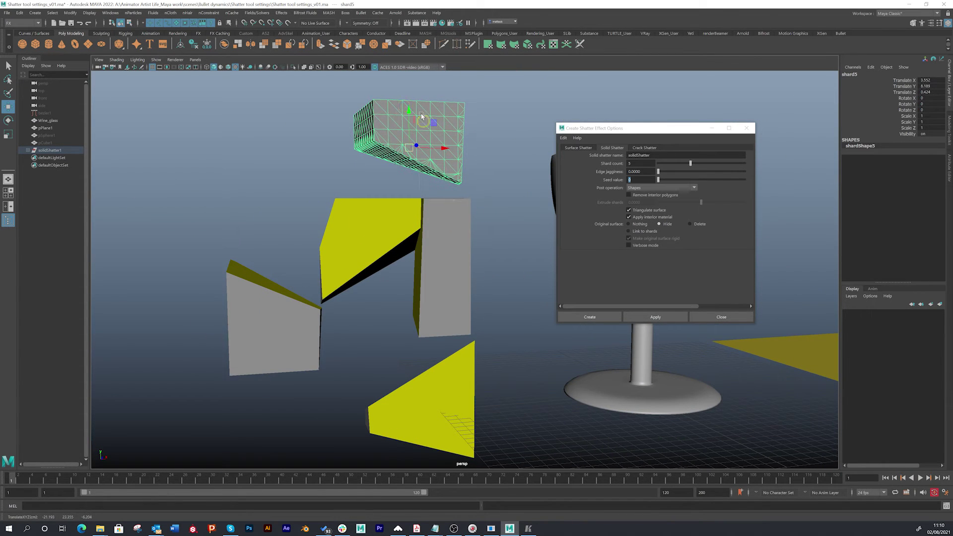
key(e)
drag(412, 158, 386, 153)
click(466, 184)
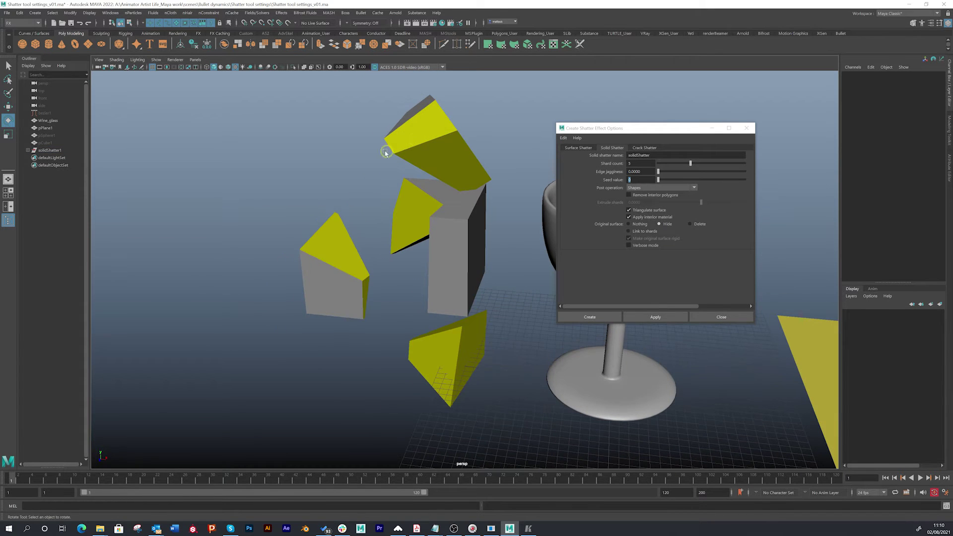
alt+drag(439, 194, 421, 212)
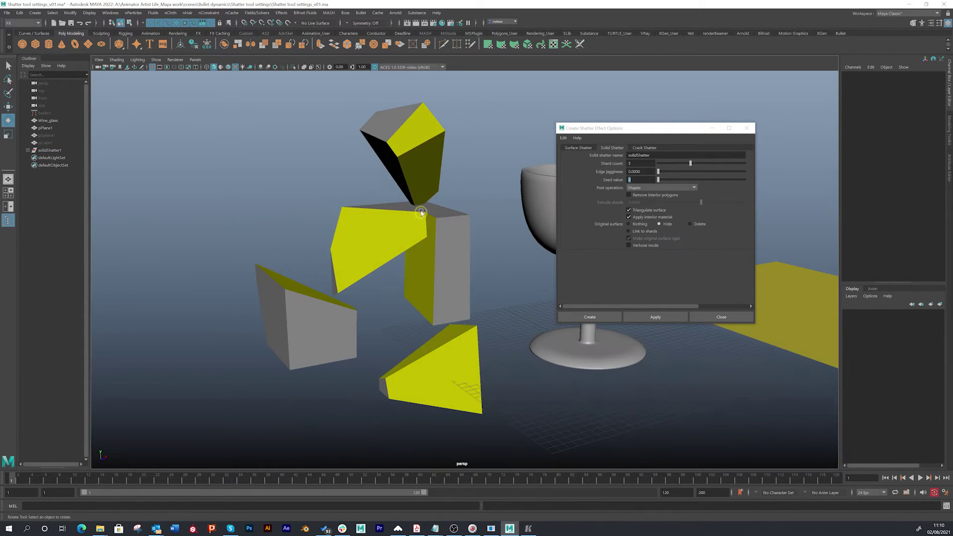
alt+drag(370, 268, 460, 208)
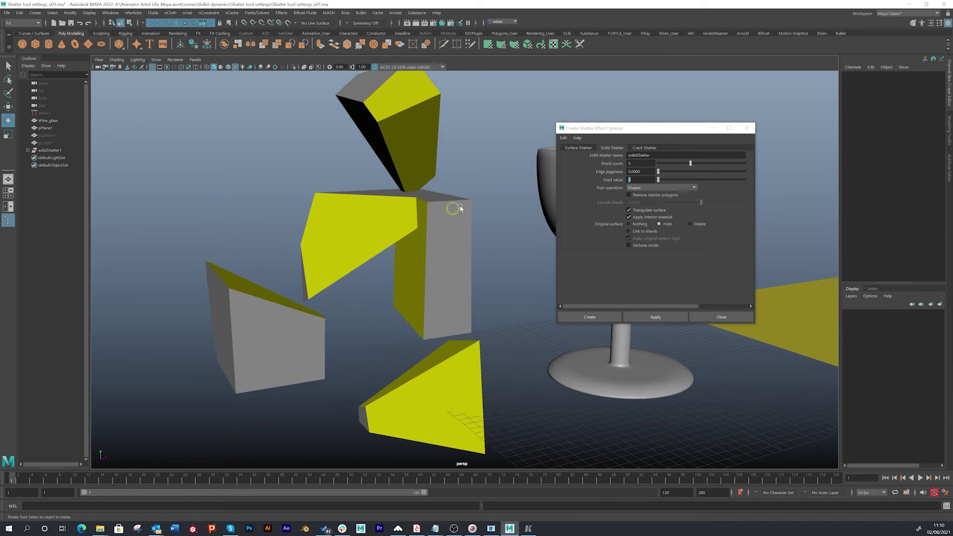
Step: Close the shatter effect options and open the Hypershade over the viewport
click(746, 128)
alt+drag(447, 177, 395, 121)
click(441, 24)
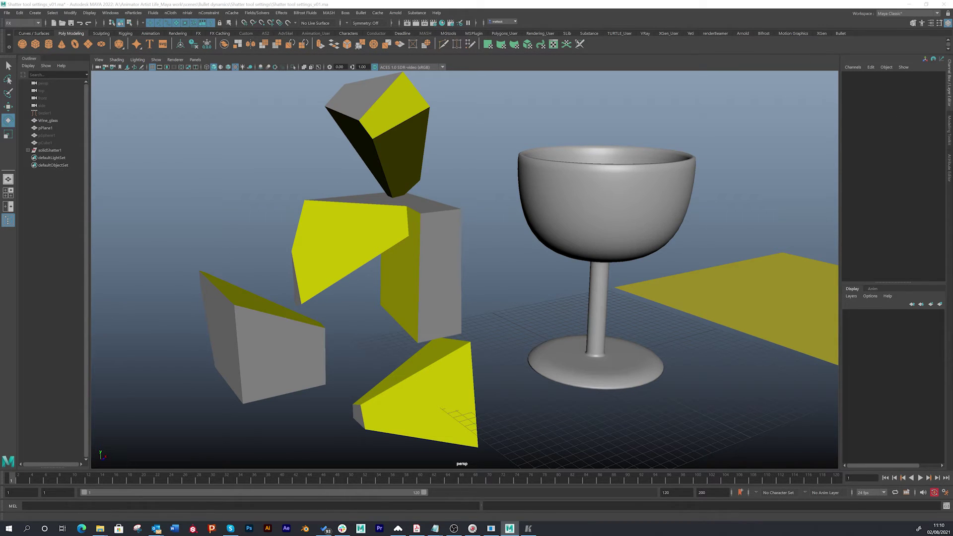
drag(952, 136, 697, 88)
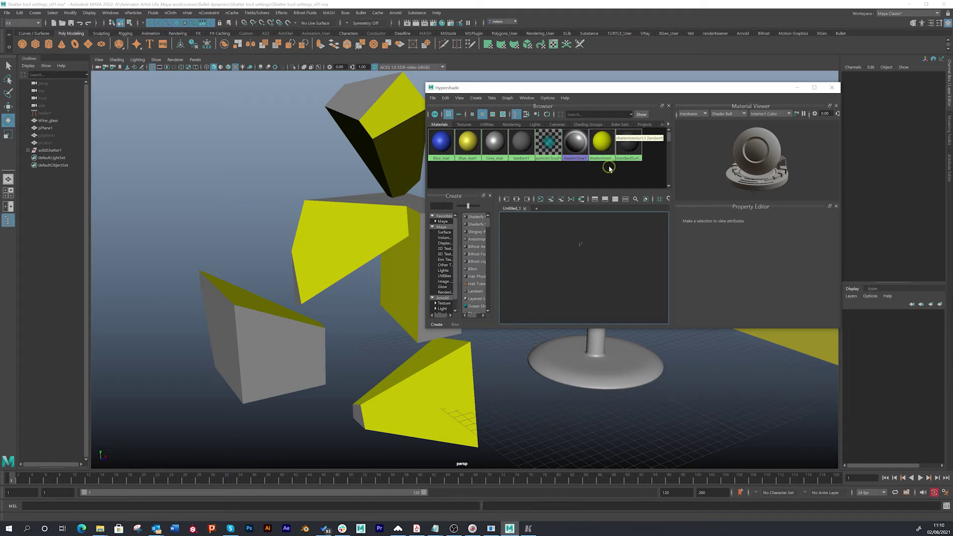
Step: Graph the yellow shatterInteriorS3 material in a taller Hypershade window and change its color to blue
right_drag(601, 142, 602, 162)
scroll(542, 250, up, 5)
alt+middle_drag(554, 252, 587, 257)
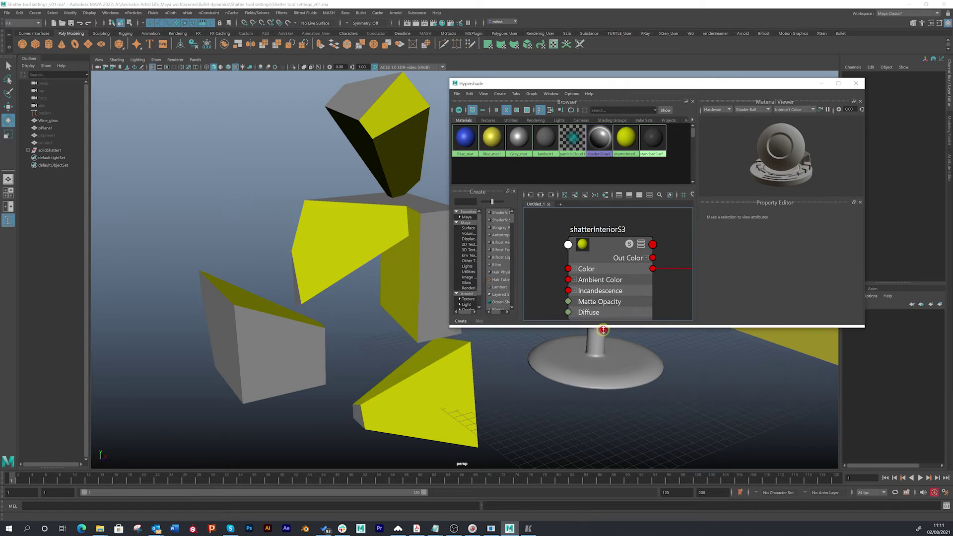
drag(602, 326, 597, 432)
scroll(664, 362, down, 3)
scroll(646, 298, up, 2)
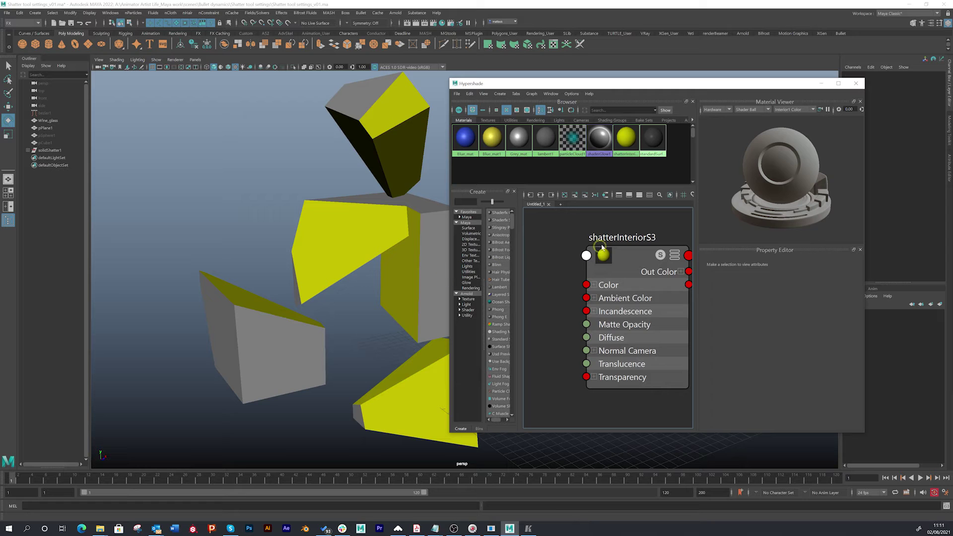
click(612, 254)
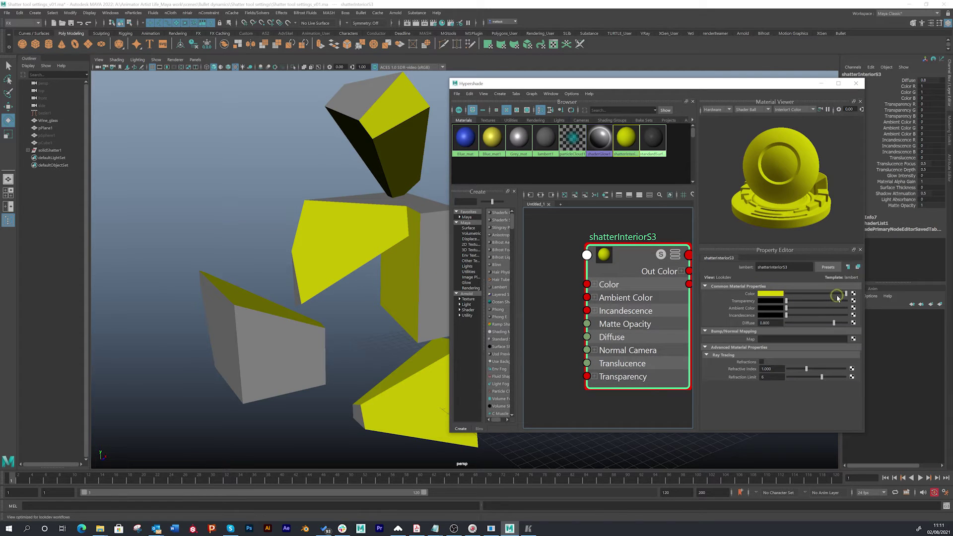
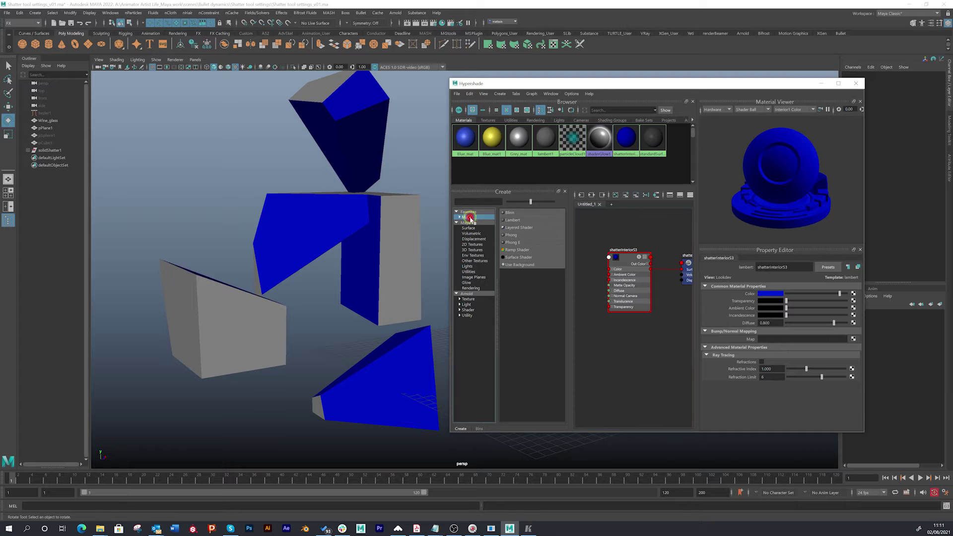
Step: Create a Blinn material and rename it Inside_mat
click(511, 214)
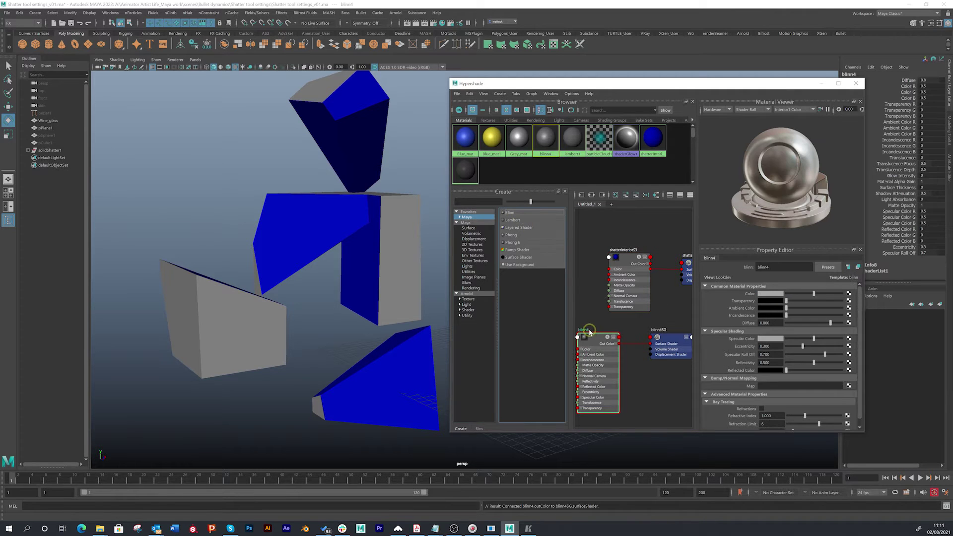
click(673, 314)
drag(782, 266, 732, 268)
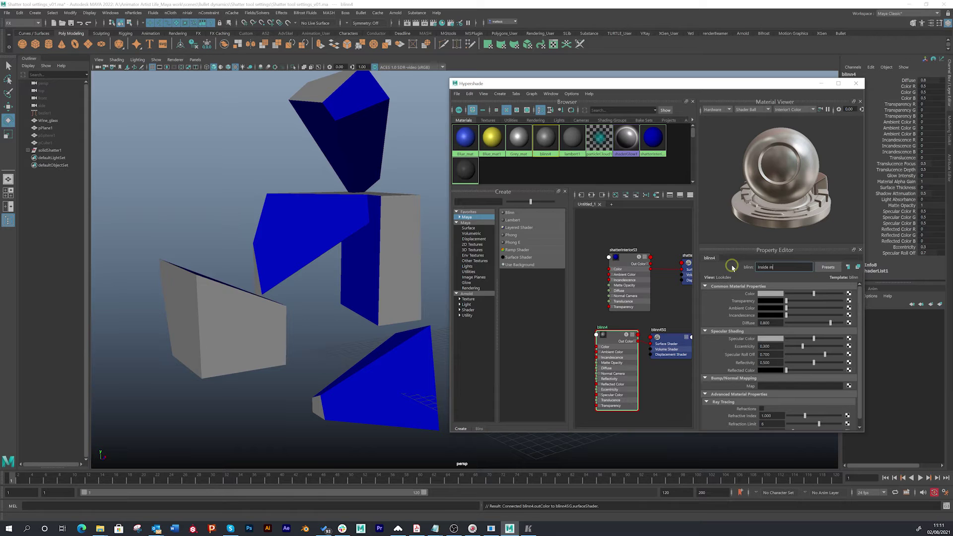
key(Return)
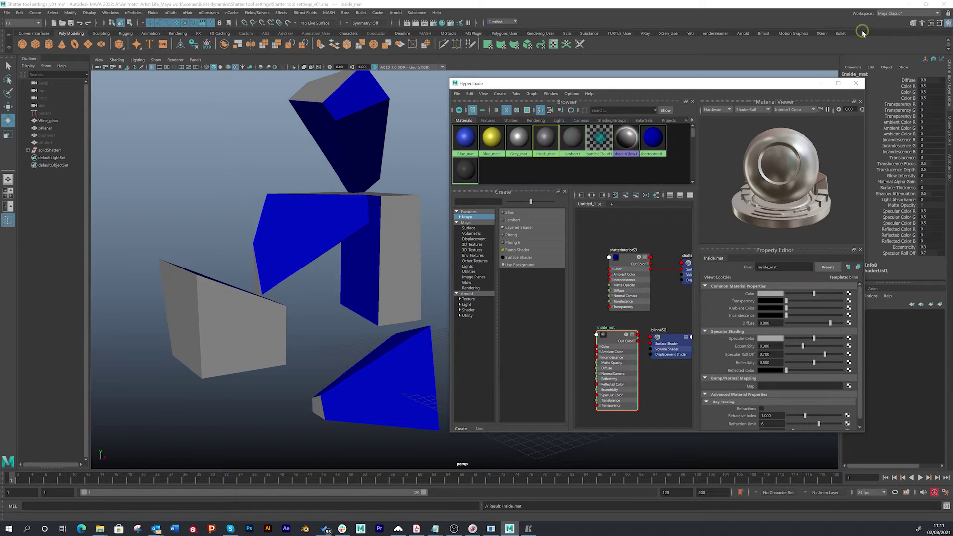
Step: Set the color of Inside_mat to green
click(771, 294)
click(777, 294)
click(804, 319)
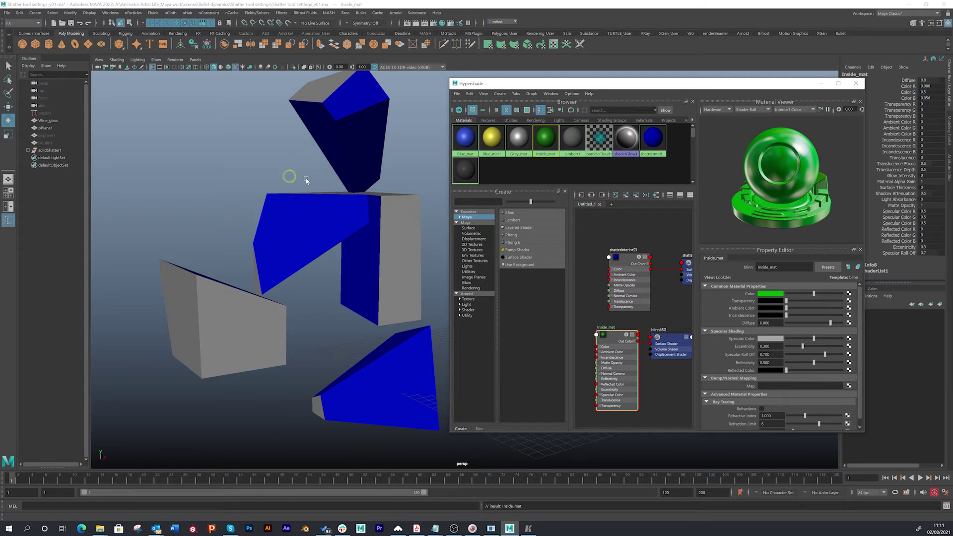
Step: Select all shard faces that use the shatterInteriorS3 material
alt+drag(314, 294, 260, 318)
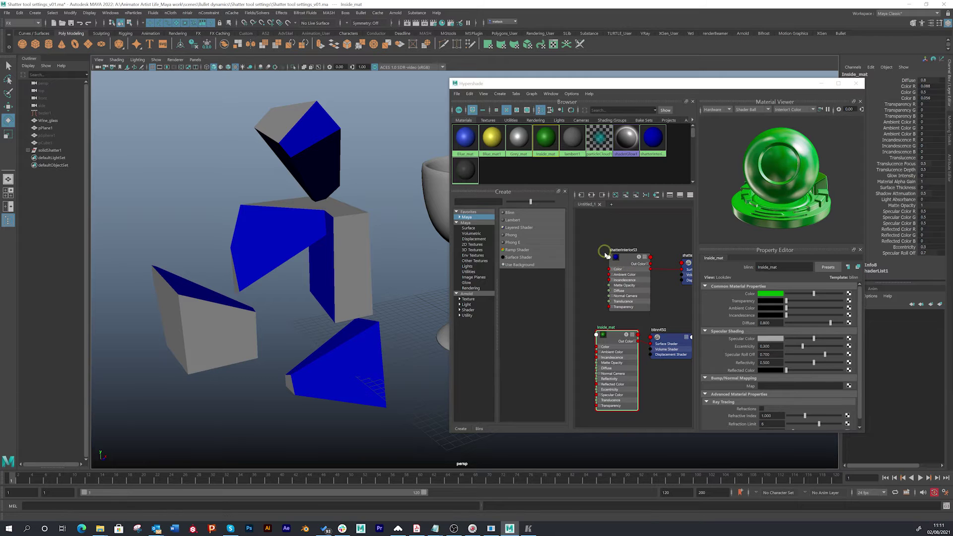
scroll(606, 243, up, 2)
right_click(619, 262)
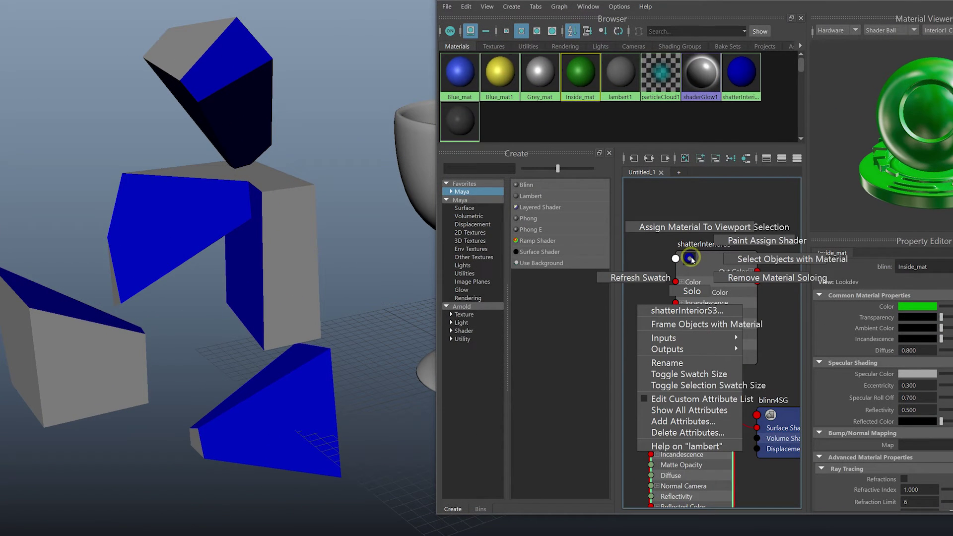
mouse_move(691, 260)
right_down()
mouse_move(727, 242)
mouse_move(761, 265)
right_up()
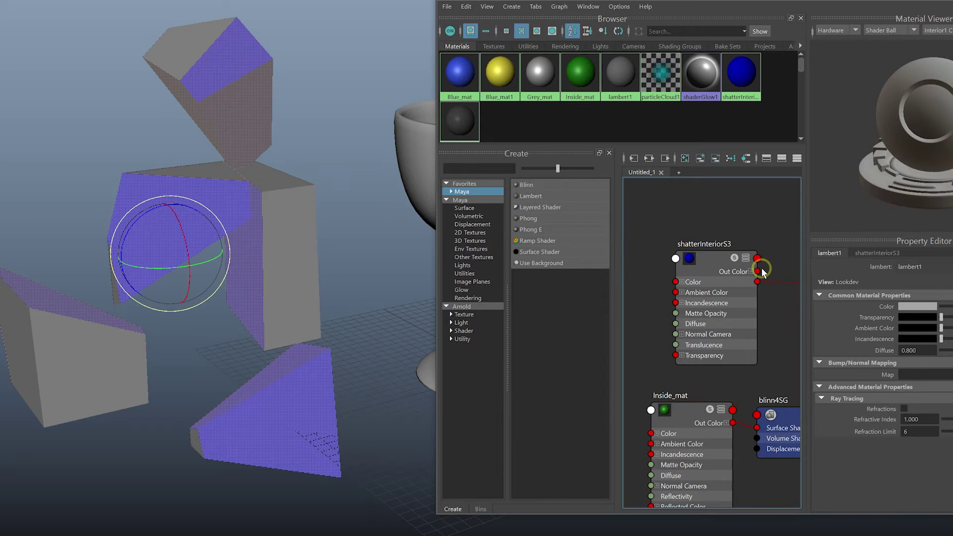
Step: Assign Inside_mat to the selected interior faces of the shards
alt+right_drag(176, 197, 303, 228)
alt+drag(302, 228, 259, 211)
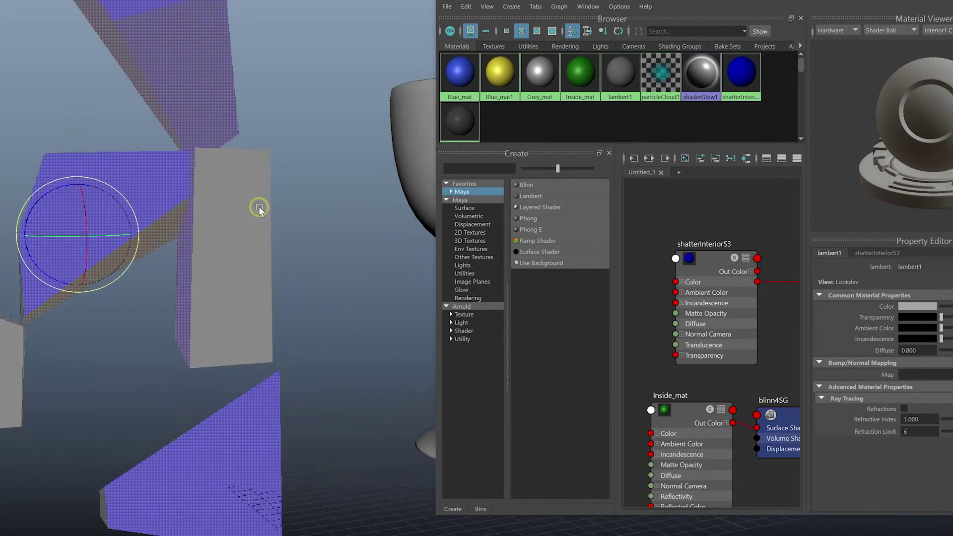
alt+right_drag(260, 210, 142, 216)
alt+drag(142, 217, 273, 198)
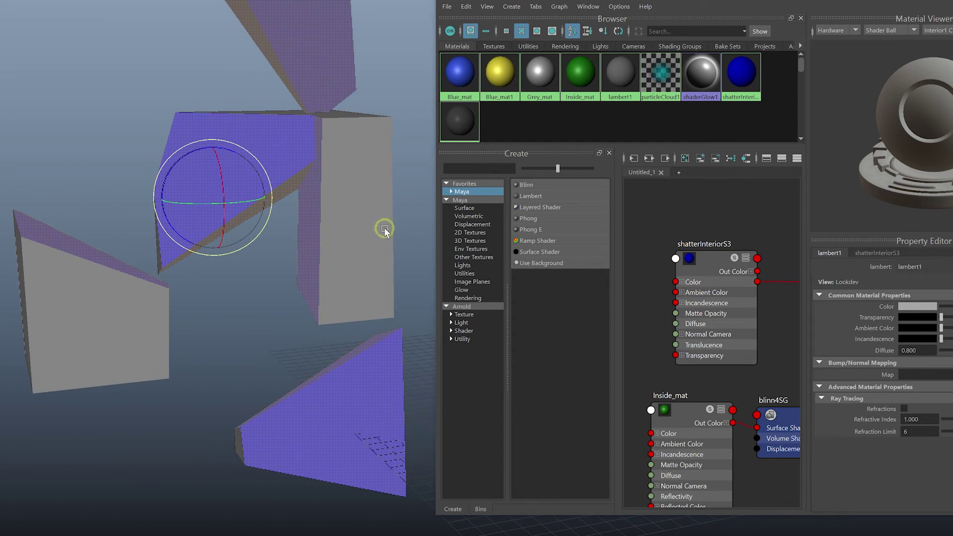
right_click(664, 408)
right_drag(665, 410, 674, 381)
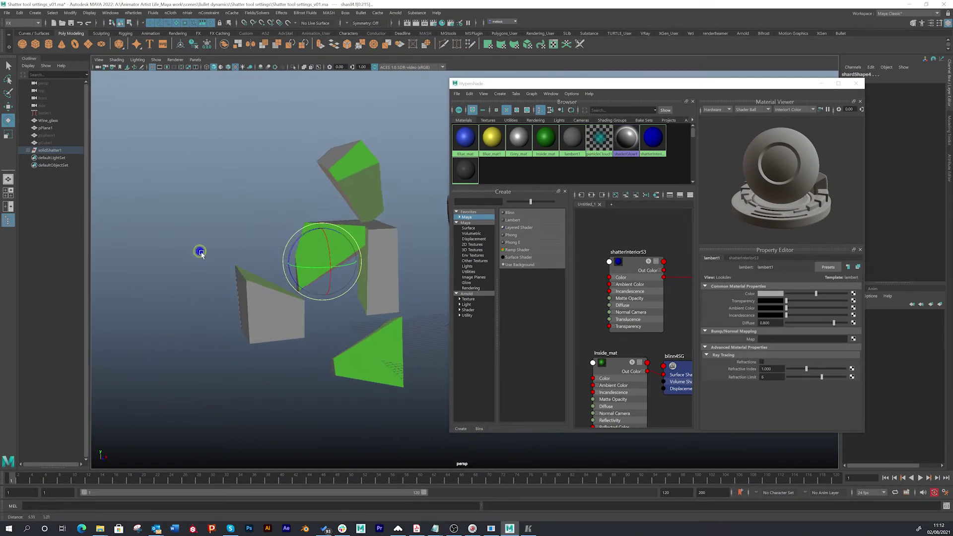
alt+drag(200, 253, 287, 200)
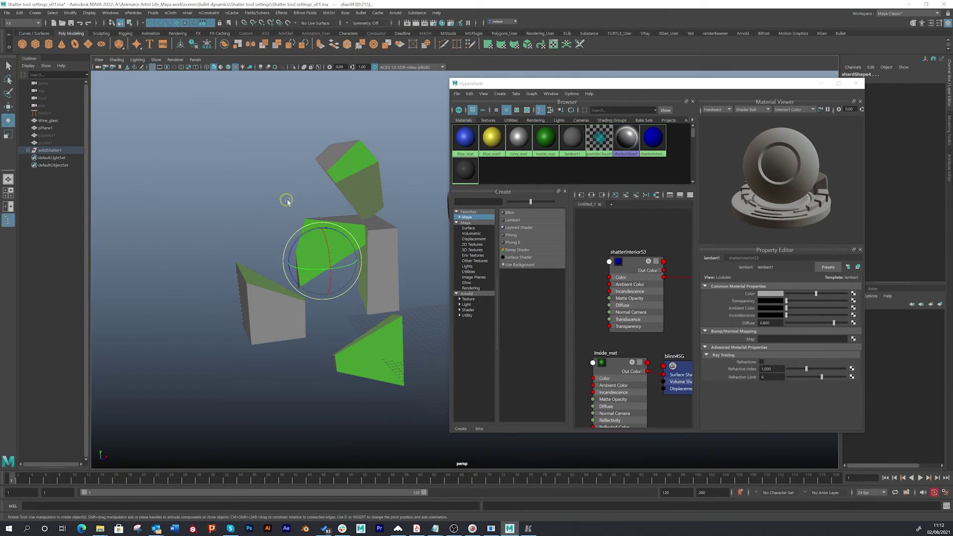
Step: Return the shards to object mode with nothing selected and widen the Hypershade window to show the full node graph
click(362, 175)
right_drag(377, 241, 383, 234)
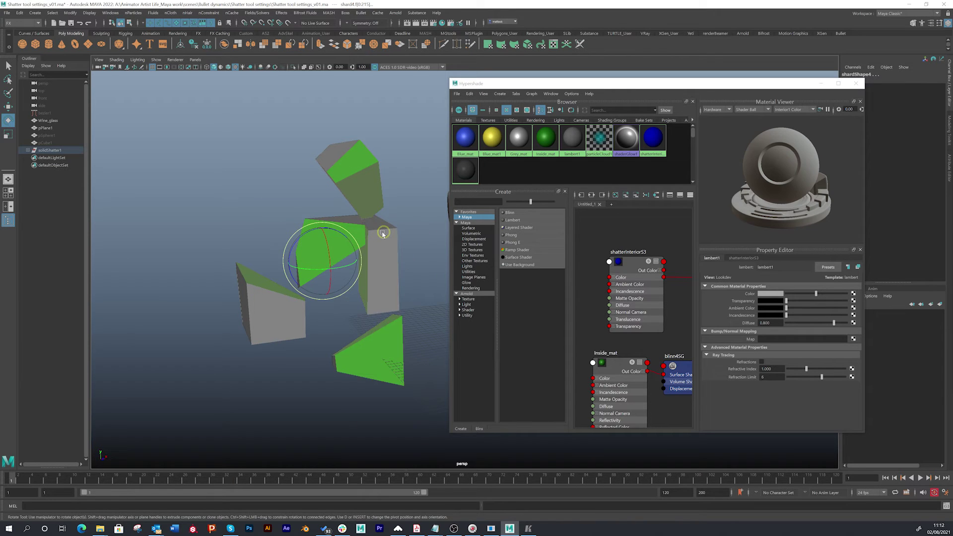
click(283, 201)
scroll(289, 202, up, 6)
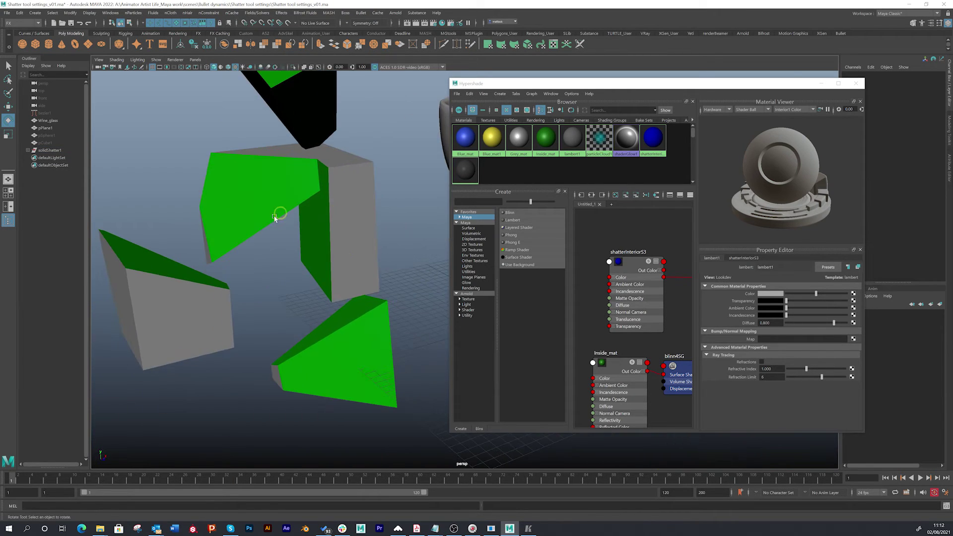
alt+drag(275, 217, 330, 253)
drag(674, 276, 878, 296)
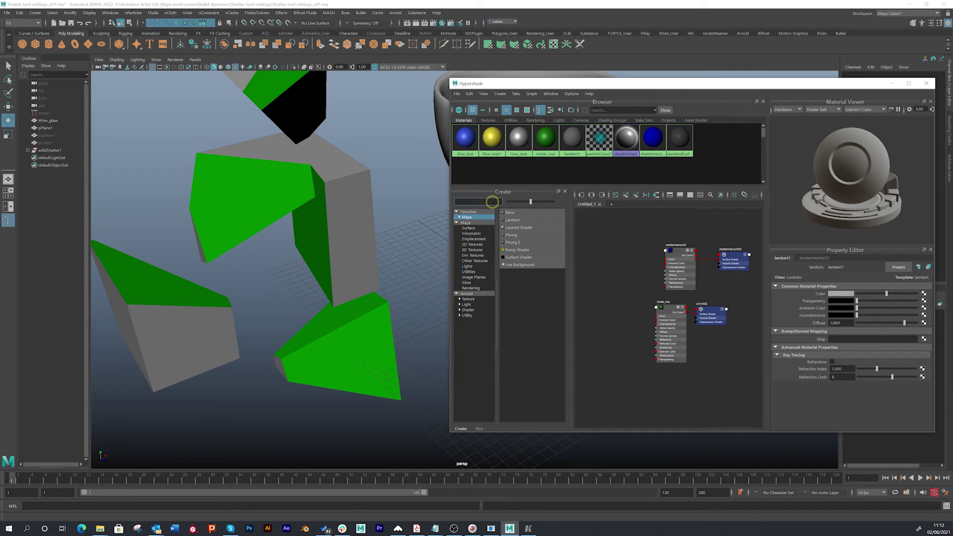
click(492, 202)
text(noise)
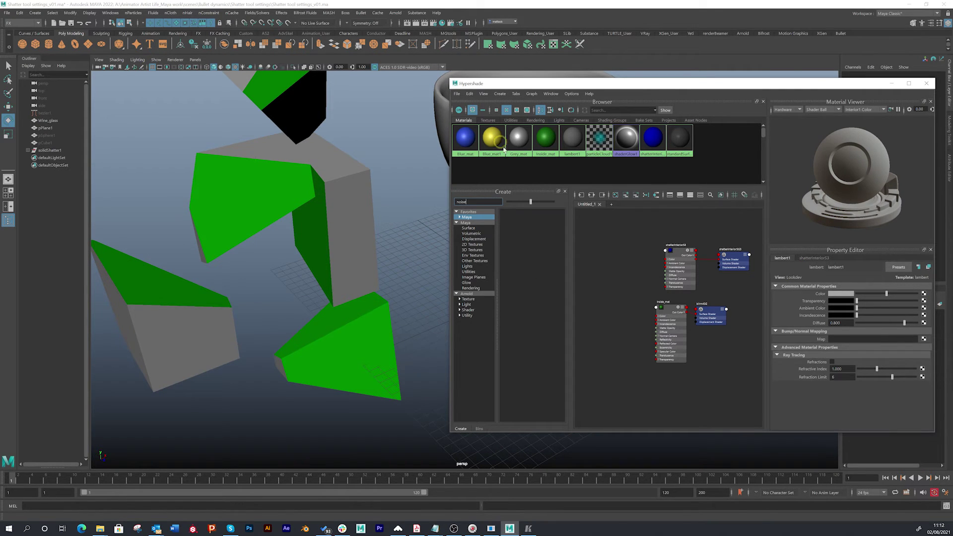
click(473, 217)
drag(471, 201, 434, 201)
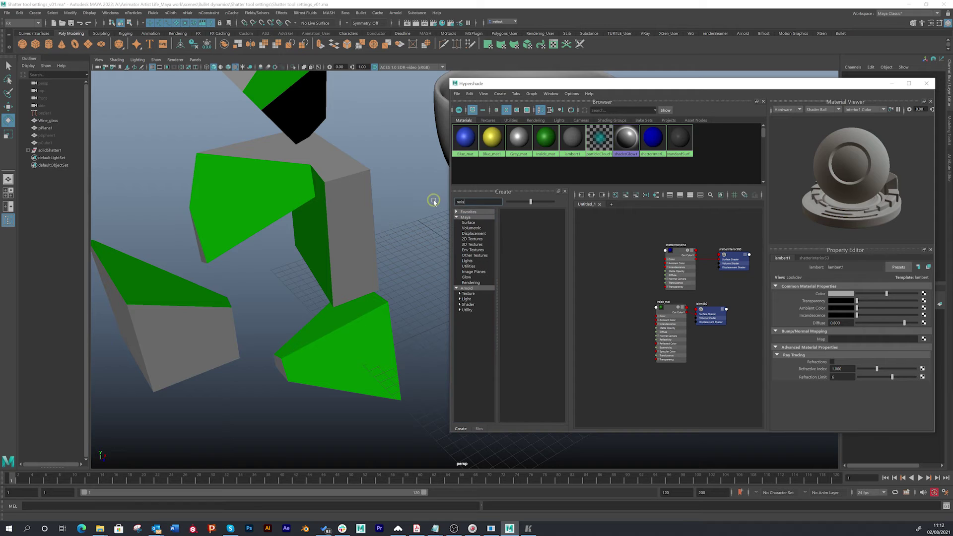
key(BackSpace)
click(466, 222)
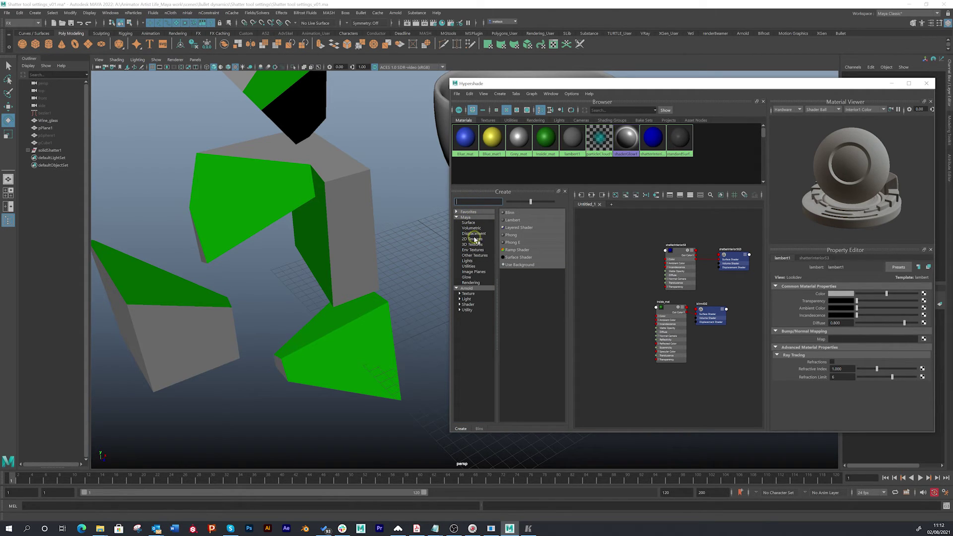
Step: Create a 2D Noise texture and connect it to the color of Inside_mat
click(479, 240)
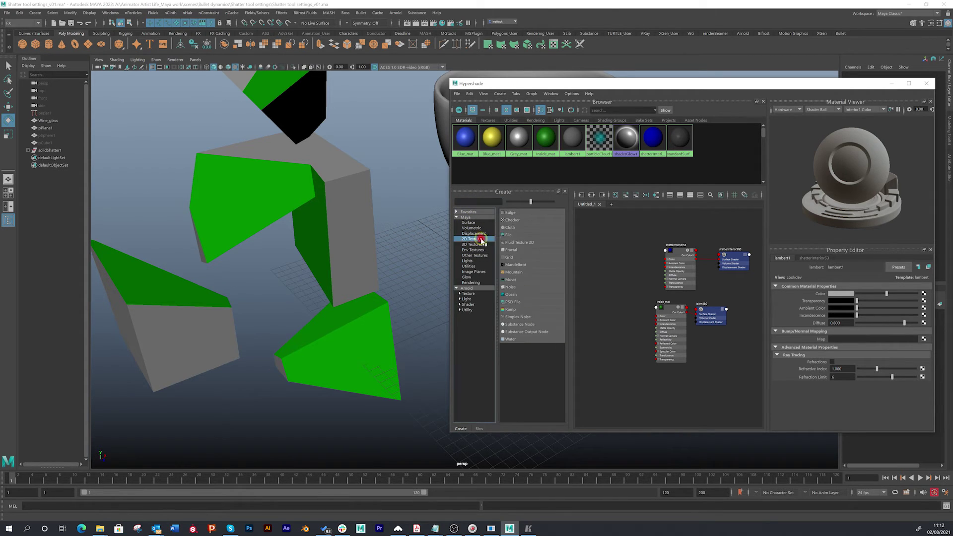
click(513, 287)
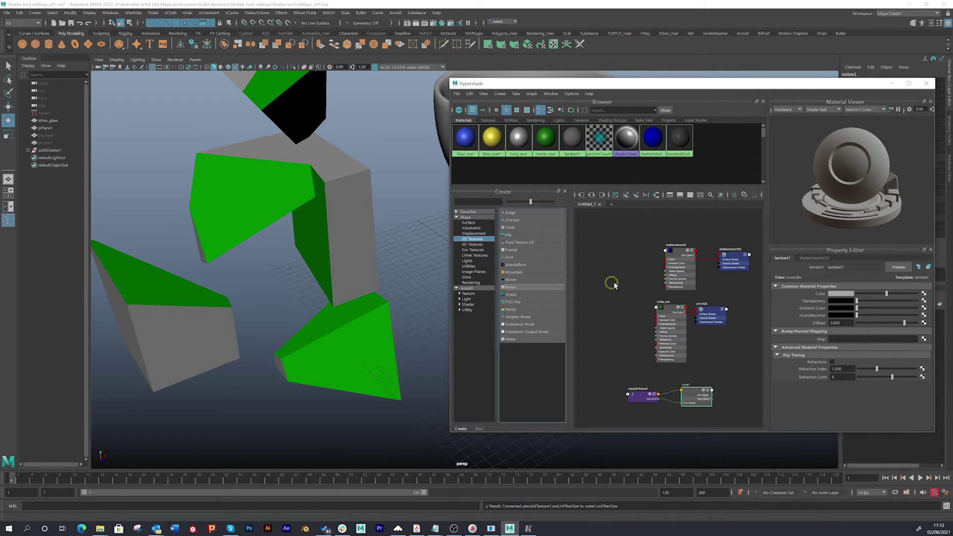
click(667, 309)
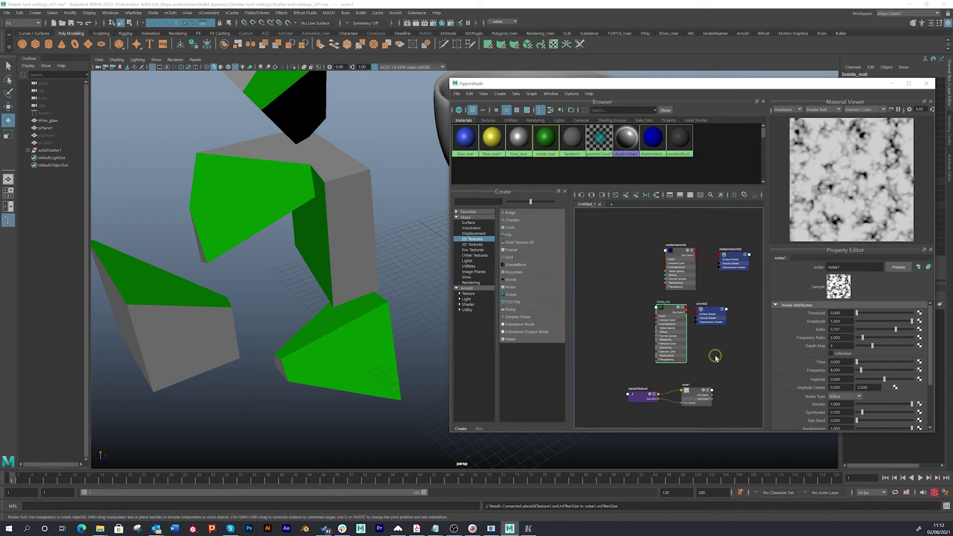
middle_drag(812, 298, 814, 295)
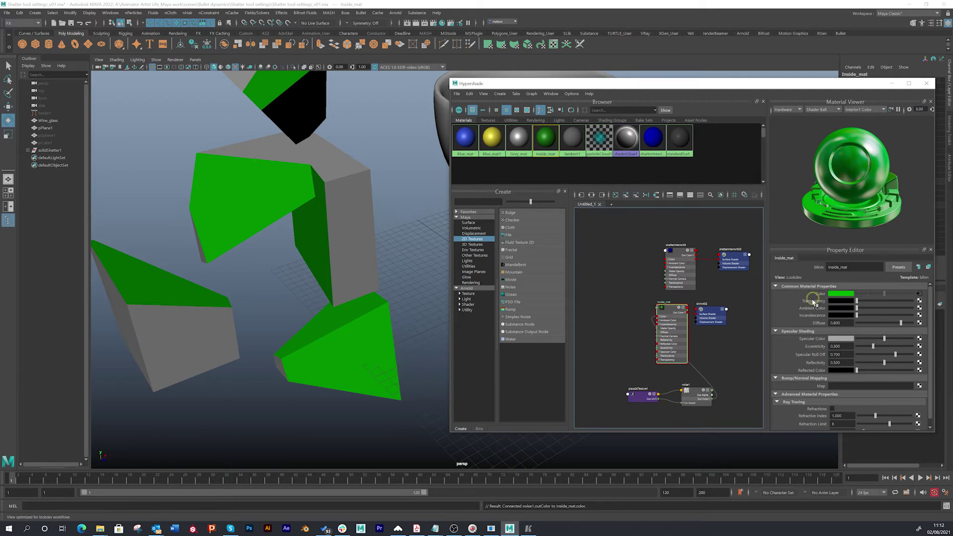
Step: Clear Hypershade out of the way and examine the noise texture on the shards' interior faces
alt+drag(262, 239, 683, 121)
drag(538, 84, 888, 131)
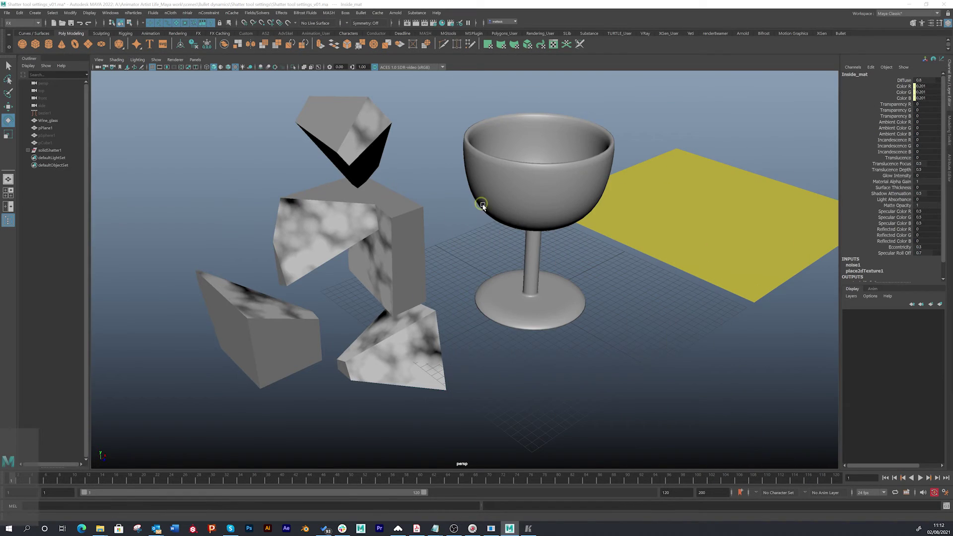
alt+right_drag(481, 205, 395, 213)
alt+drag(395, 212, 576, 204)
alt+right_drag(373, 207, 447, 211)
alt+drag(447, 211, 416, 192)
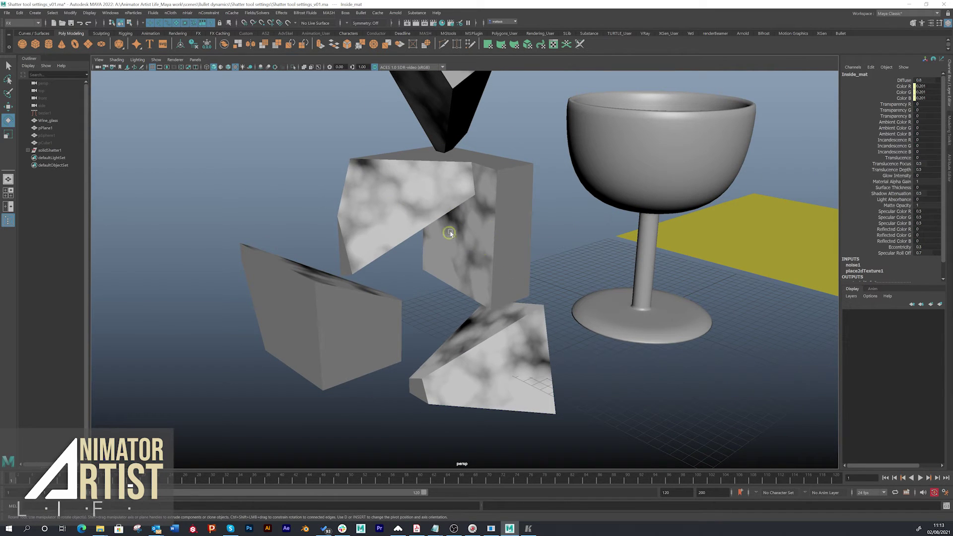
alt+right_drag(430, 239, 495, 257)
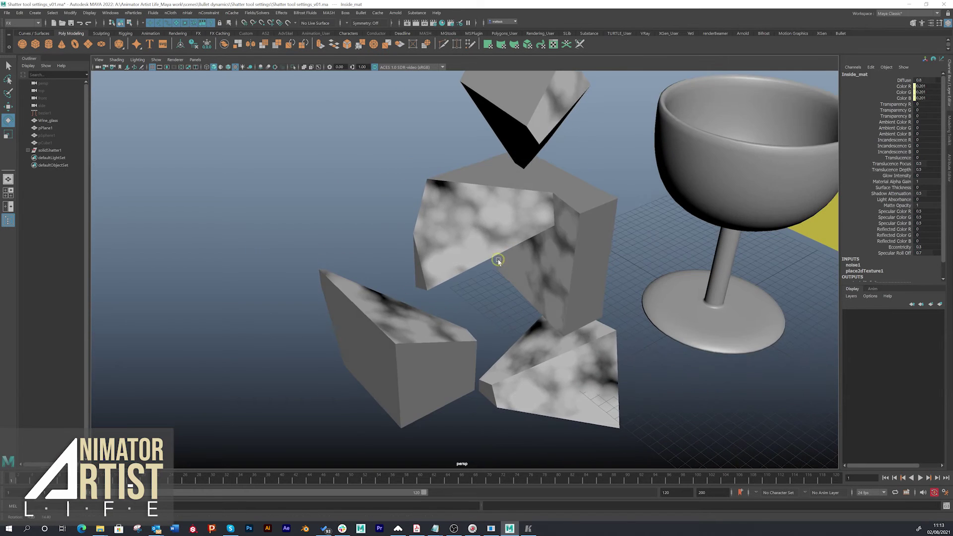
mouse_move(485, 215)
alt+mouse_down()
mouse_move(453, 219)
mouse_move(484, 209)
alt+mouse_up()
Step: Pick individual interior faces on the middle shard in face mode, and return to object mode with nothing selected
right_drag(484, 209, 486, 230)
click(482, 206)
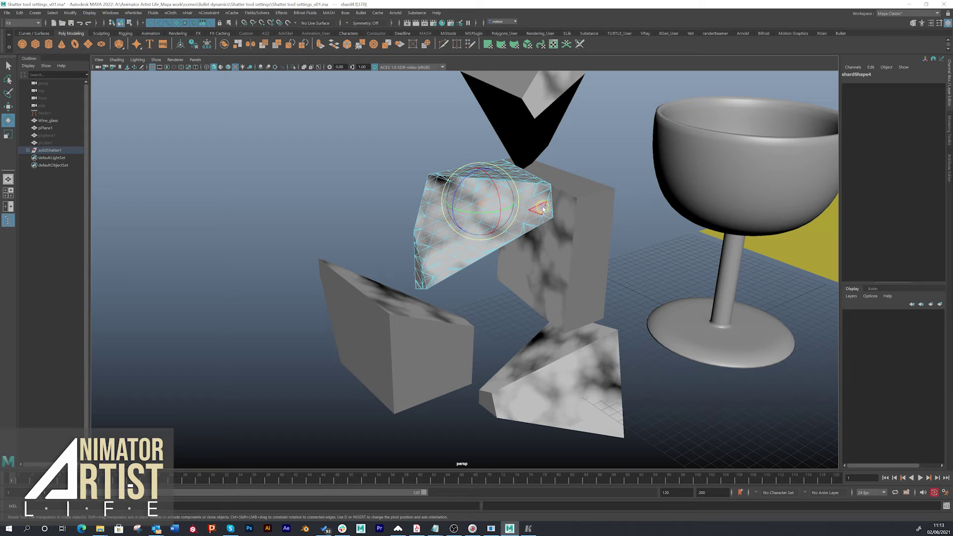
shift+click(542, 208)
right_drag(430, 215, 430, 207)
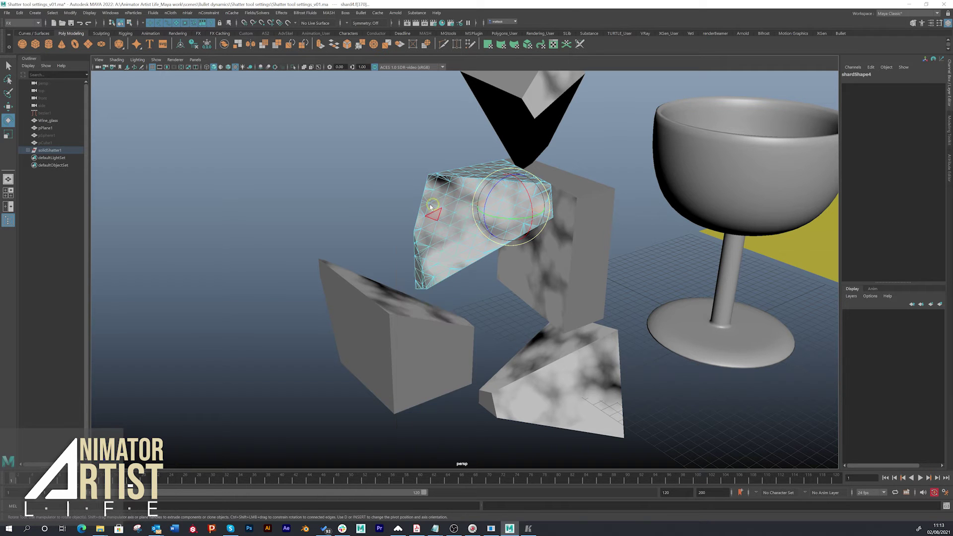
alt+drag(517, 230, 433, 252)
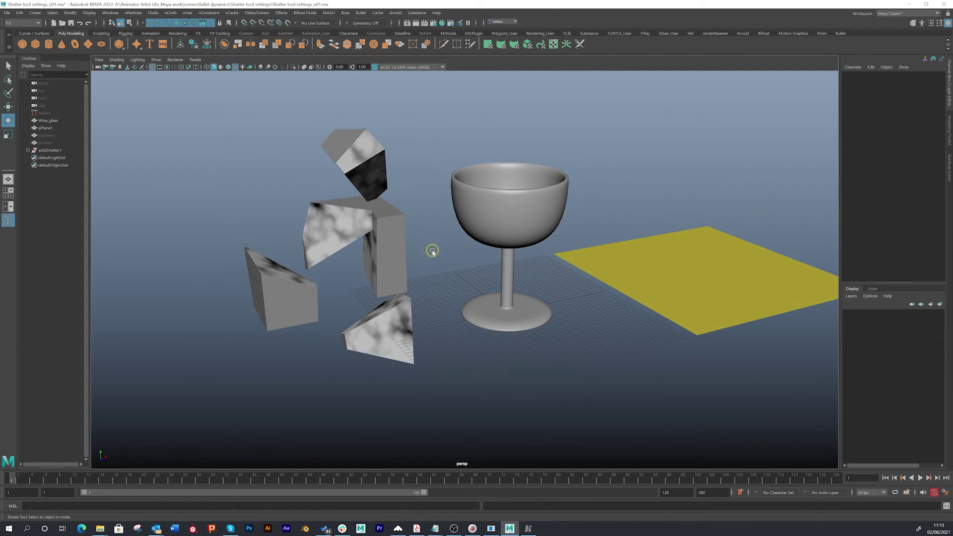
alt+drag(549, 267, 390, 268)
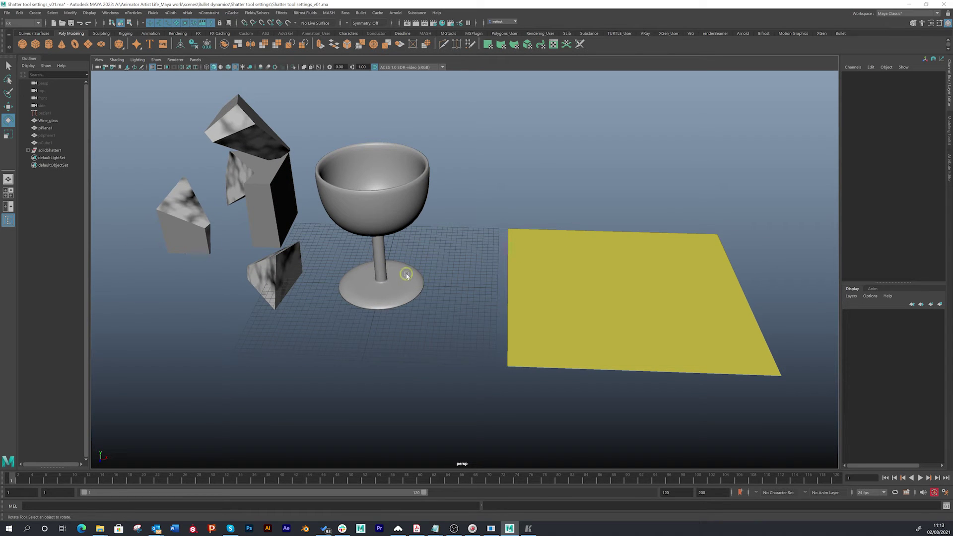
alt+right_drag(407, 274, 436, 295)
alt+middle_drag(436, 296, 398, 280)
alt+drag(398, 279, 429, 255)
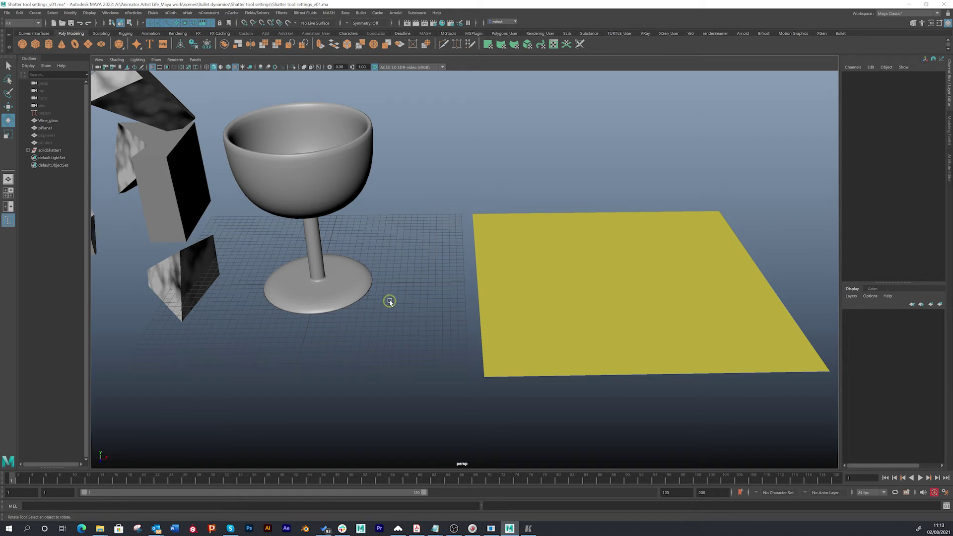
alt+drag(389, 302, 442, 277)
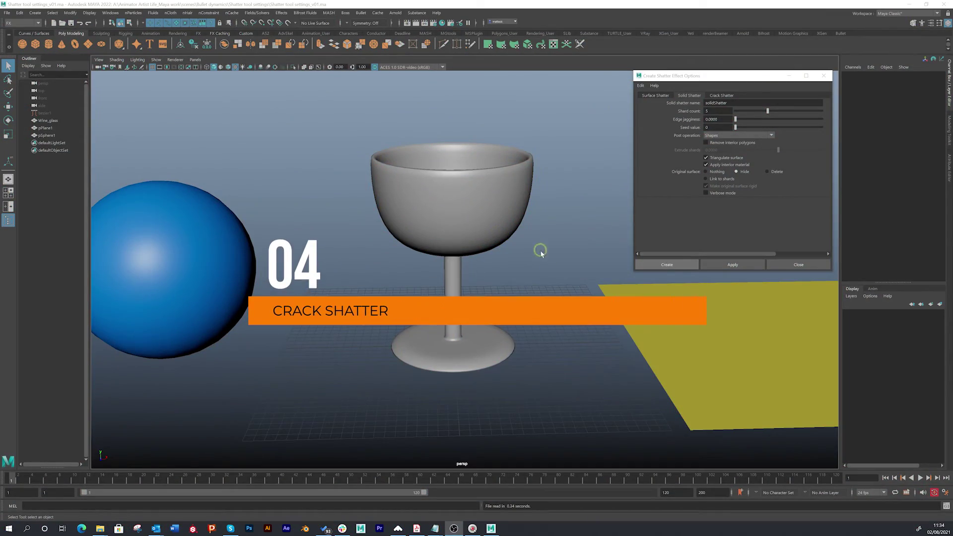
Step: Hide the wine glass and the blue sphere
alt+middle_drag(550, 258, 511, 238)
drag(504, 218, 207, 286)
key(ctrl+h)
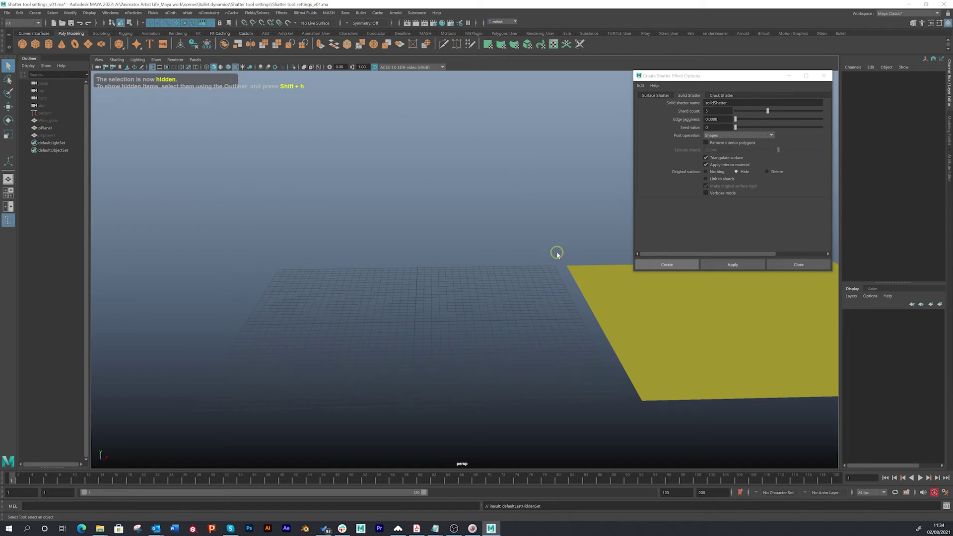
Step: Frame the yellow plane and set its Subdivisions Width and Subdivisions Height to 24
click(612, 320)
key(f)
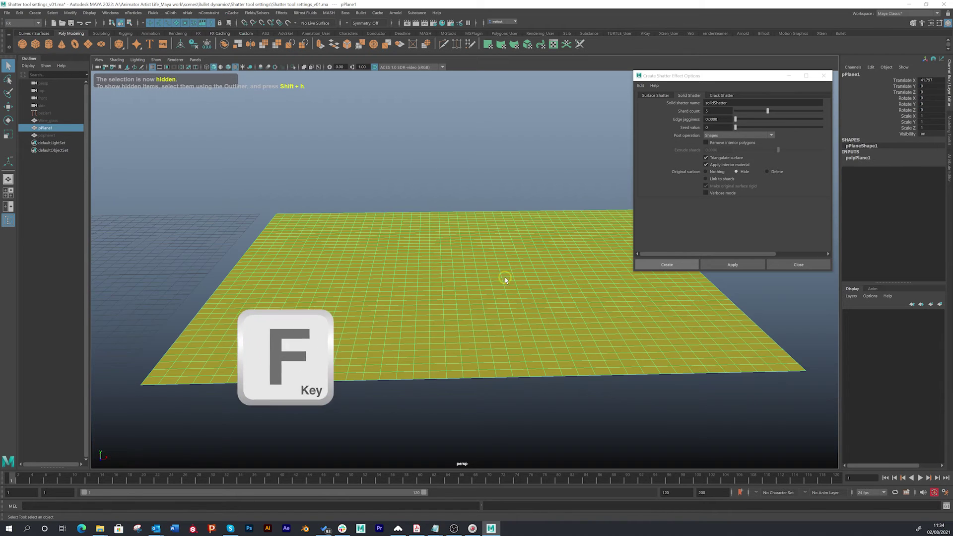
alt+drag(467, 273, 506, 296)
alt+right_drag(506, 296, 435, 288)
alt+drag(435, 288, 432, 285)
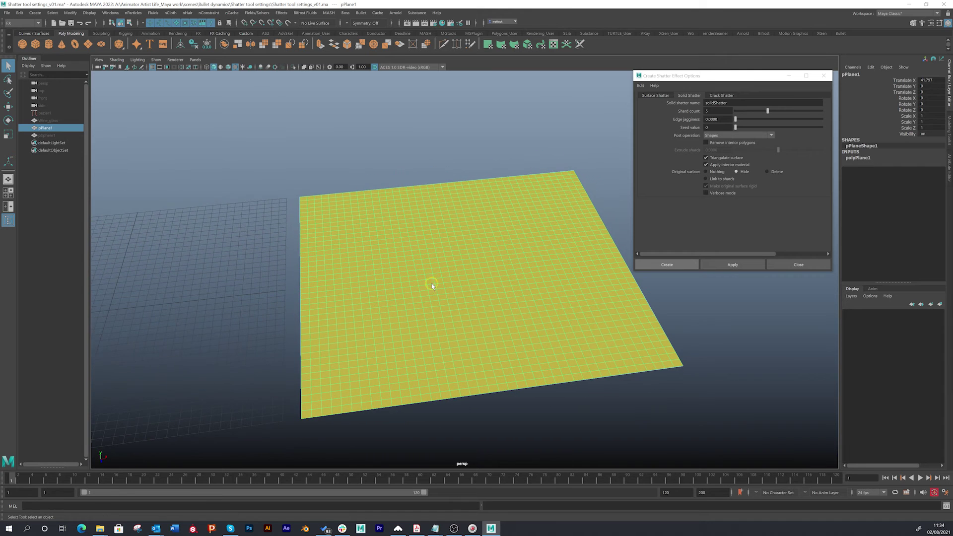
click(868, 158)
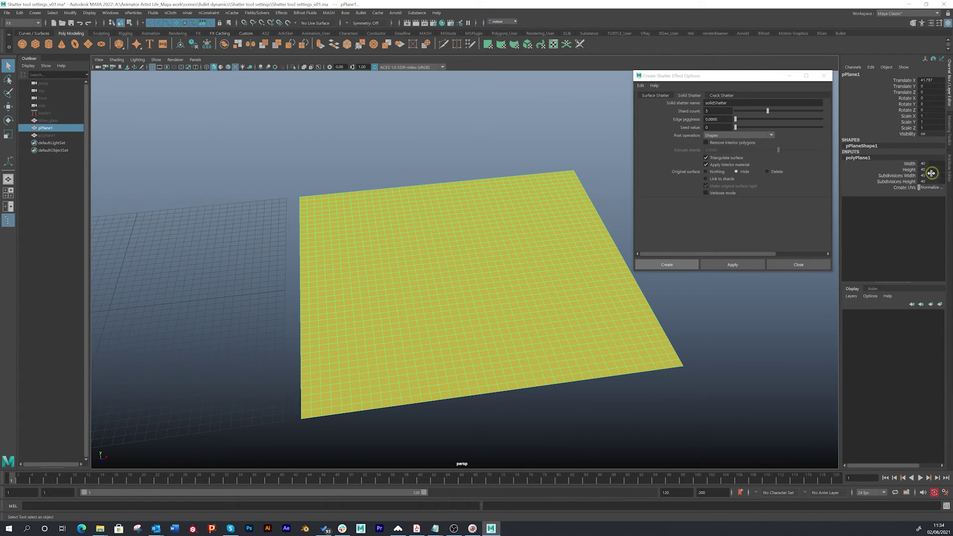
drag(932, 177, 932, 179)
alt+drag(326, 219, 359, 202)
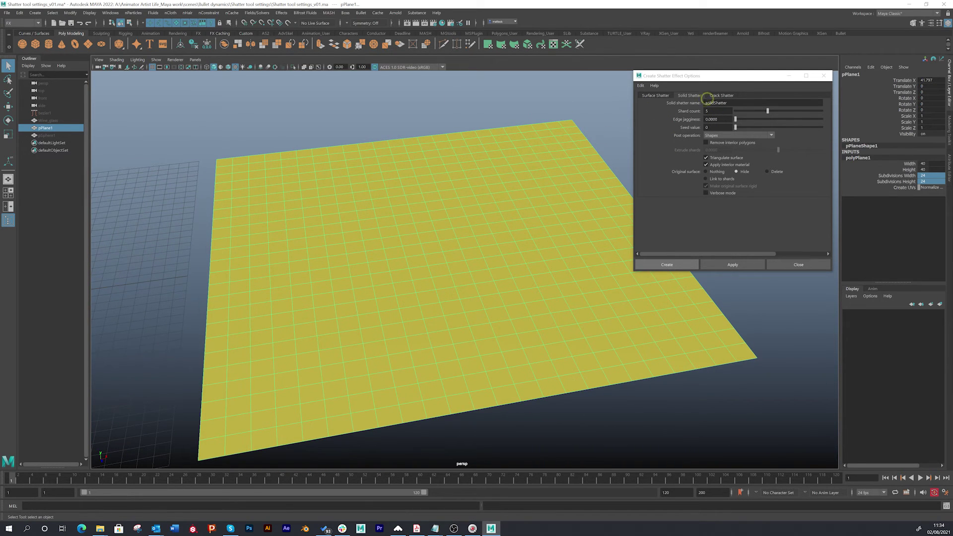
Step: Show the Crack Shatter options and delete the plane's construction history
click(723, 95)
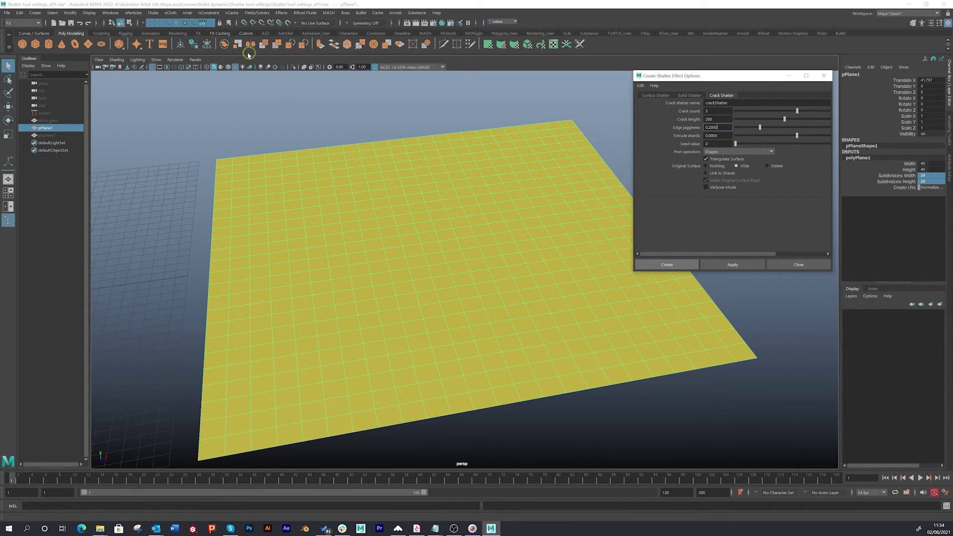
click(462, 169)
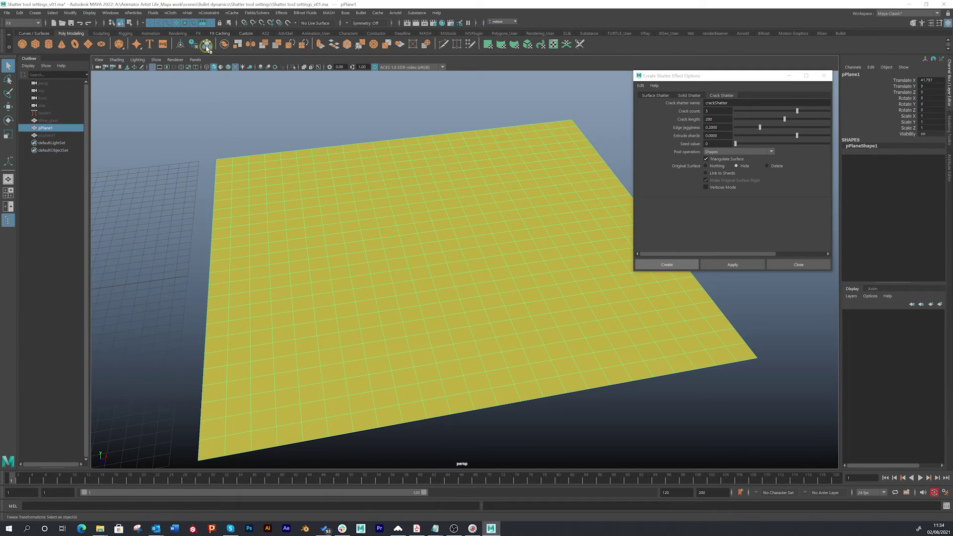
alt+drag(255, 102, 404, 217)
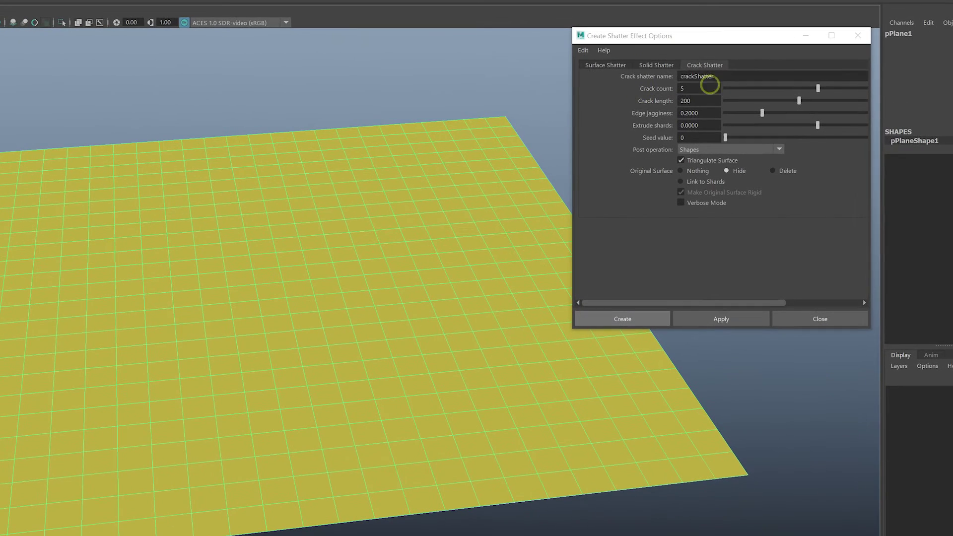
Step: Reset the Crack Shatter settings to their defaults and set Original Surface to Hide
click(583, 50)
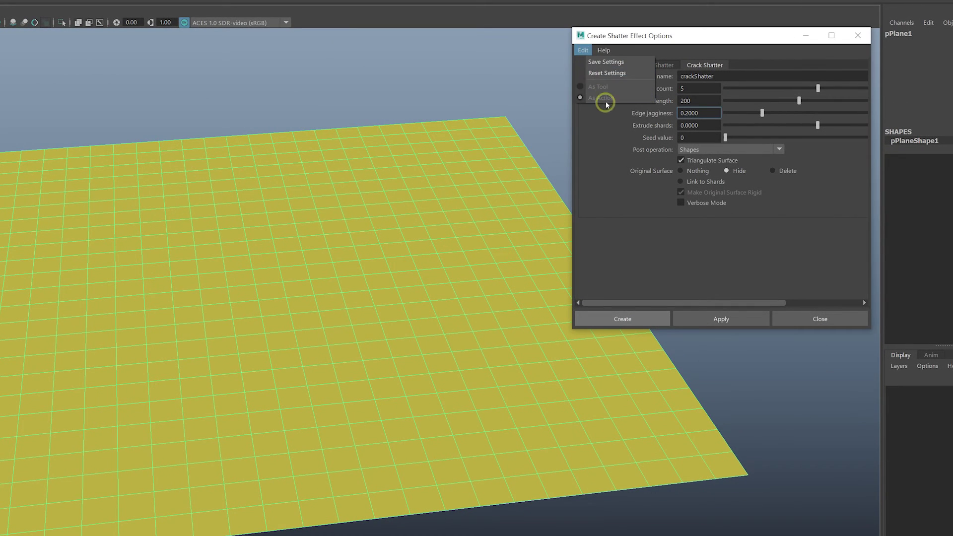
click(600, 71)
click(698, 112)
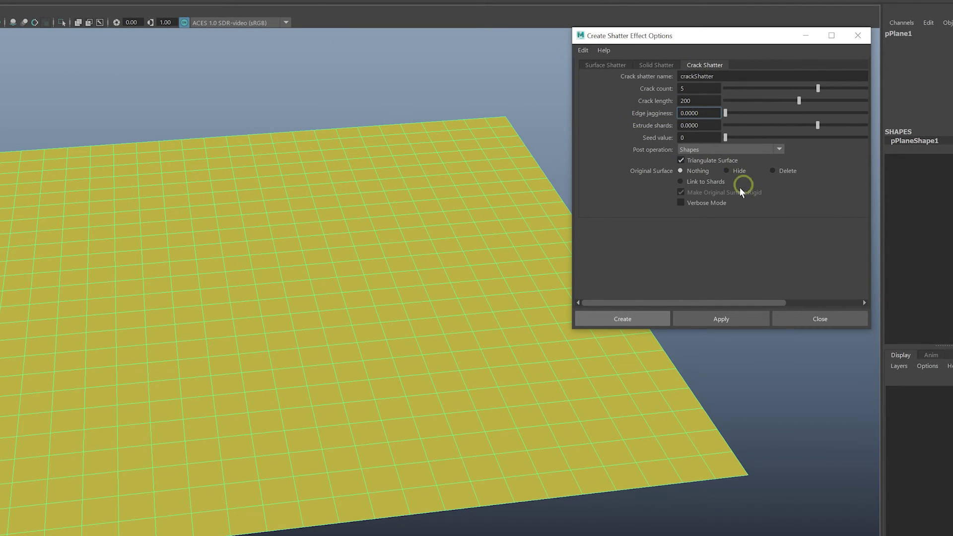
click(730, 171)
Step: Apply Crack Shatter to the plane from one vertex in its back-left area, with crack count 5, crack length 200 and edge jagginess 0
mouse_move(255, 234)
alt+mouse_down()
mouse_move(221, 236)
mouse_move(255, 242)
alt+mouse_up()
right_click(256, 244)
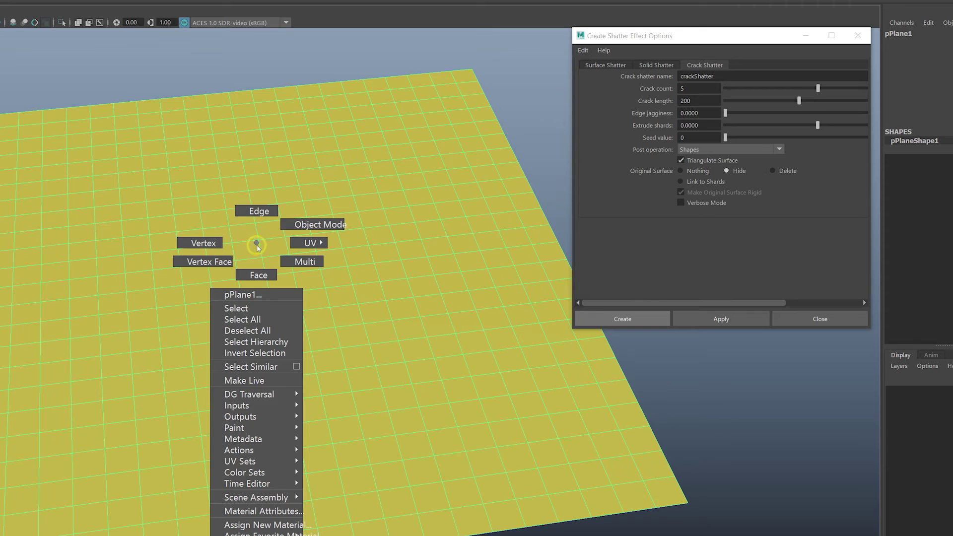
click(208, 243)
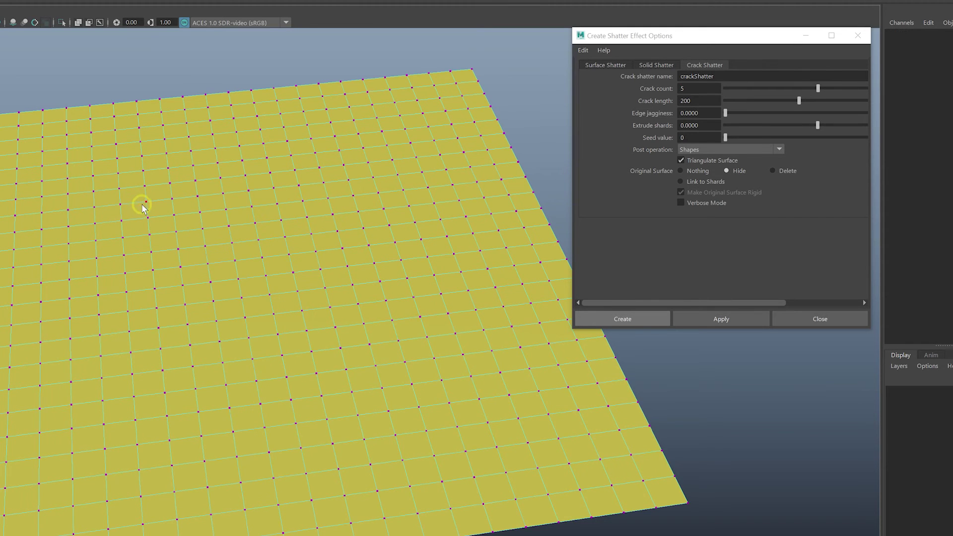
click(134, 208)
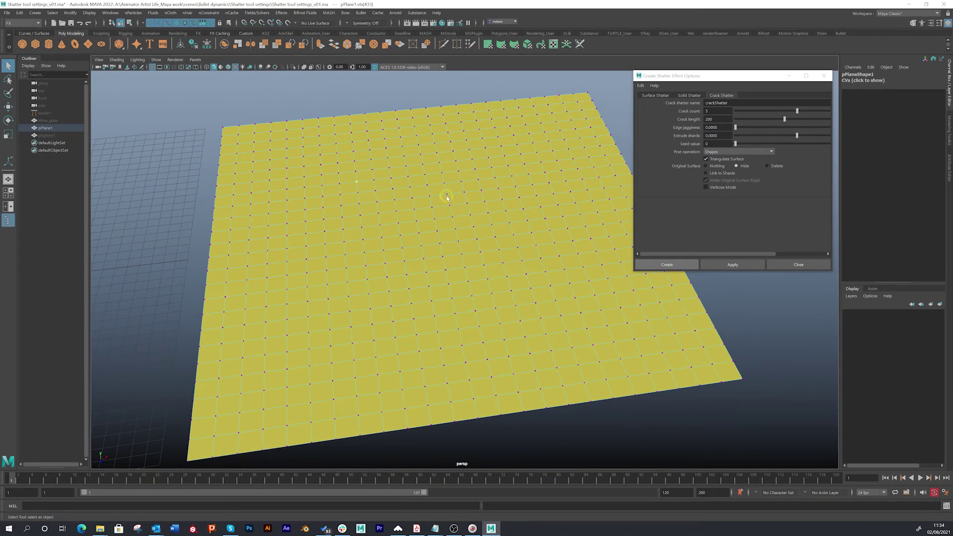
click(738, 265)
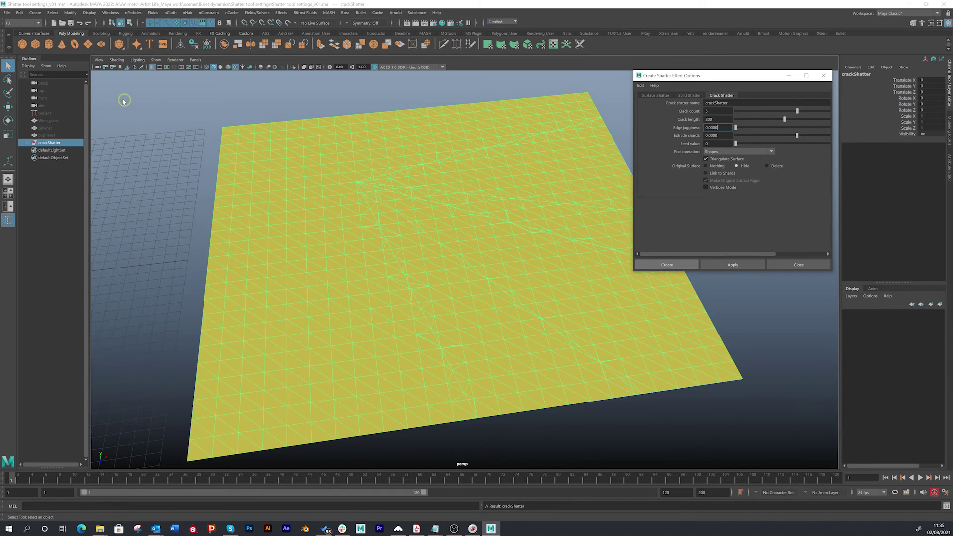
Step: Move the straight-edged shards apart to reveal the gaps between the cracked pieces of the plane
alt+drag(457, 146, 461, 143)
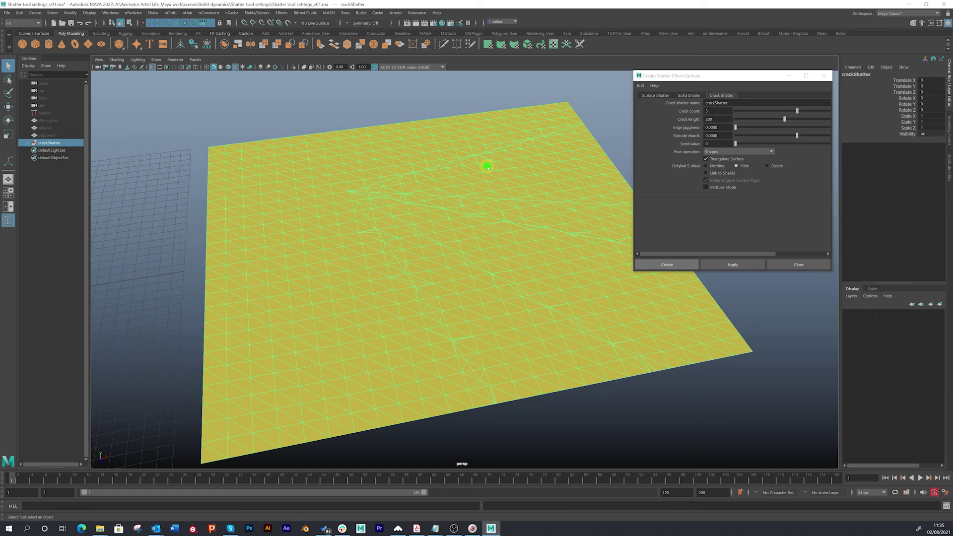
right_drag(487, 166, 517, 177)
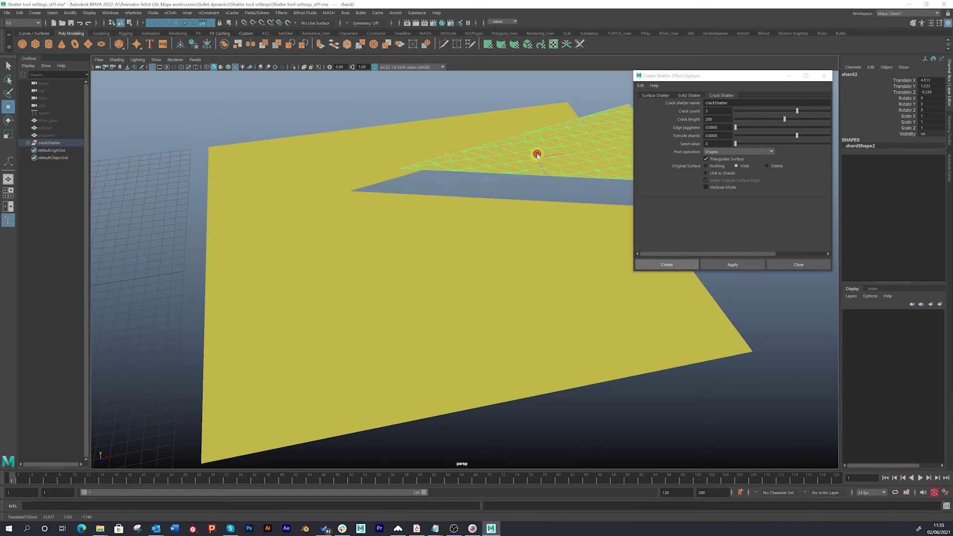
drag(538, 154, 544, 151)
drag(332, 107, 359, 165)
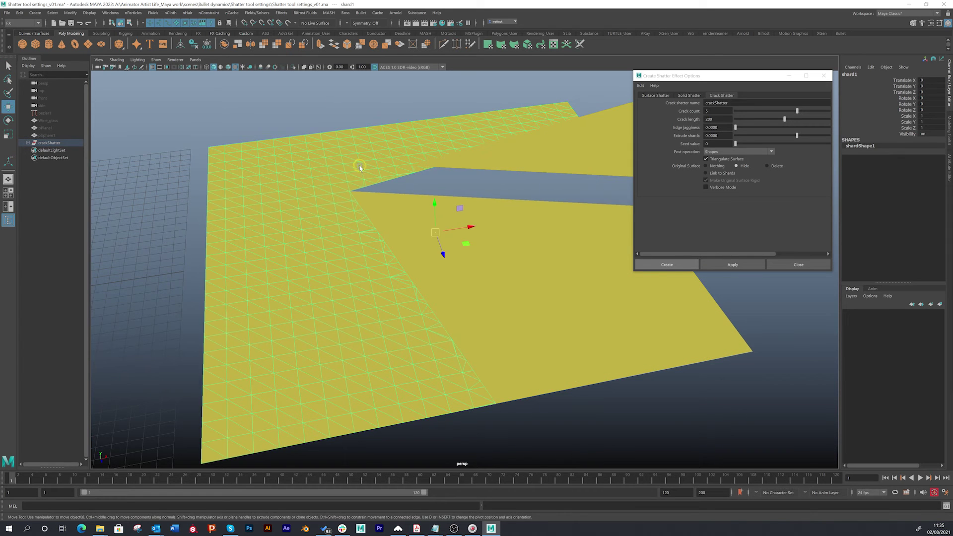
drag(444, 229, 346, 219)
click(521, 213)
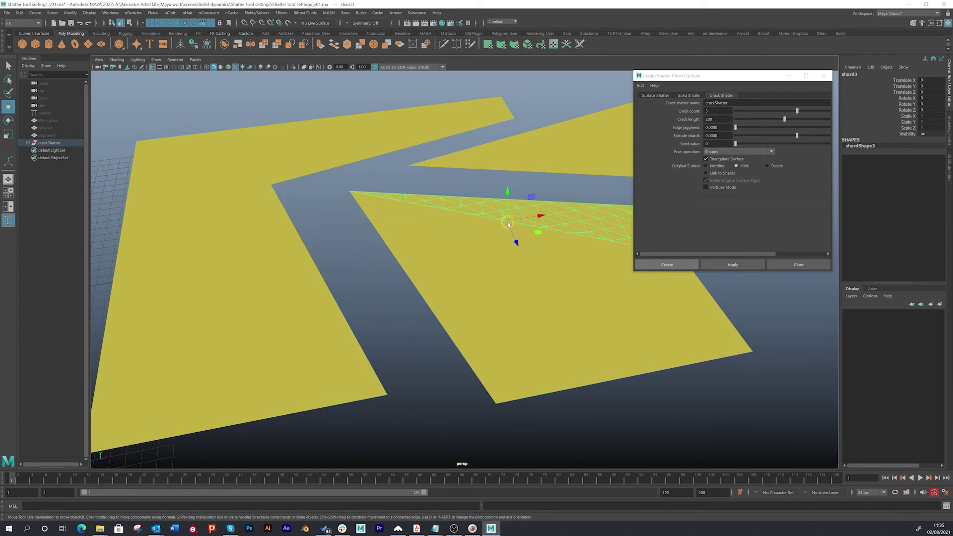
drag(508, 222, 517, 200)
Step: Delete the crackShatter group and show the original pPlane1 again
scroll(466, 222, down, 4)
alt+drag(442, 226, 425, 210)
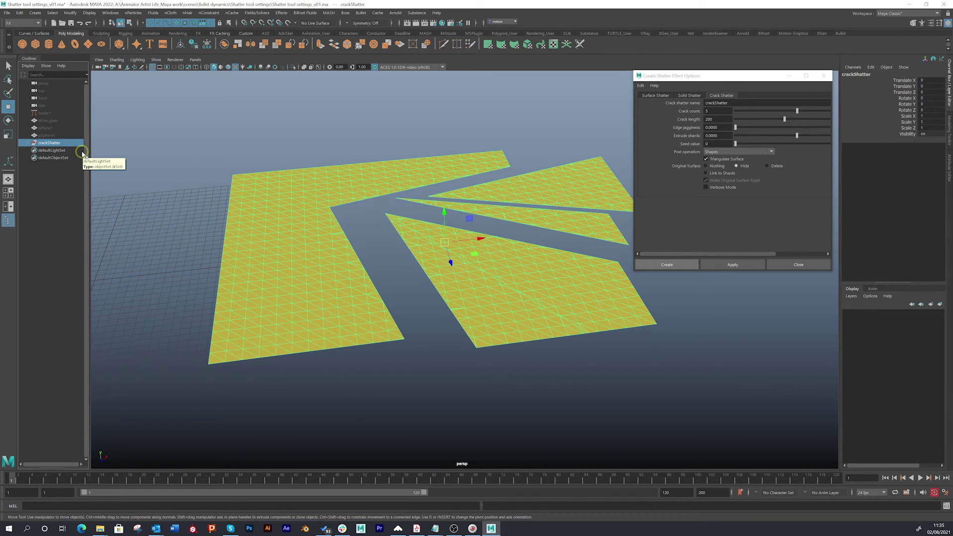
key(Delete)
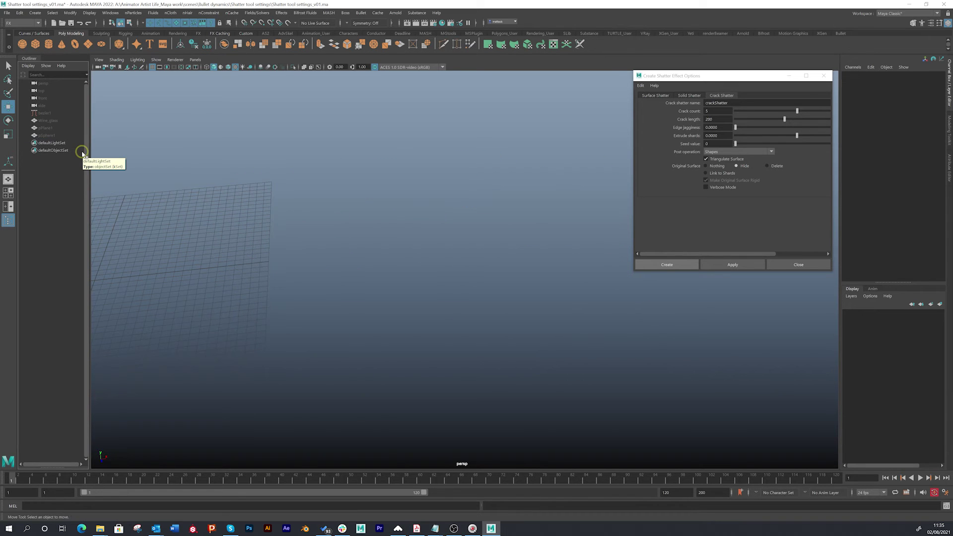
click(45, 128)
key(shift+h)
alt+right_drag(380, 191, 452, 193)
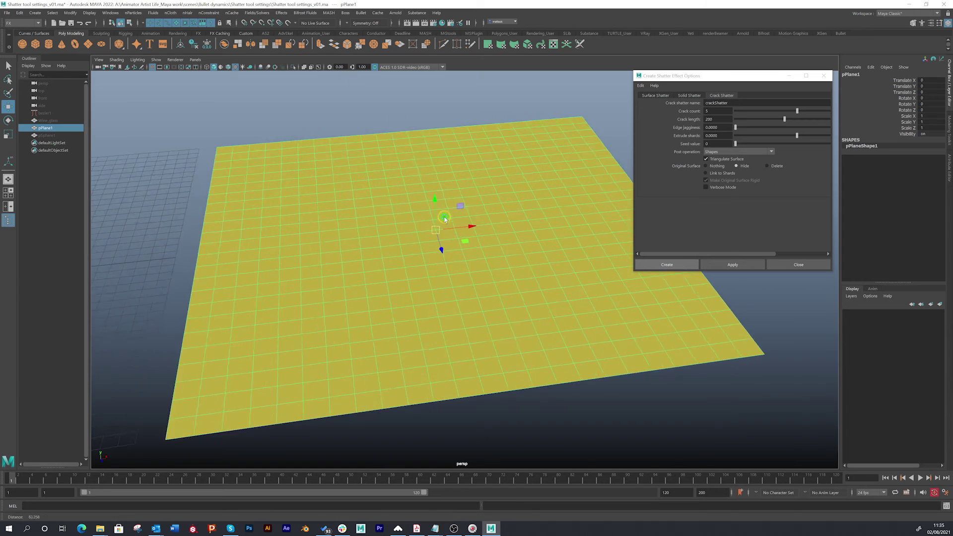
Step: Apply Crack Shatter from a vertex near the middle of the plane's back half, with edge jagginess 0.1
alt+drag(452, 194, 433, 198)
right_drag(405, 171, 371, 169)
alt+drag(423, 200, 507, 184)
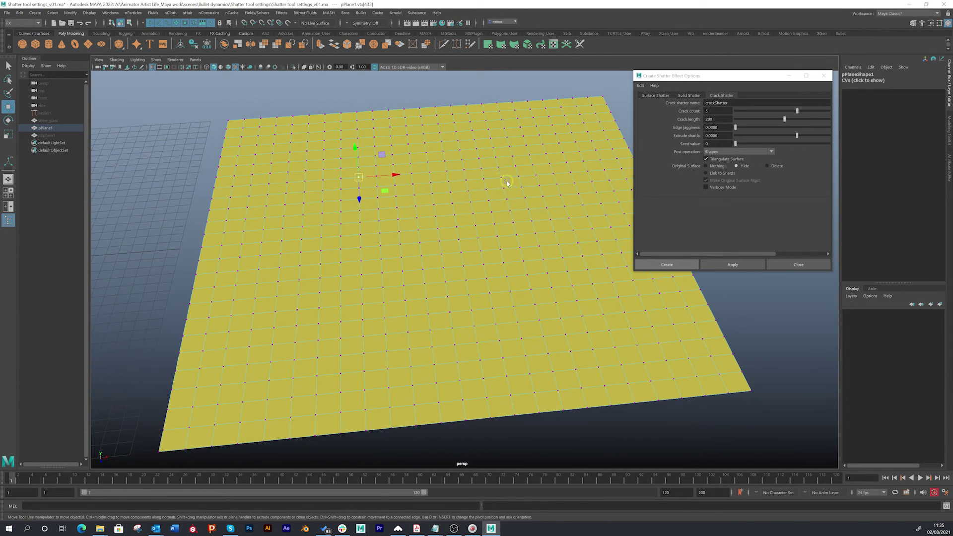
click(481, 176)
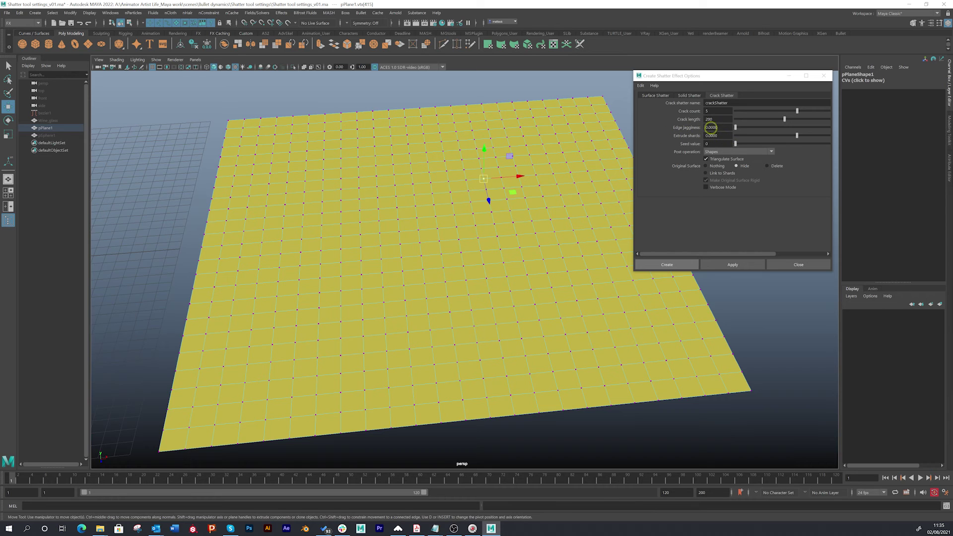
double_click(713, 127)
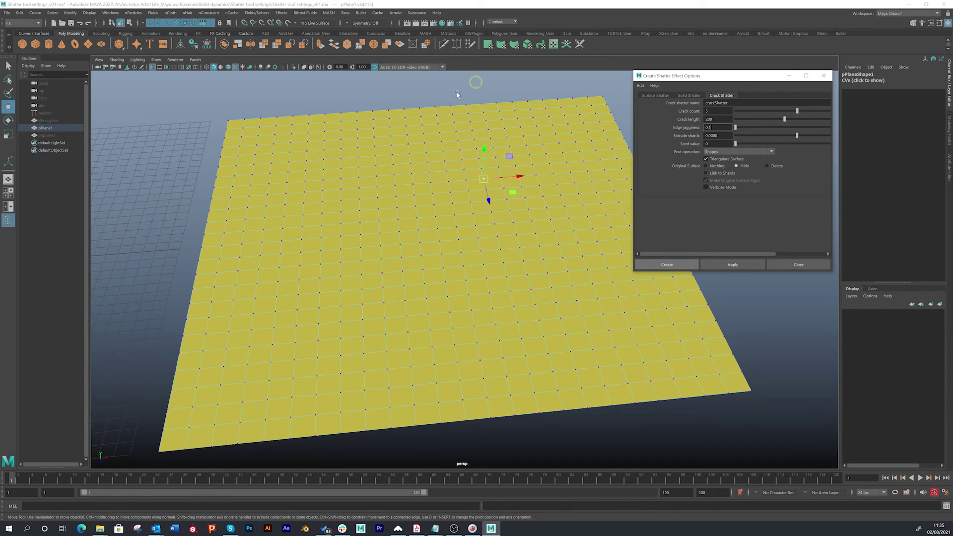
click(728, 264)
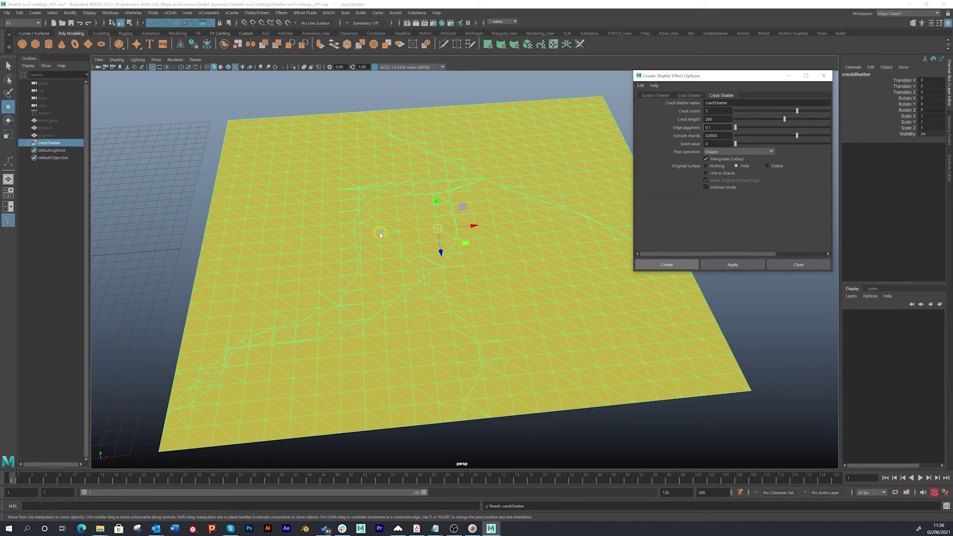
Step: Raise the back-left shard, and raise the small middle shard with the stepped edge about 1.5 units
alt+drag(380, 236, 413, 229)
alt+drag(391, 261, 366, 296)
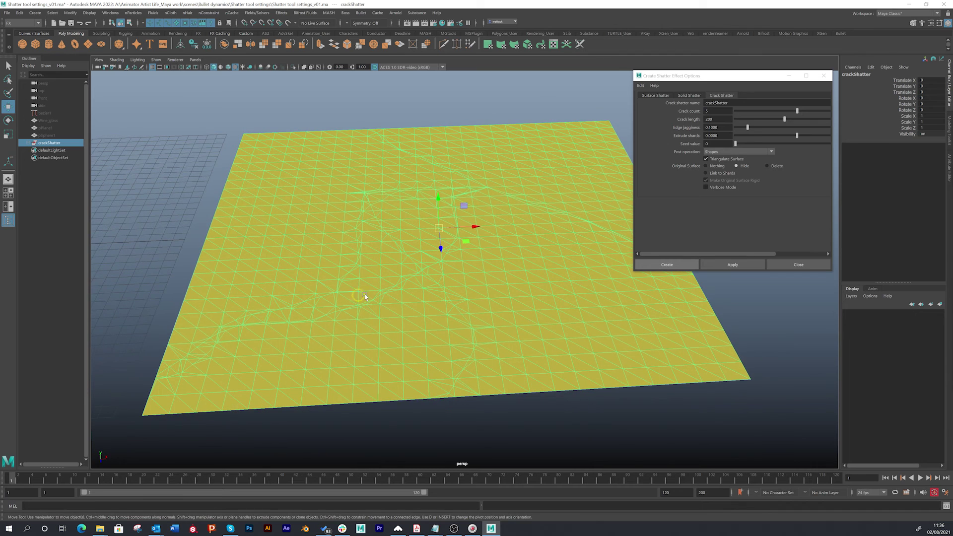
right_drag(500, 231, 521, 221)
click(355, 184)
middle_drag(349, 178, 349, 140)
click(405, 215)
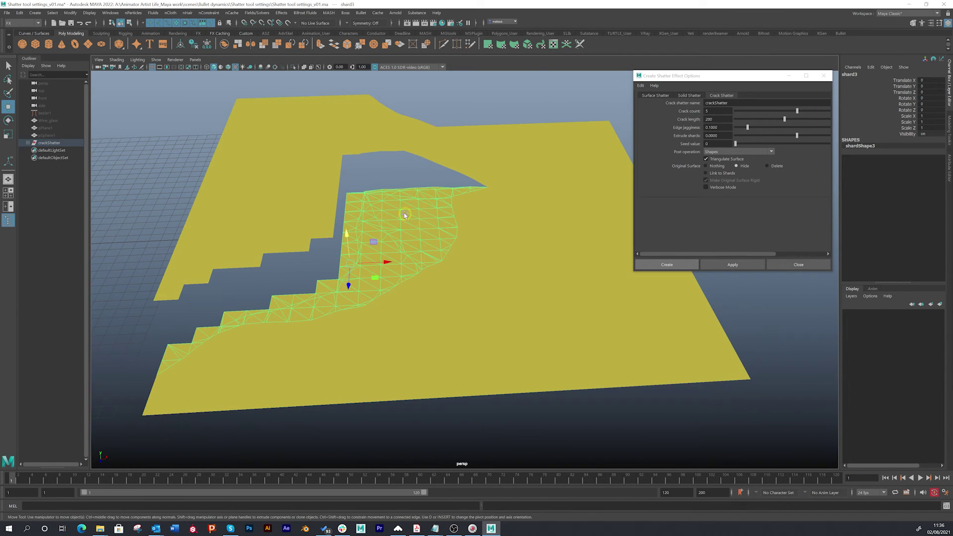
middle_drag(352, 242, 340, 210)
Step: Lower the large front shard about 2.3 units and raise the back-right shard
click(499, 240)
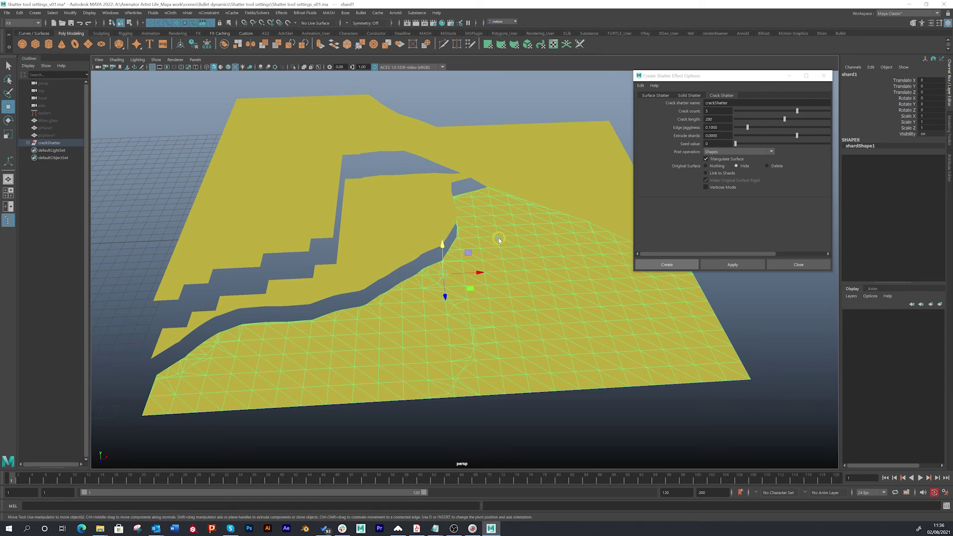
drag(442, 247, 444, 272)
alt+drag(505, 179, 512, 139)
click(535, 159)
middle_drag(512, 139, 511, 121)
alt+drag(511, 122, 419, 234)
Step: Extrude all faces of the small middle shard upward, with a Local Translate Z of about 4.9
click(419, 235)
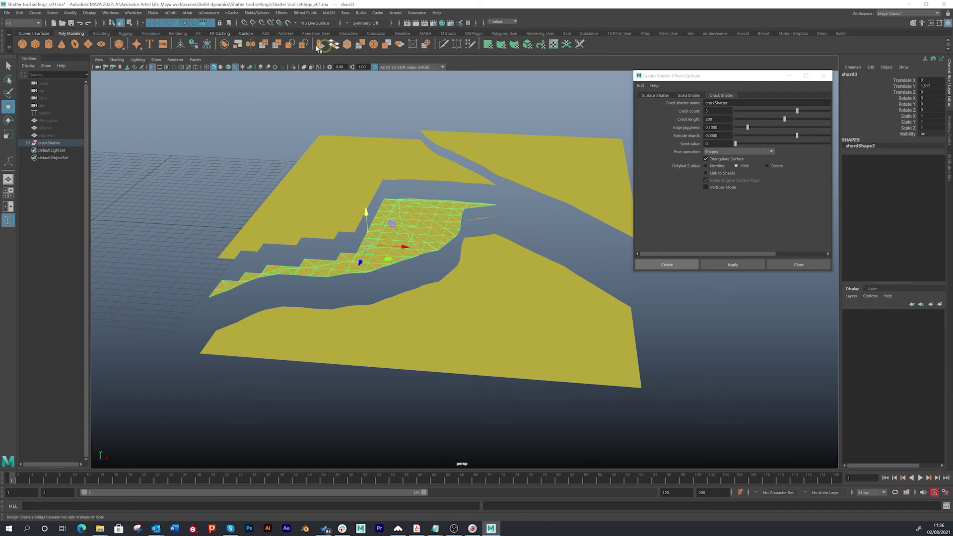
key(ctrl+e)
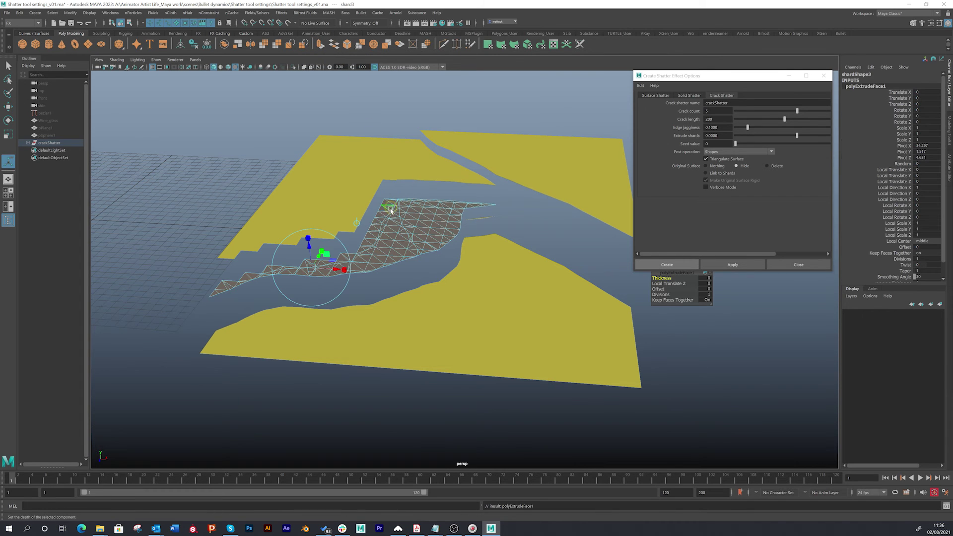
drag(305, 243, 303, 202)
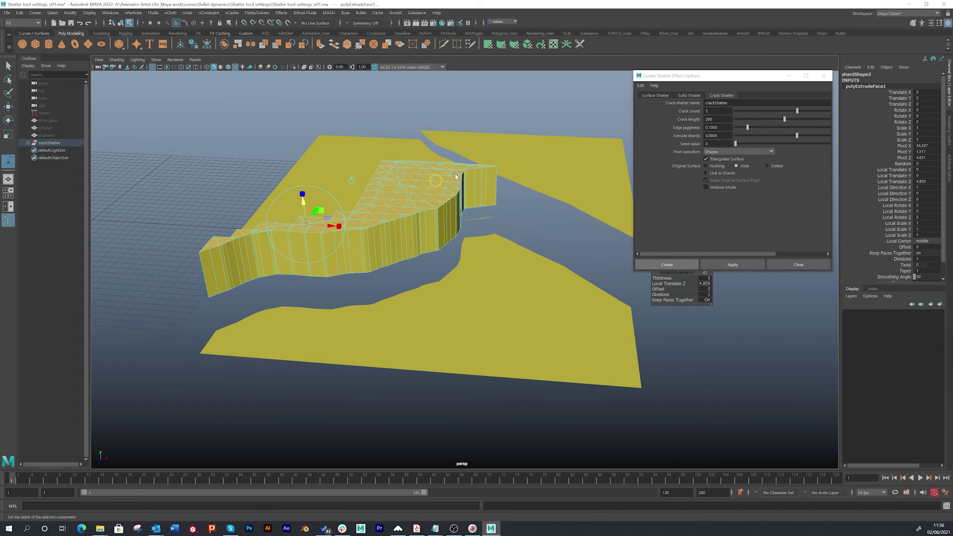
Step: Extrude the large front shard upward with a Local Translate Z of about 4.2, and return to object mode with nothing selected
alt+drag(499, 209, 496, 213)
click(502, 252)
right_drag(507, 276, 525, 268)
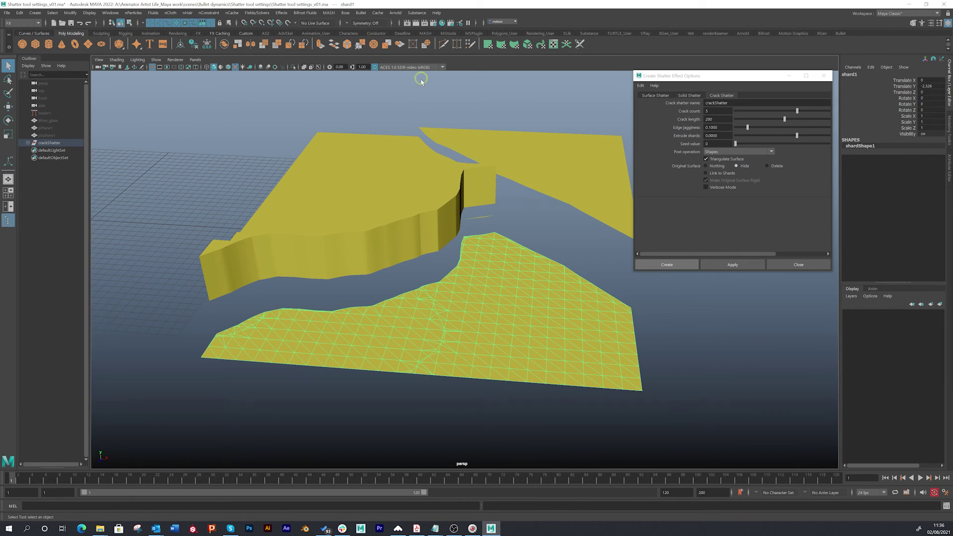
key(ctrl+e)
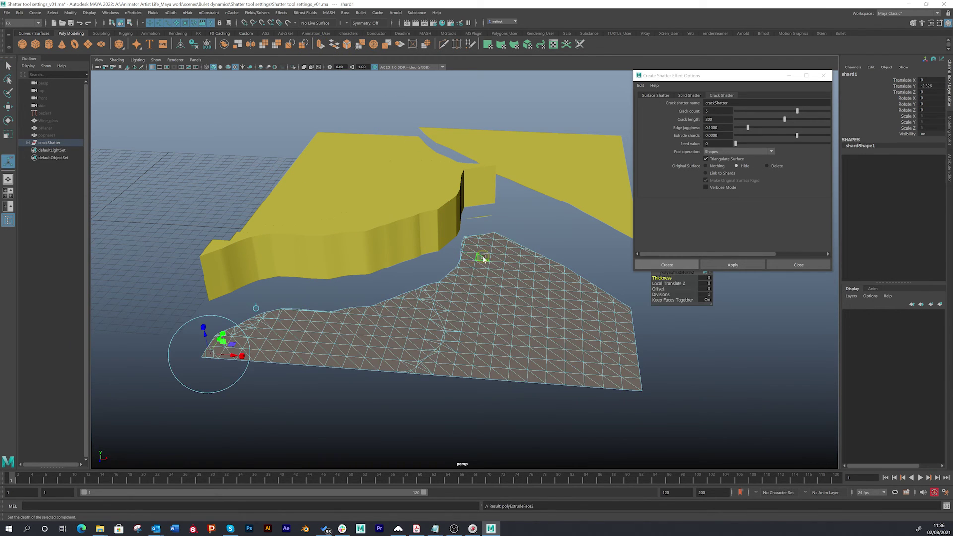
drag(203, 329, 196, 301)
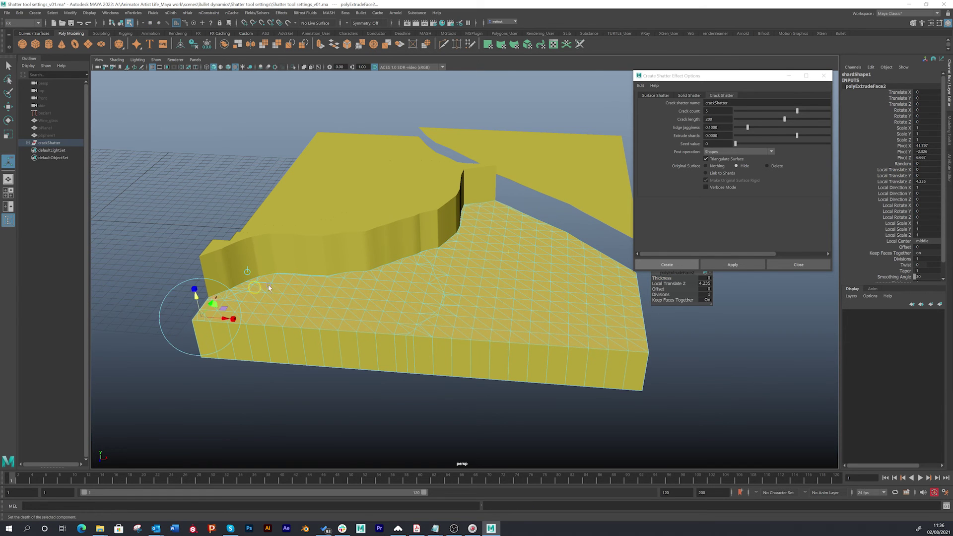
right_drag(511, 251, 539, 239)
click(544, 213)
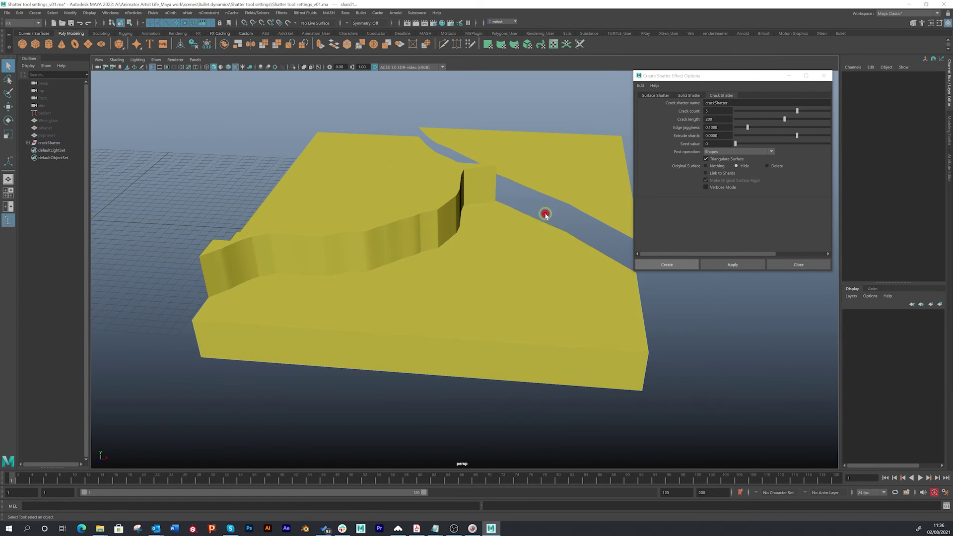
Step: Examine the thickened shards and the jagged crack edges between them from several angles
alt+drag(498, 243, 506, 224)
alt+drag(452, 190, 446, 192)
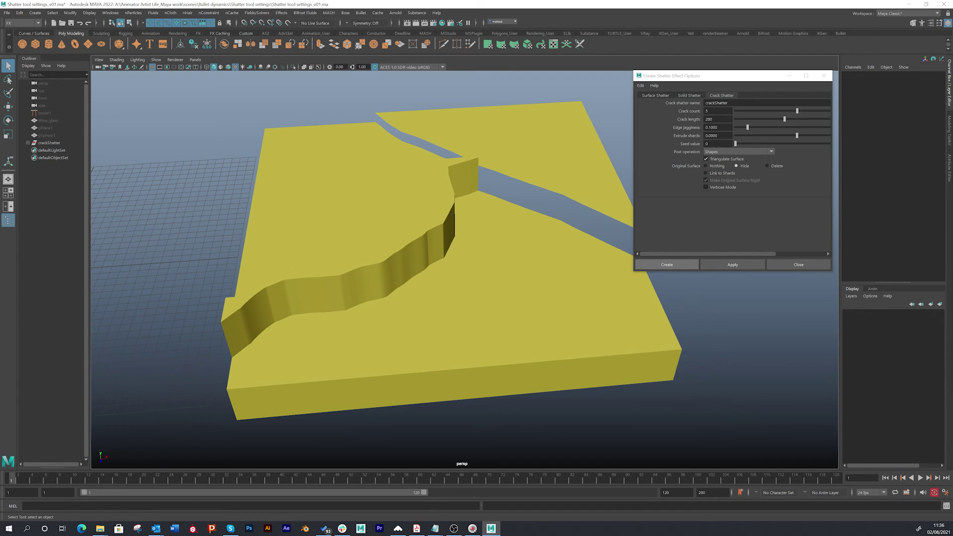
key(alt+Tab)
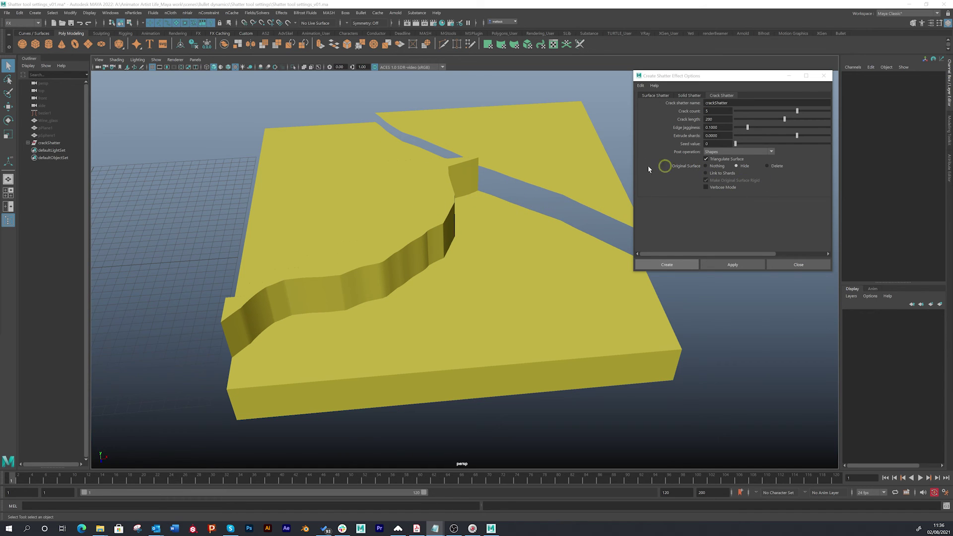
mouse_move(460, 222)
alt+mouse_down()
mouse_move(444, 224)
mouse_move(467, 230)
alt+mouse_up()
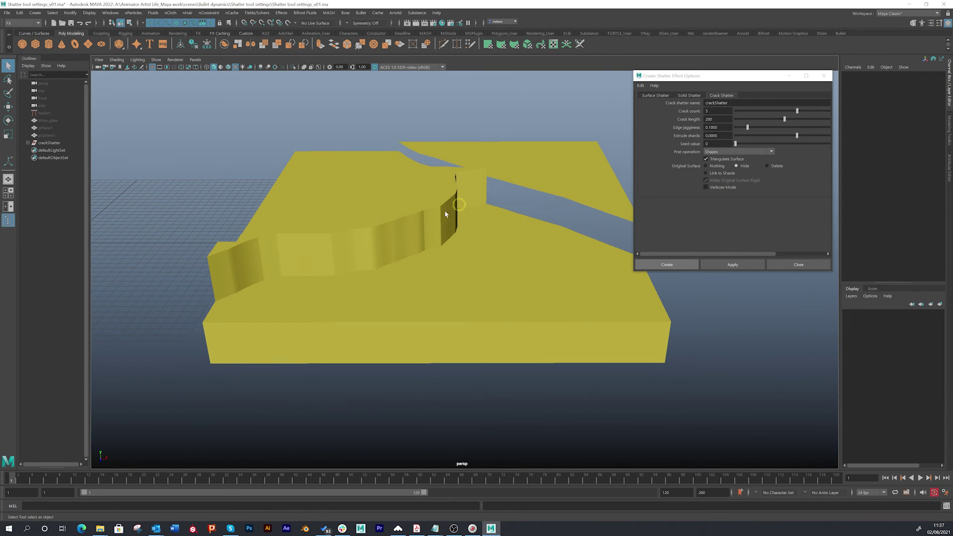
alt+drag(446, 215, 529, 247)
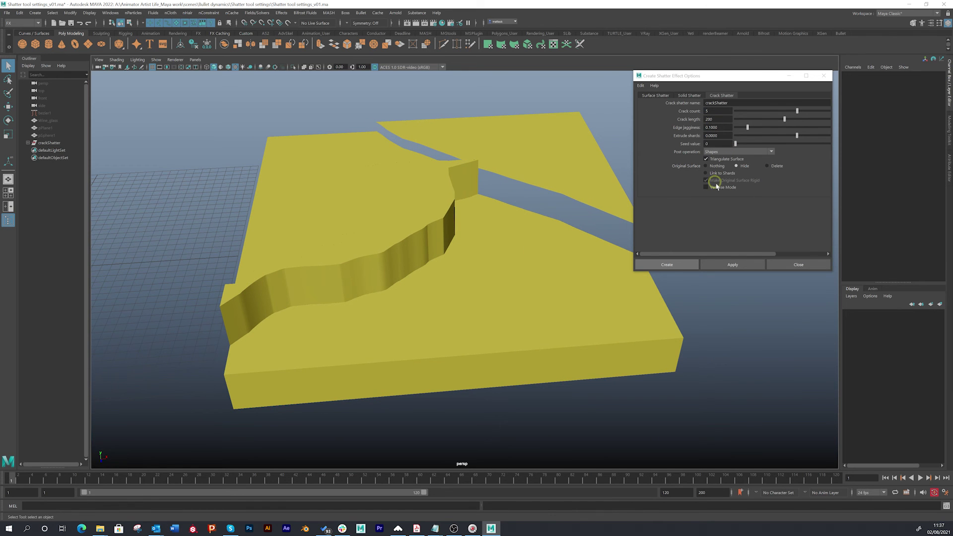
alt+drag(412, 211, 433, 211)
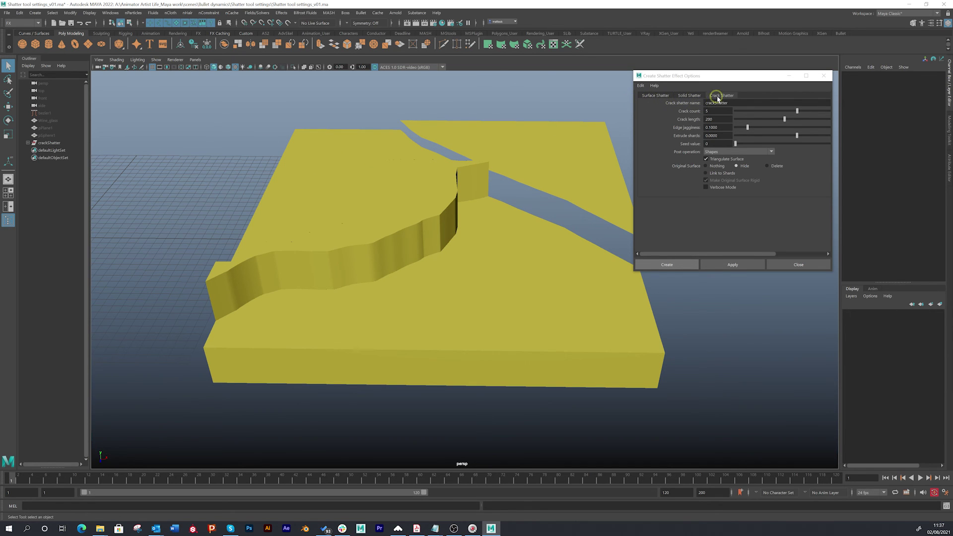
alt+drag(457, 189, 453, 152)
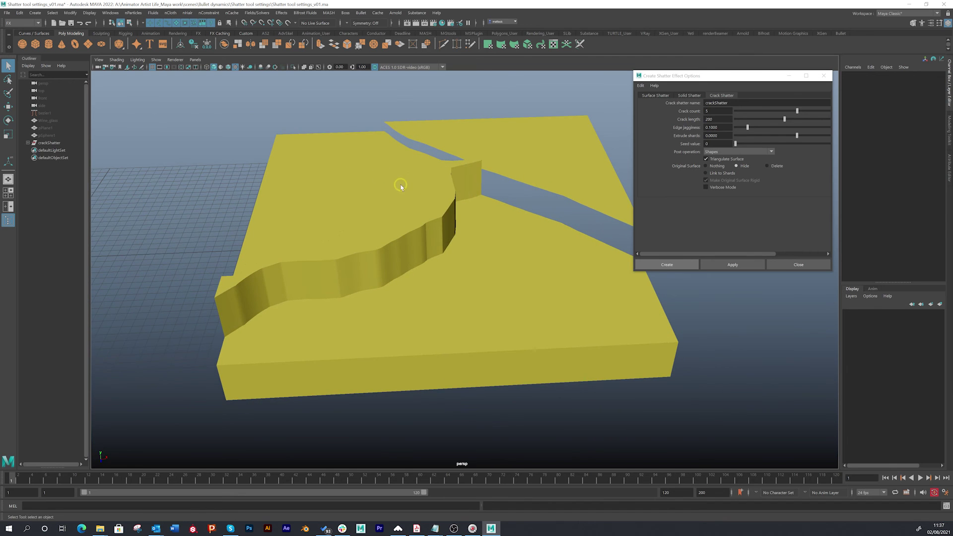
alt+drag(403, 202, 414, 217)
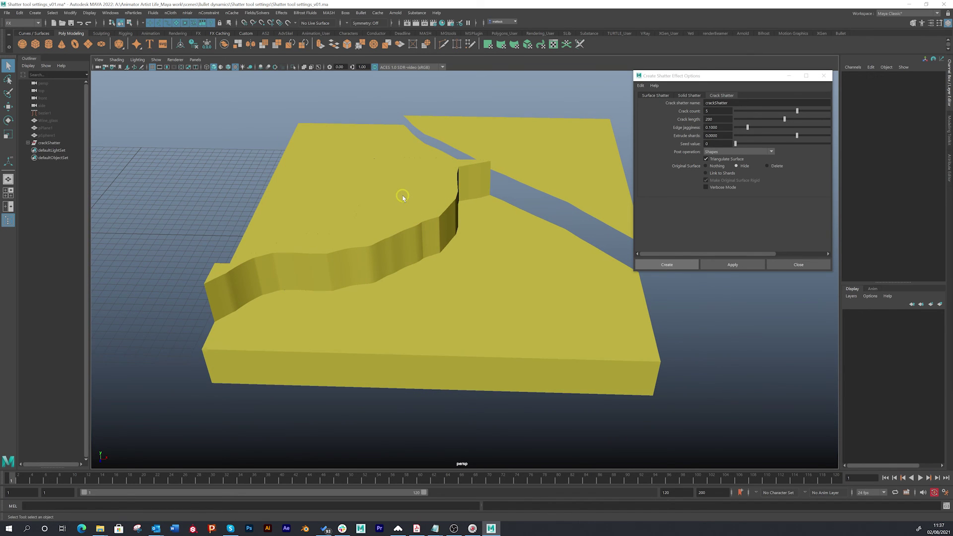